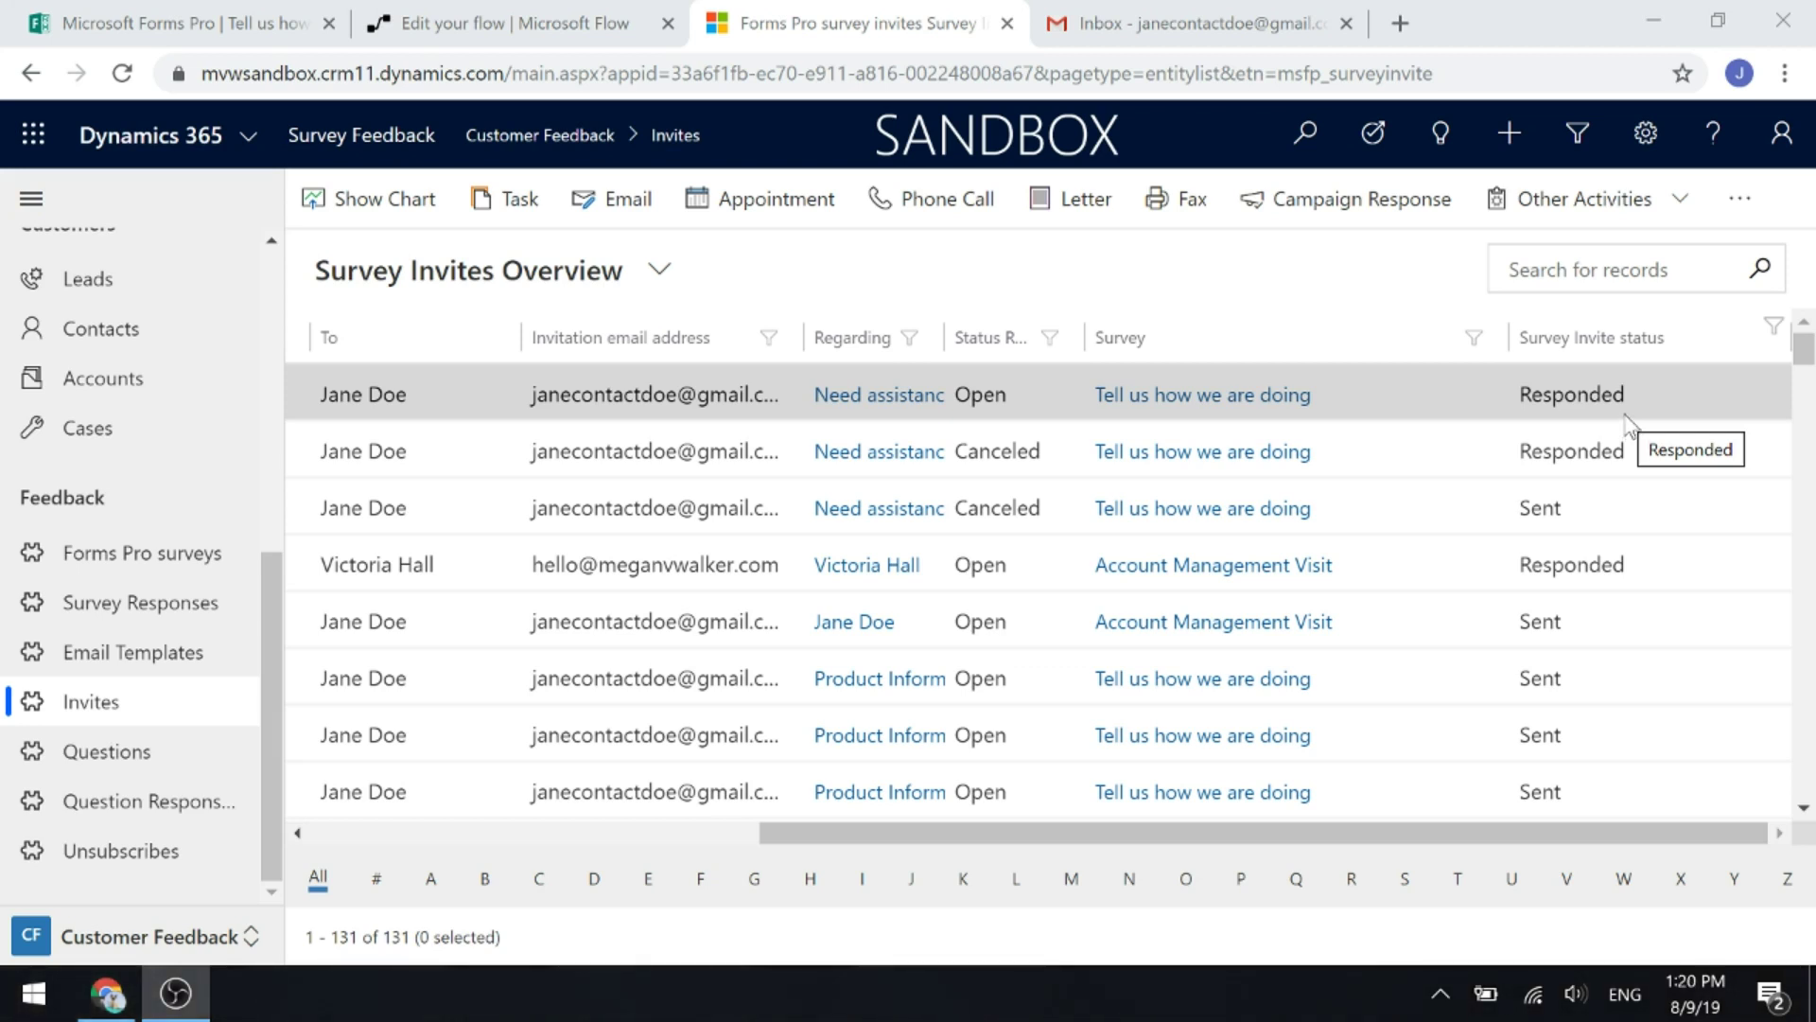
# - Switch to the Follow Up - Survey Response Not Received flow and review the Recurrence trigger's schedule settings
pyautogui.click(510, 19)
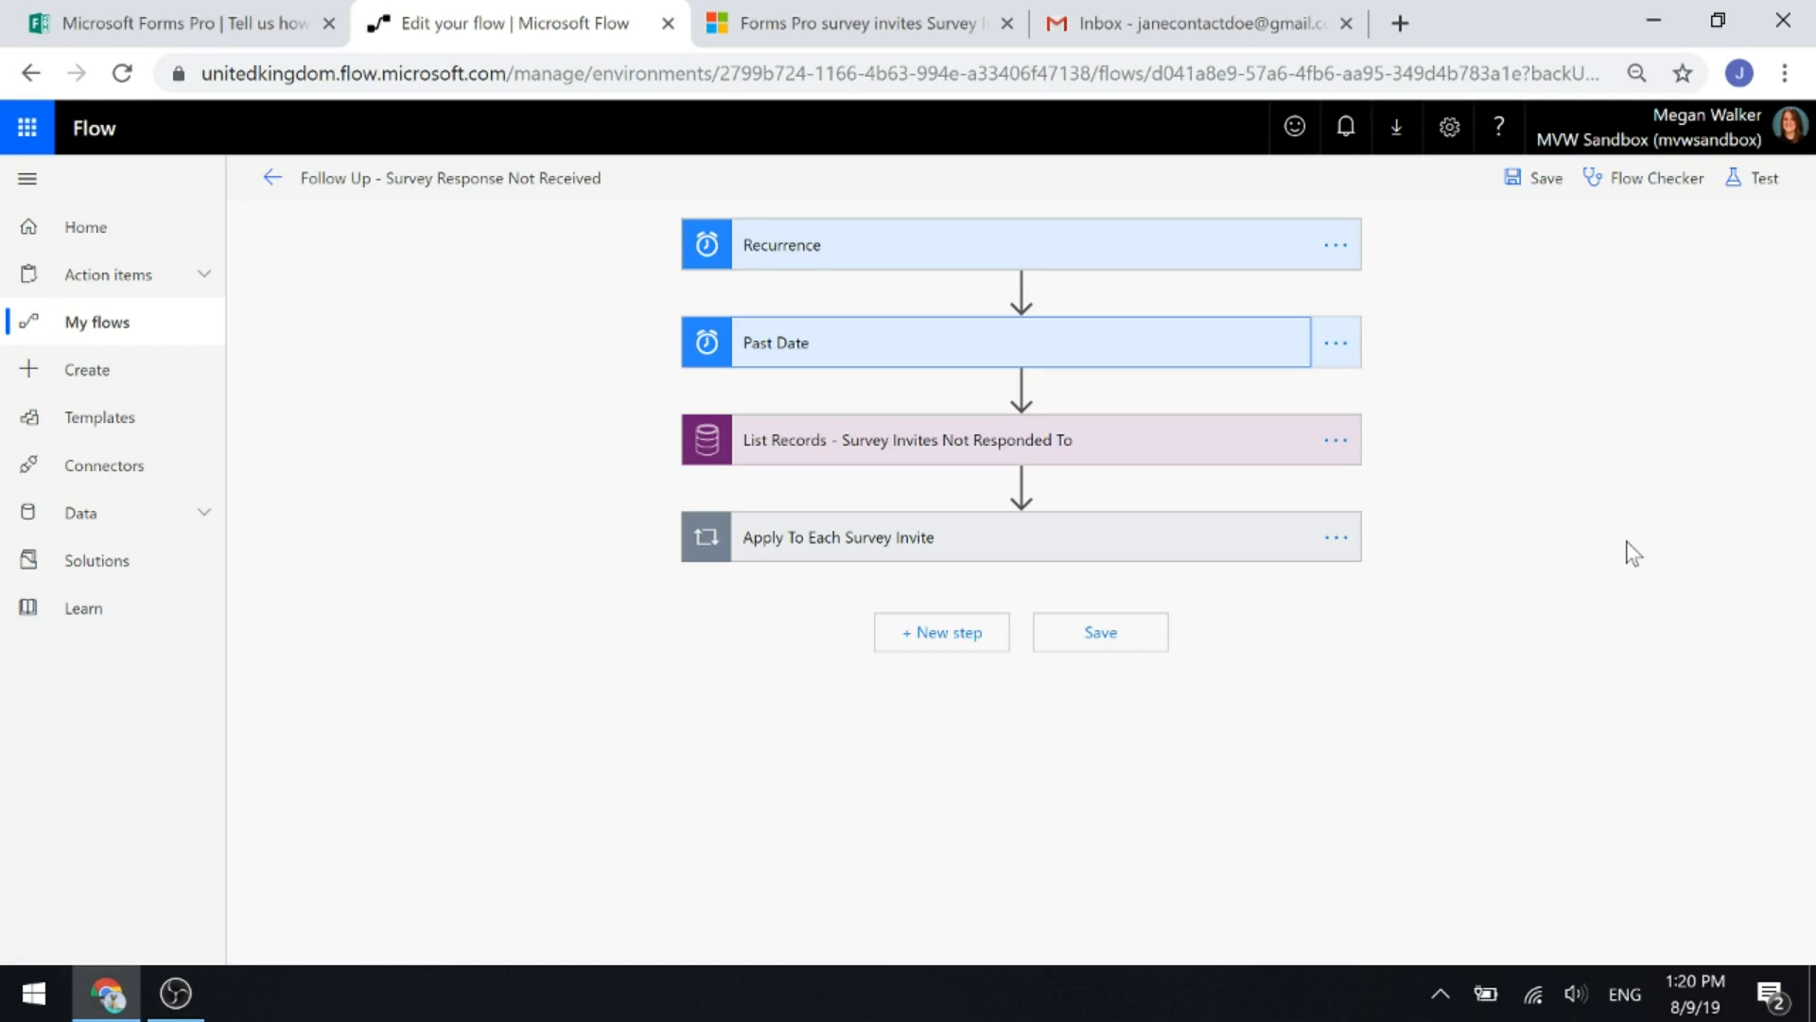
pyautogui.click(913, 263)
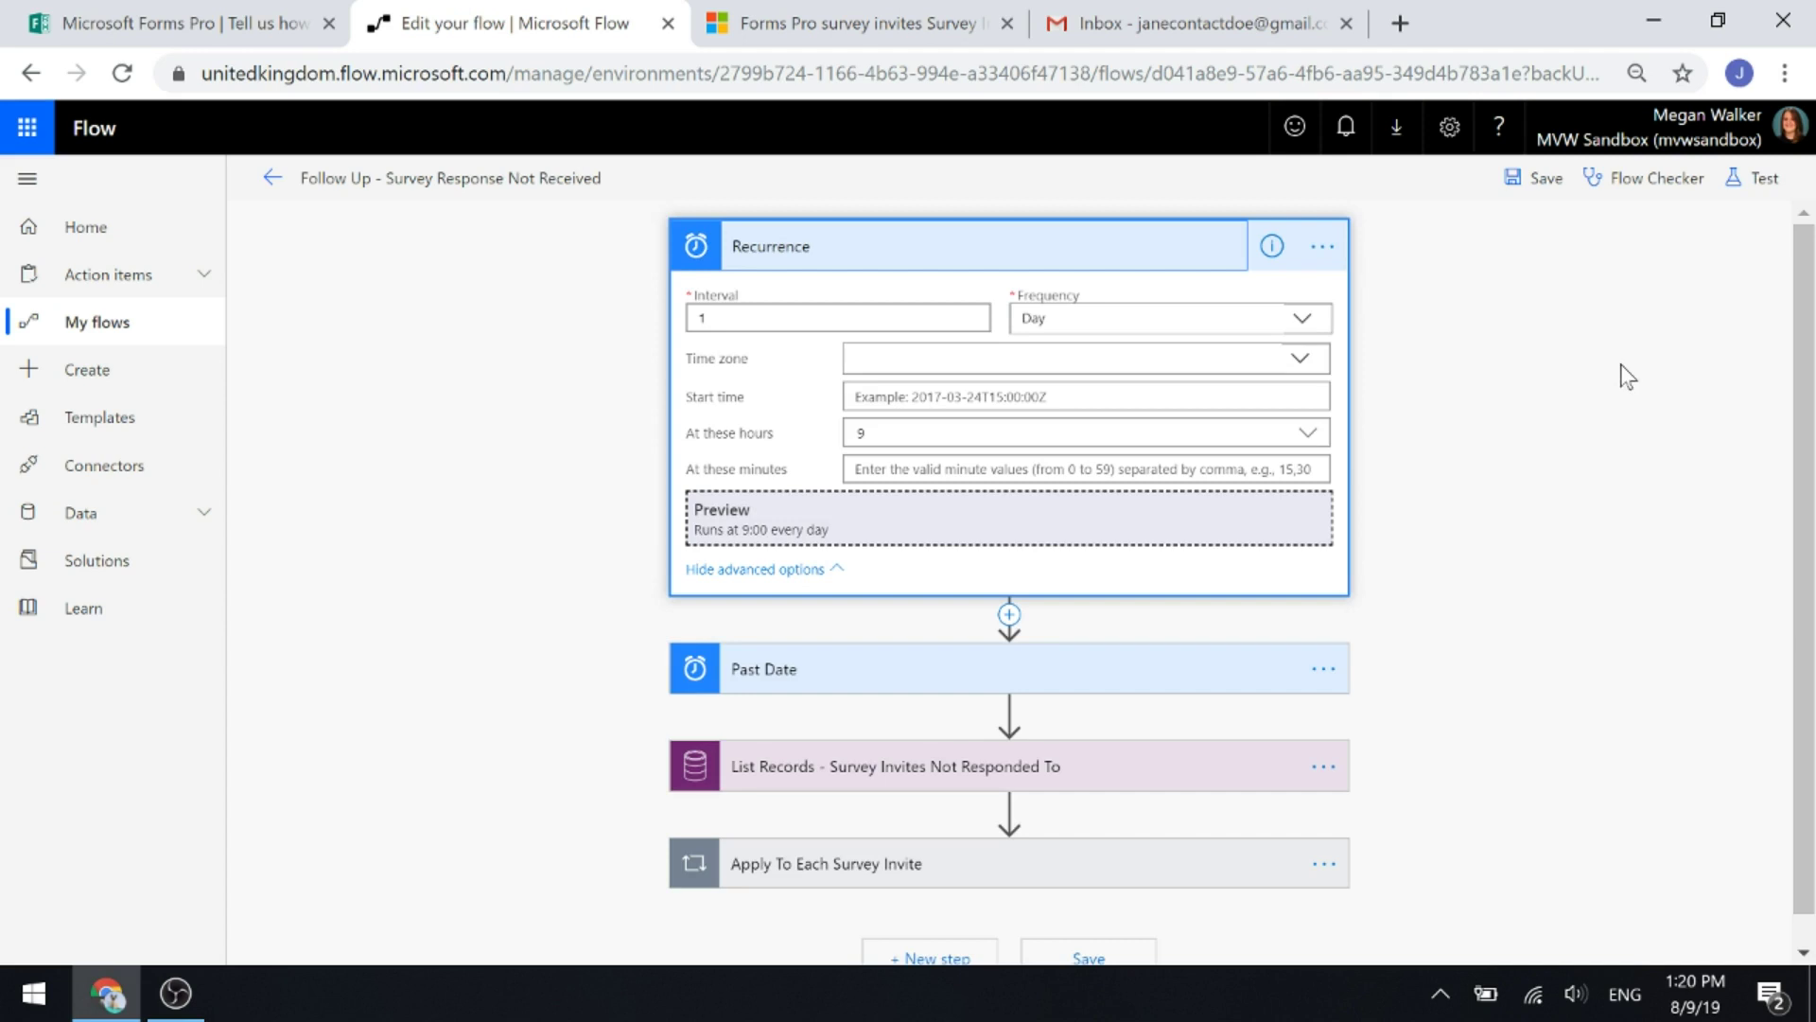
pyautogui.click(885, 251)
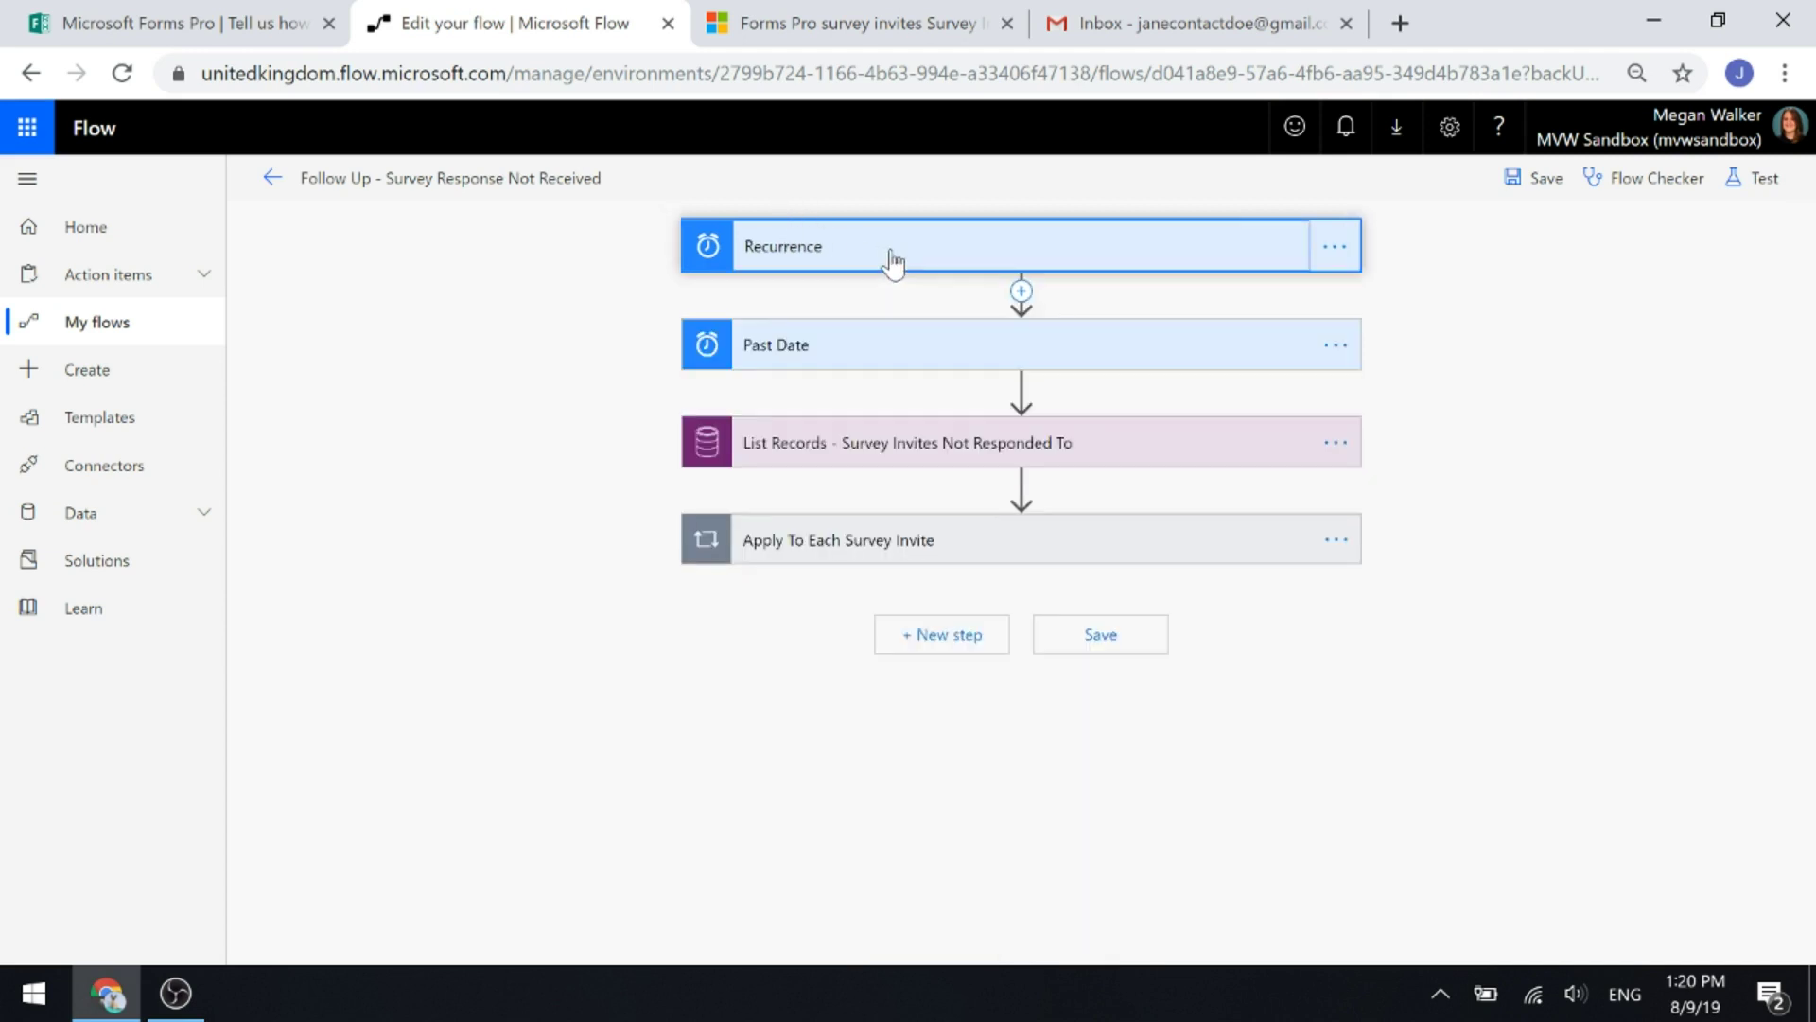
# - Examine the Date Time actions available for a new action between Recurrence and Past Date, without adding one
pyautogui.click(792, 358)
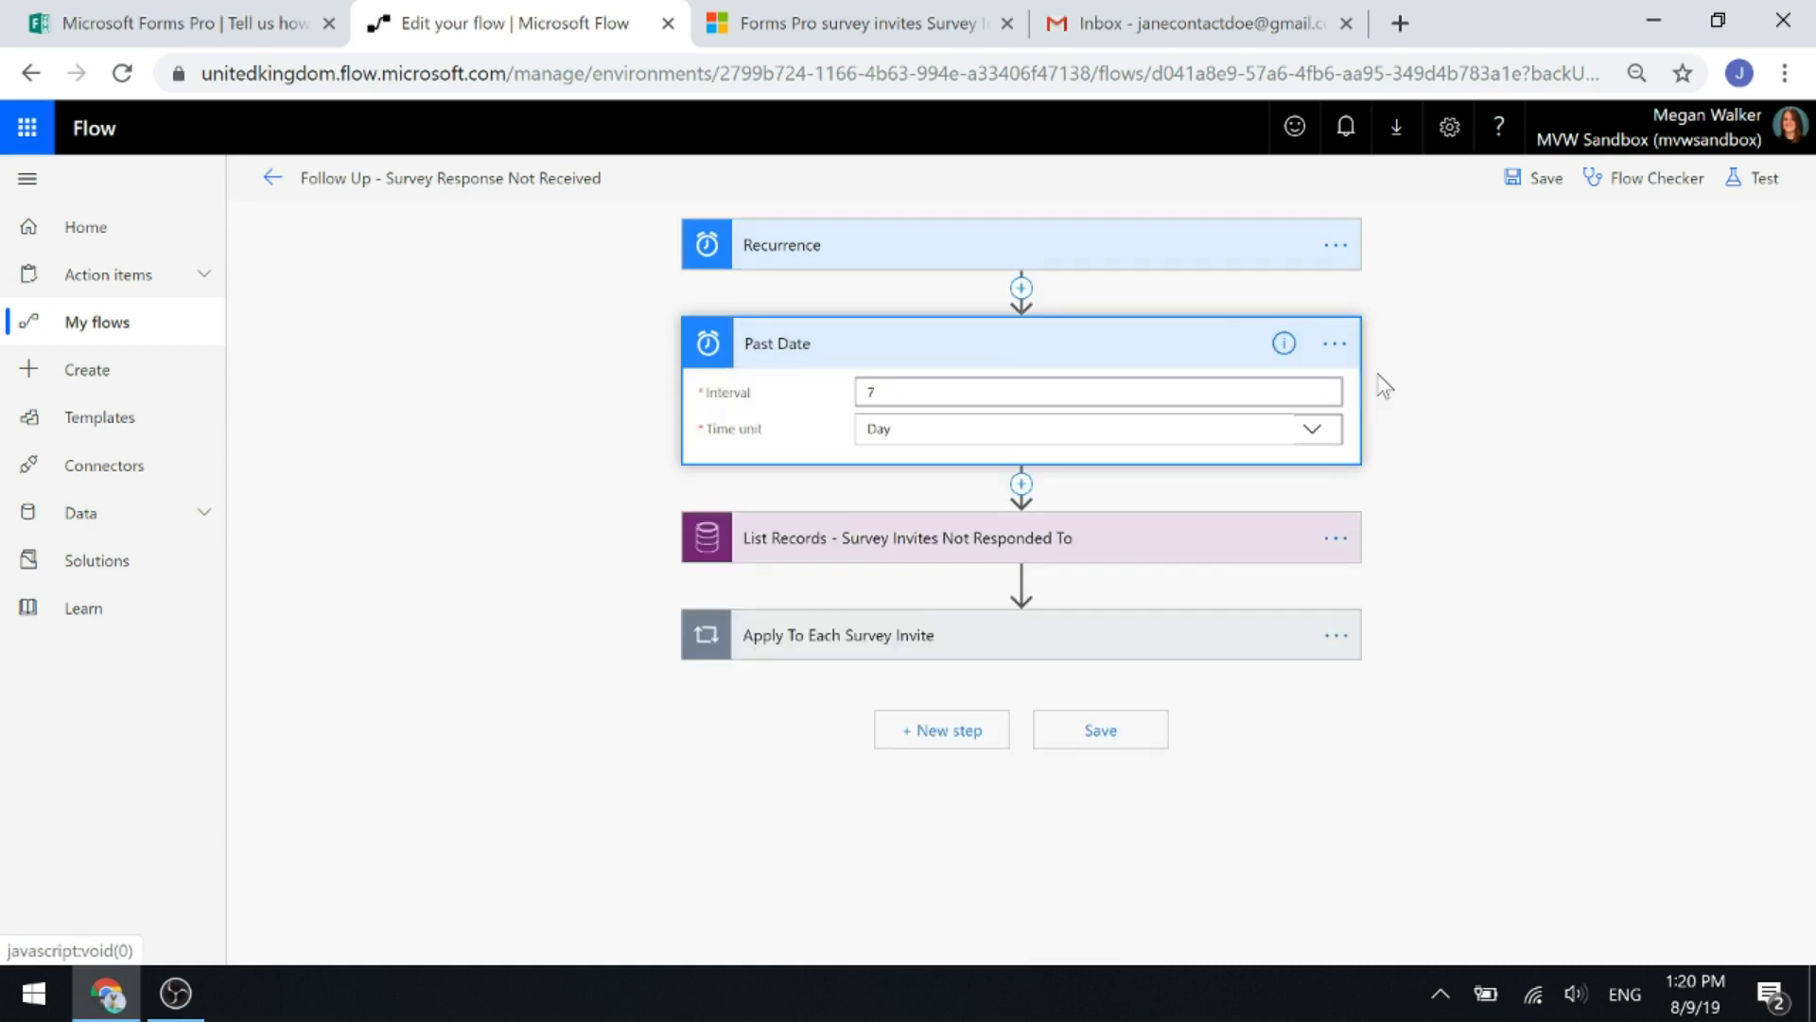
pyautogui.click(1022, 287)
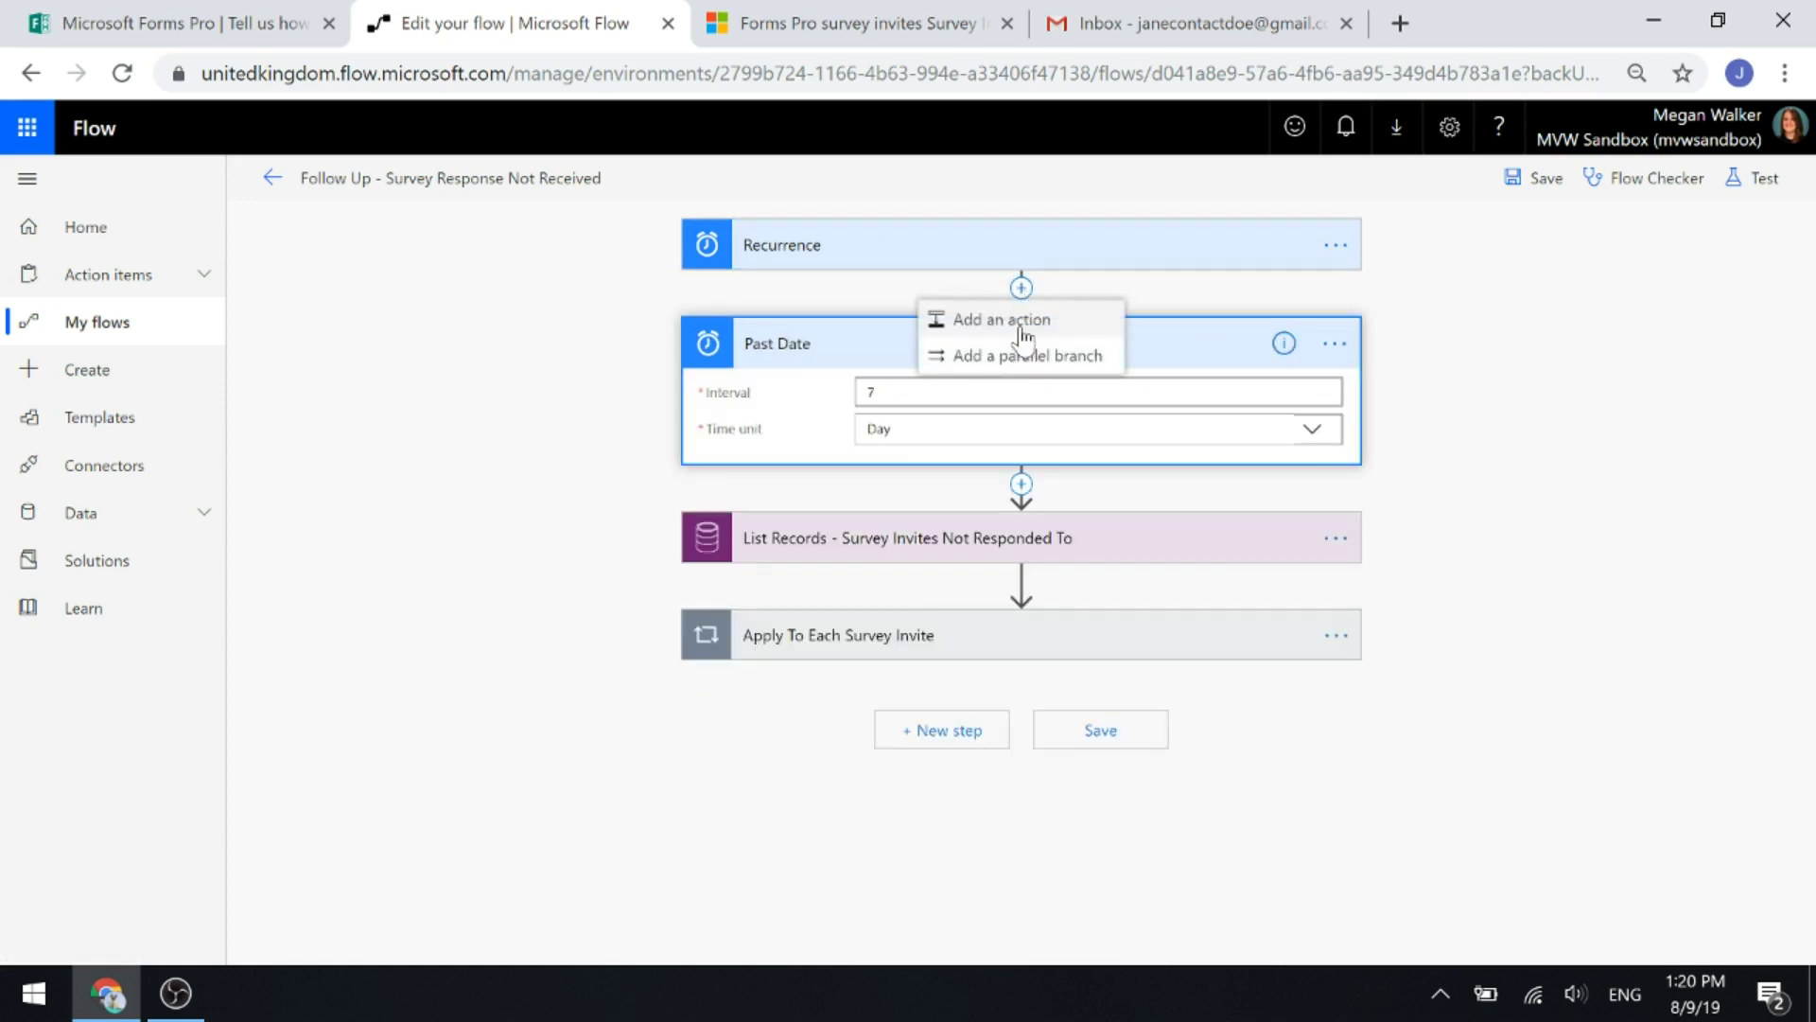
pyautogui.click(1021, 327)
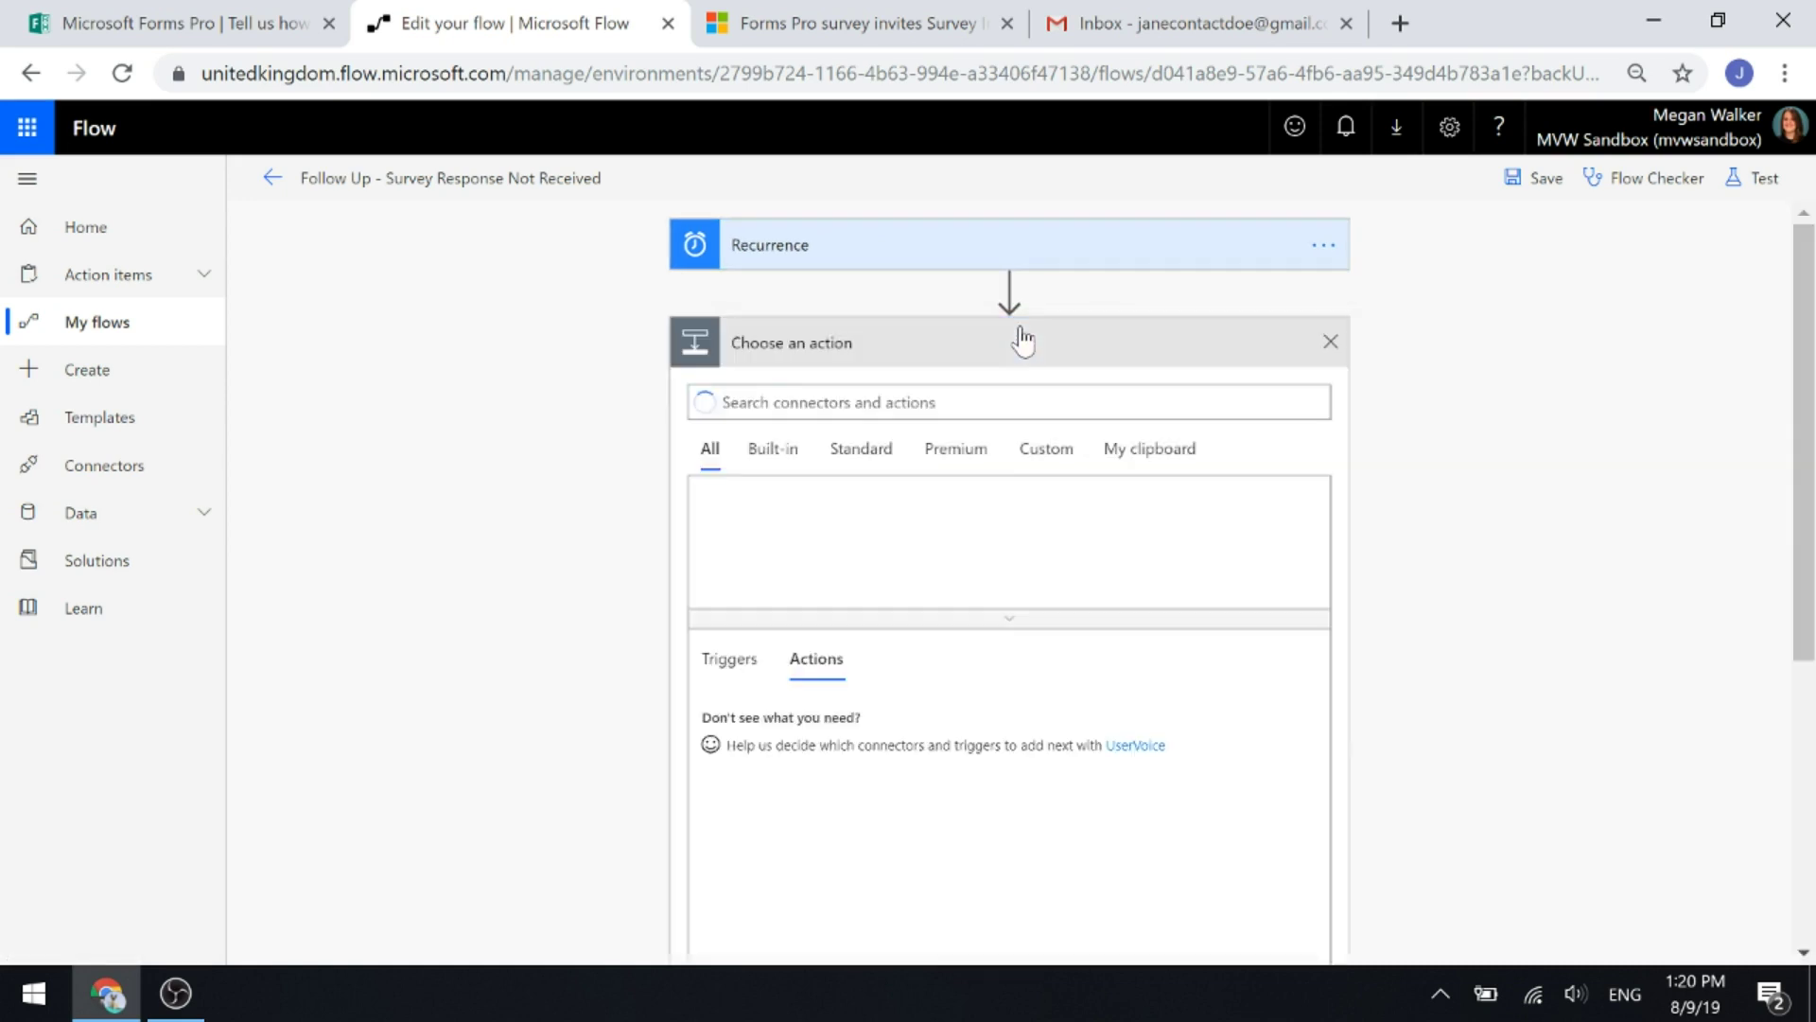
pyautogui.click(791, 451)
pyautogui.click(908, 519)
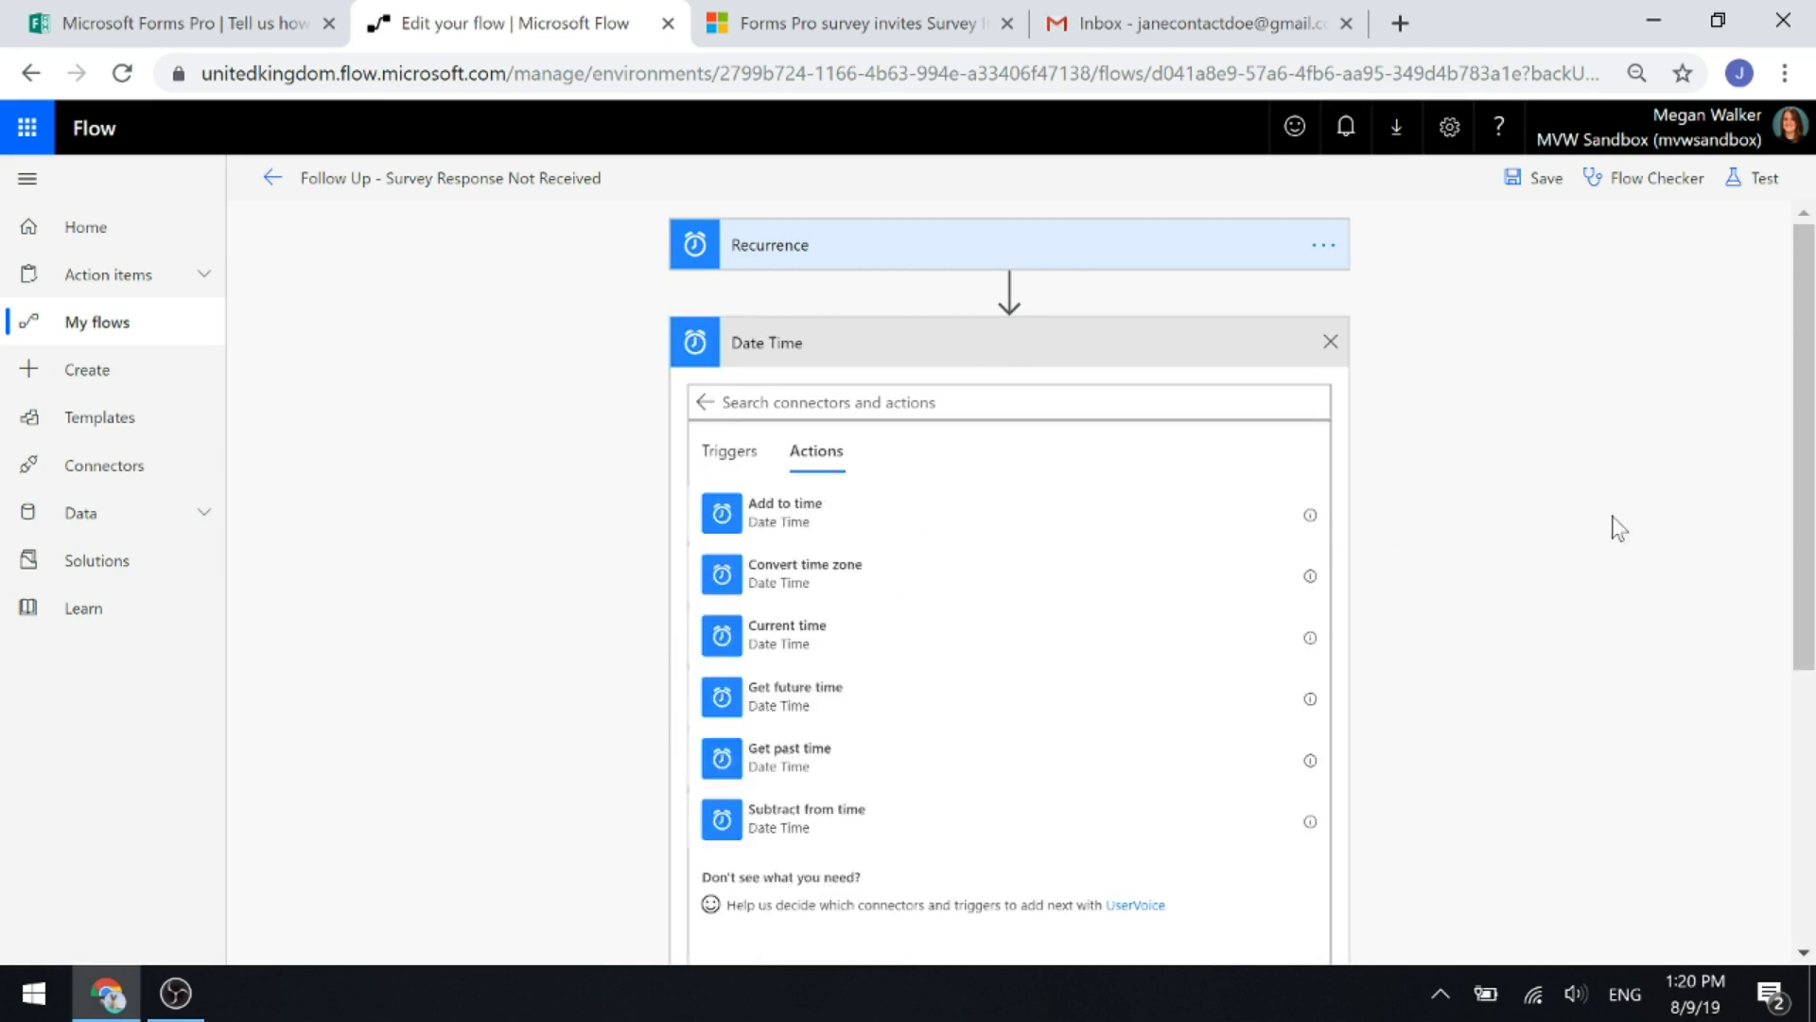
pyautogui.click(1341, 346)
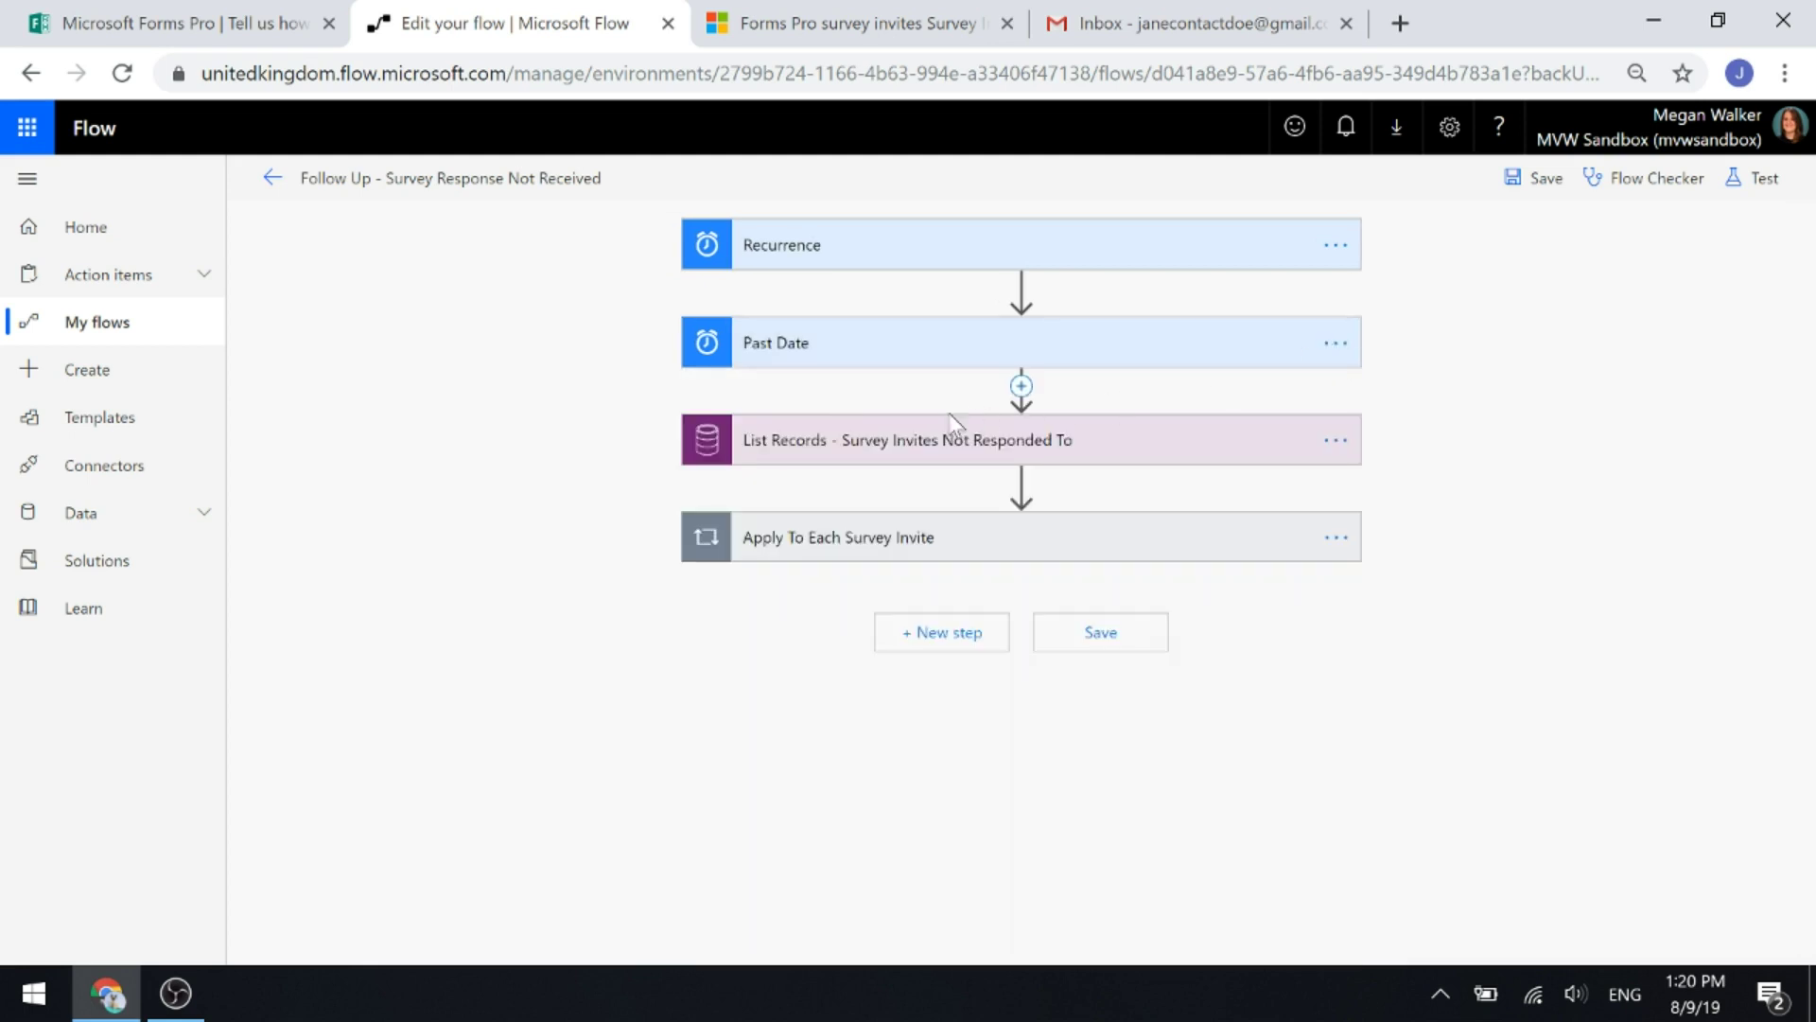
# - Review the Past Date action's interval and its available time units, leaving both settings as they are
pyautogui.click(856, 355)
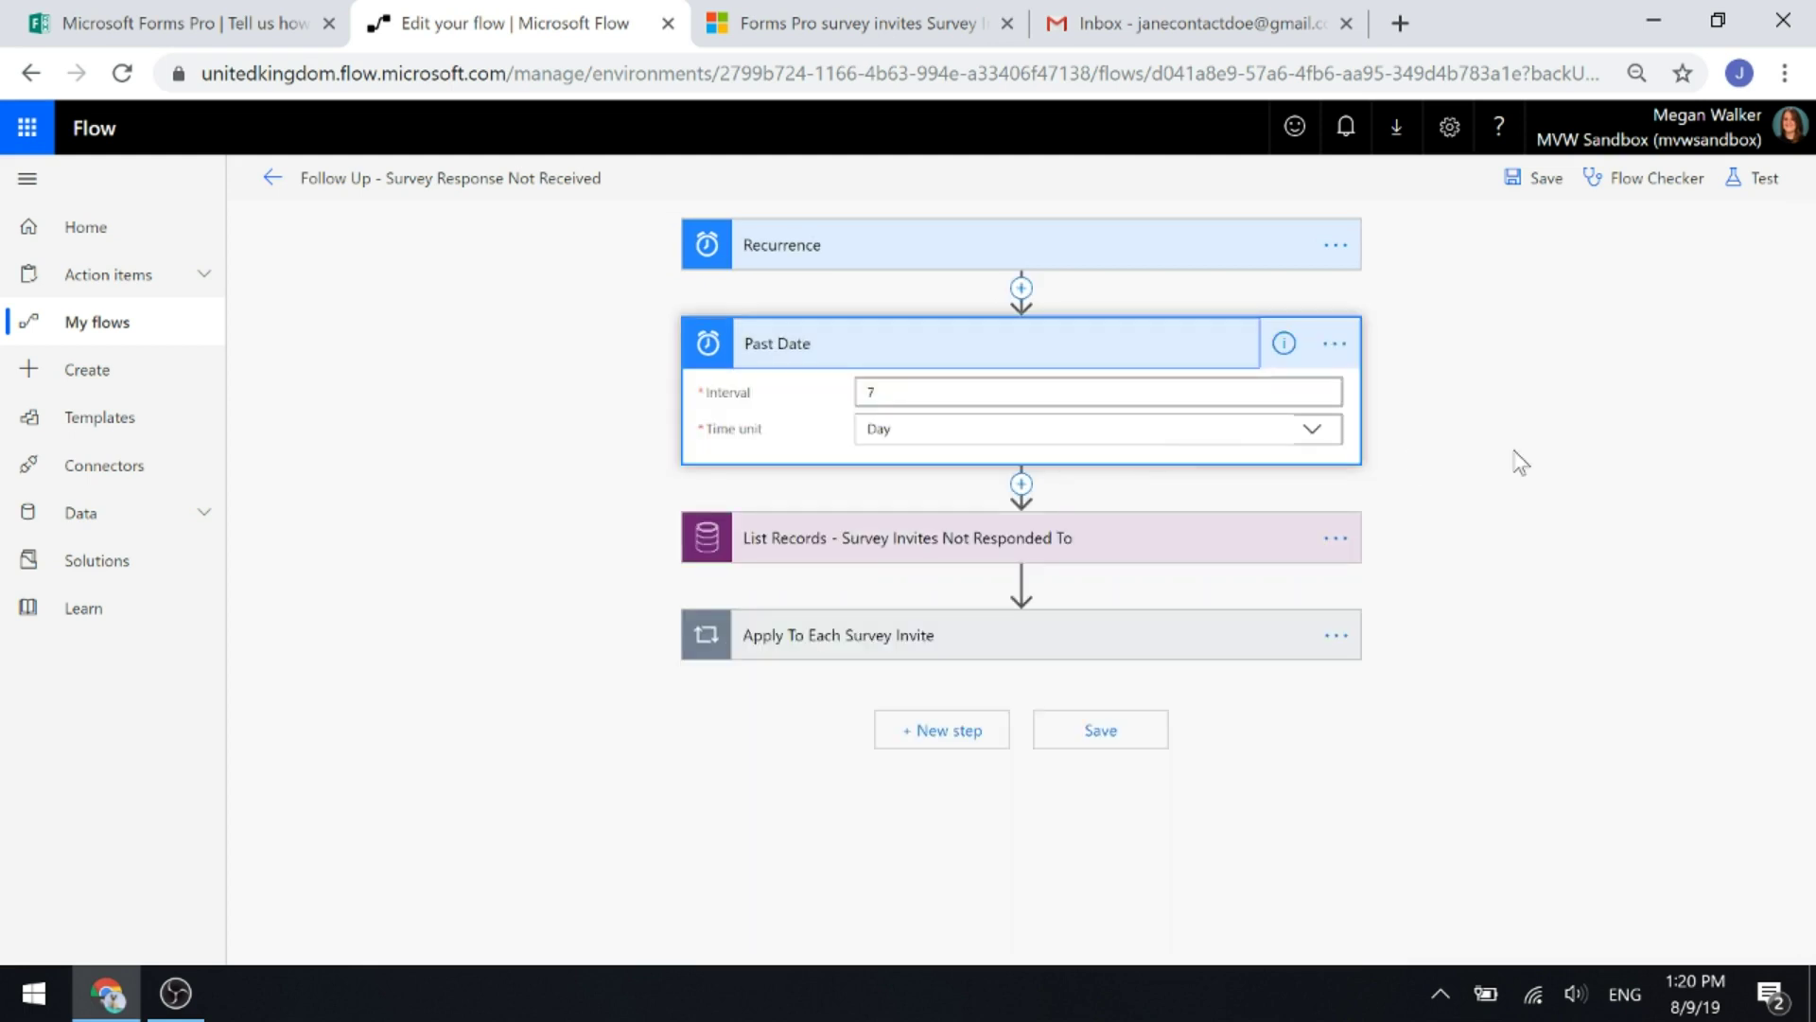
pyautogui.click(1313, 433)
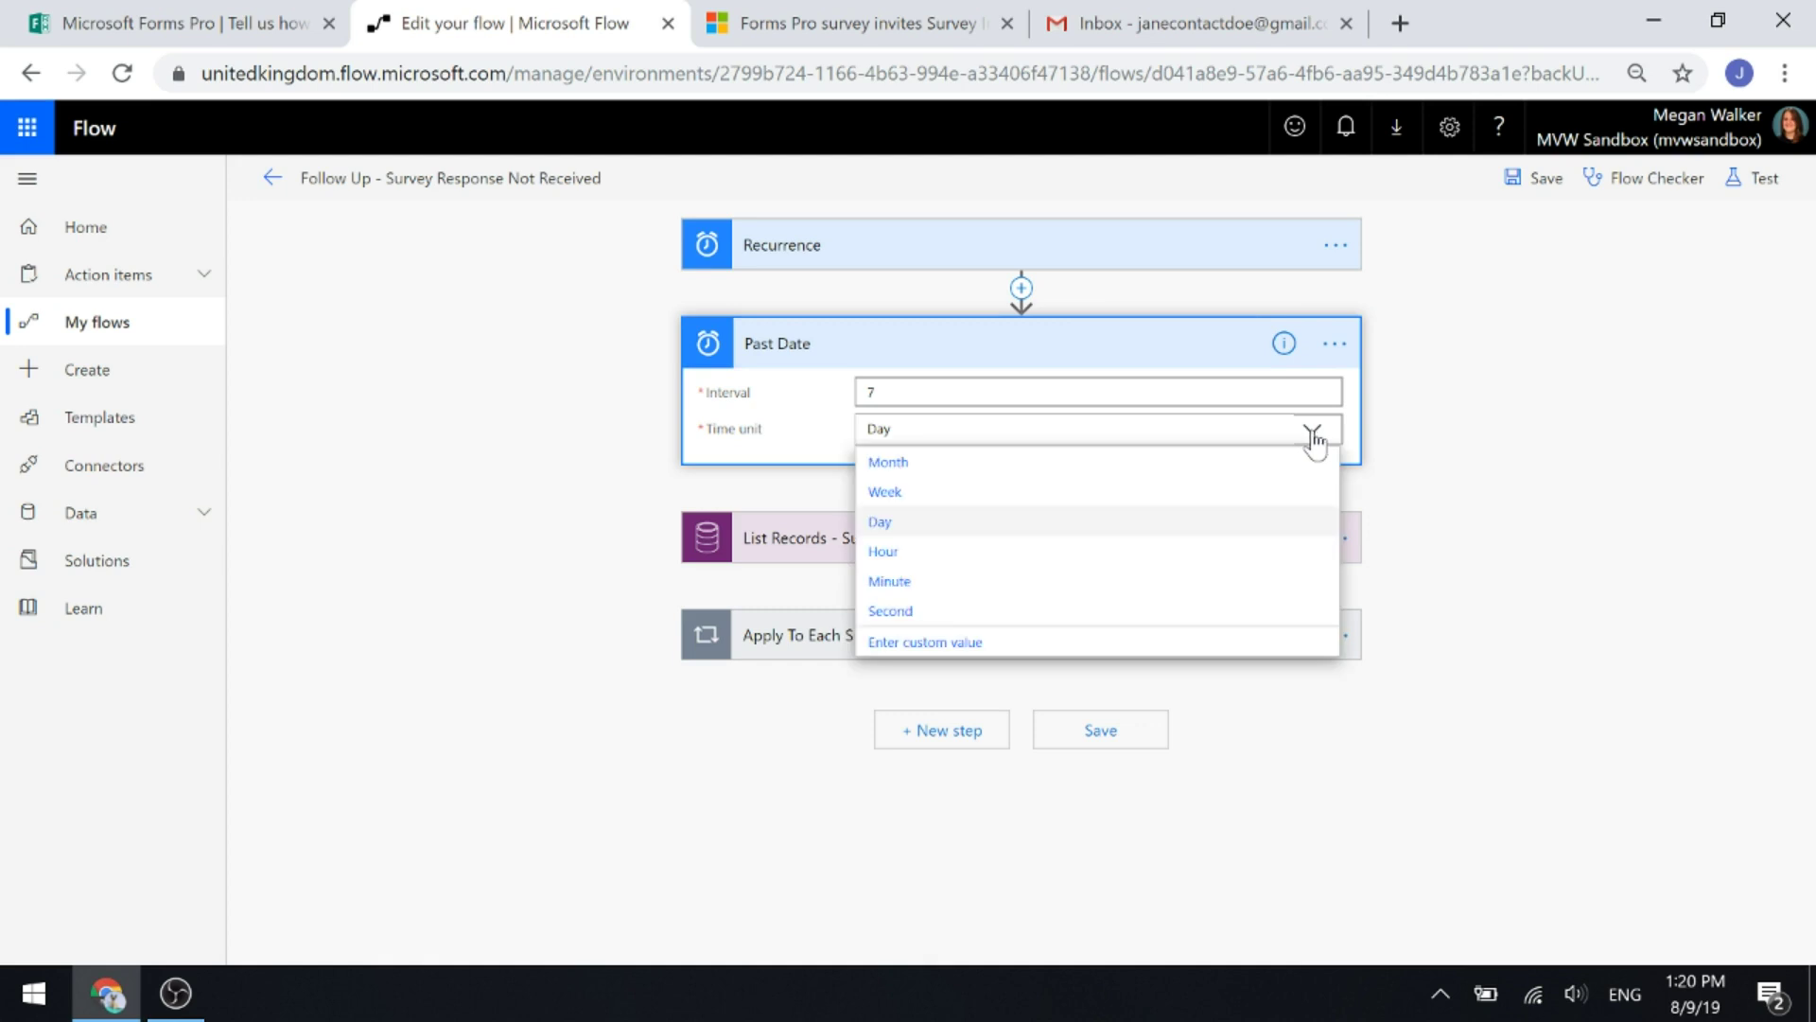
pyautogui.click(1489, 440)
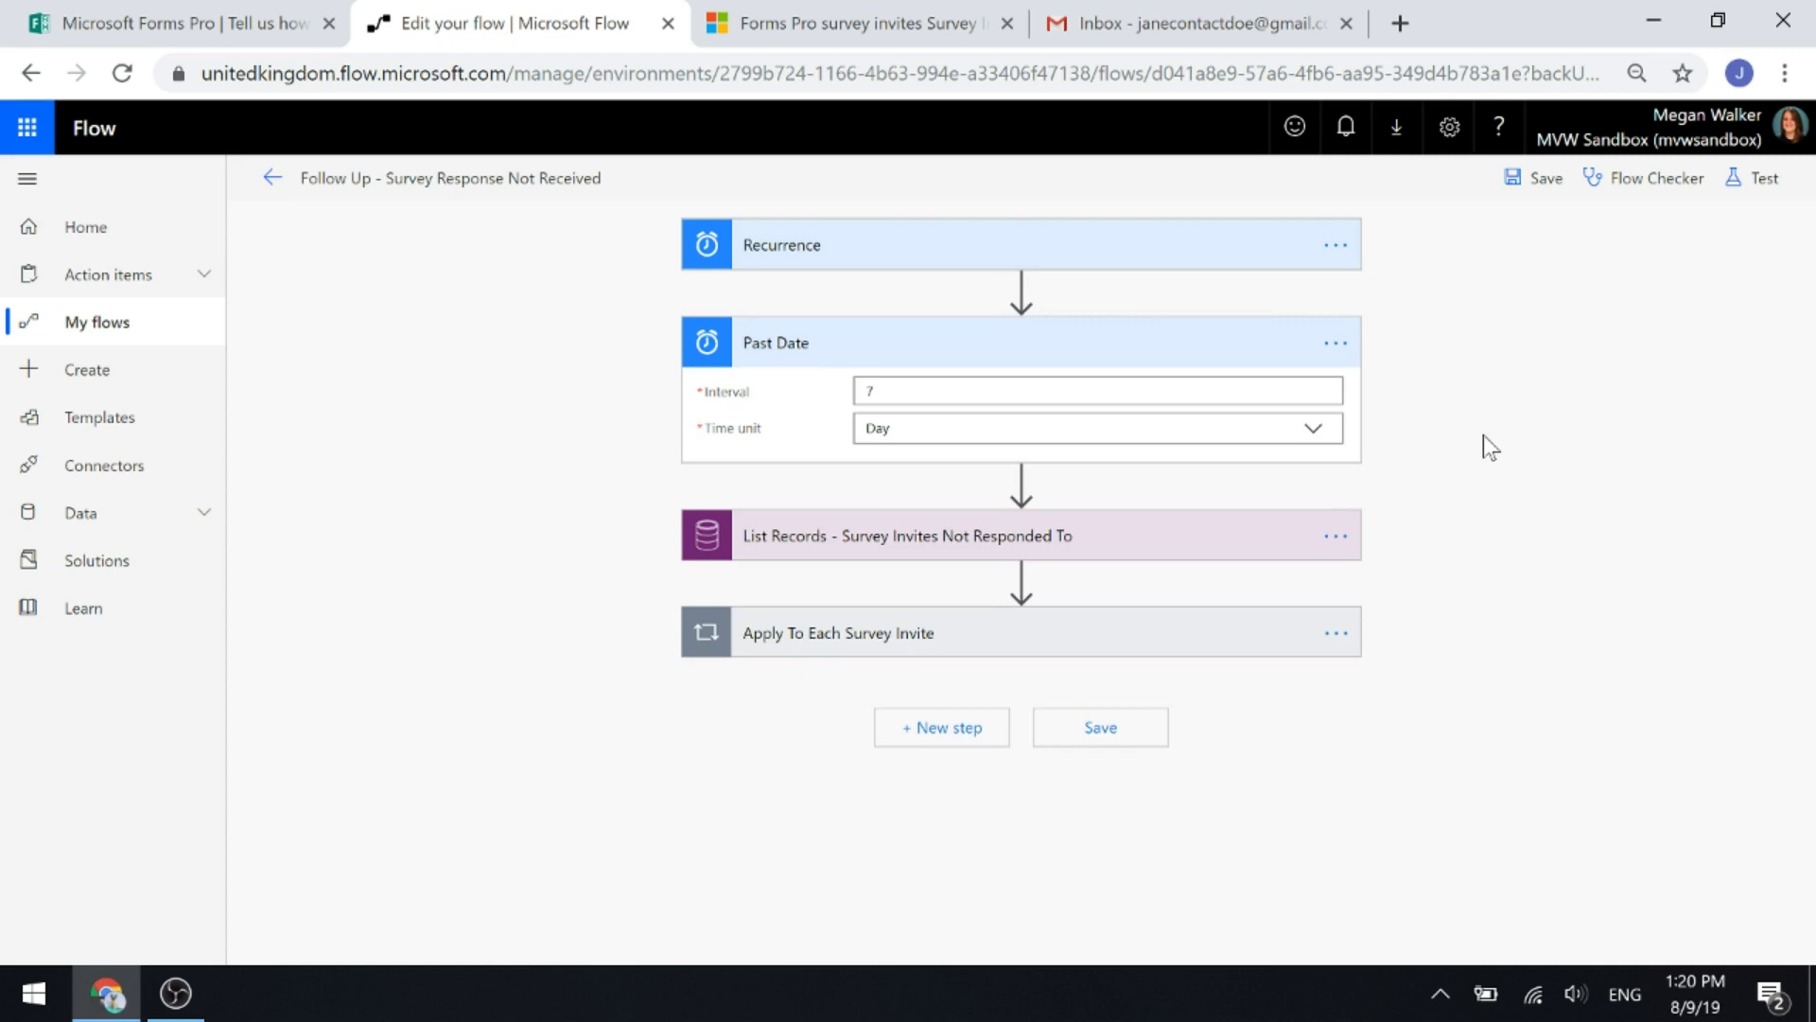
pyautogui.click(872, 391)
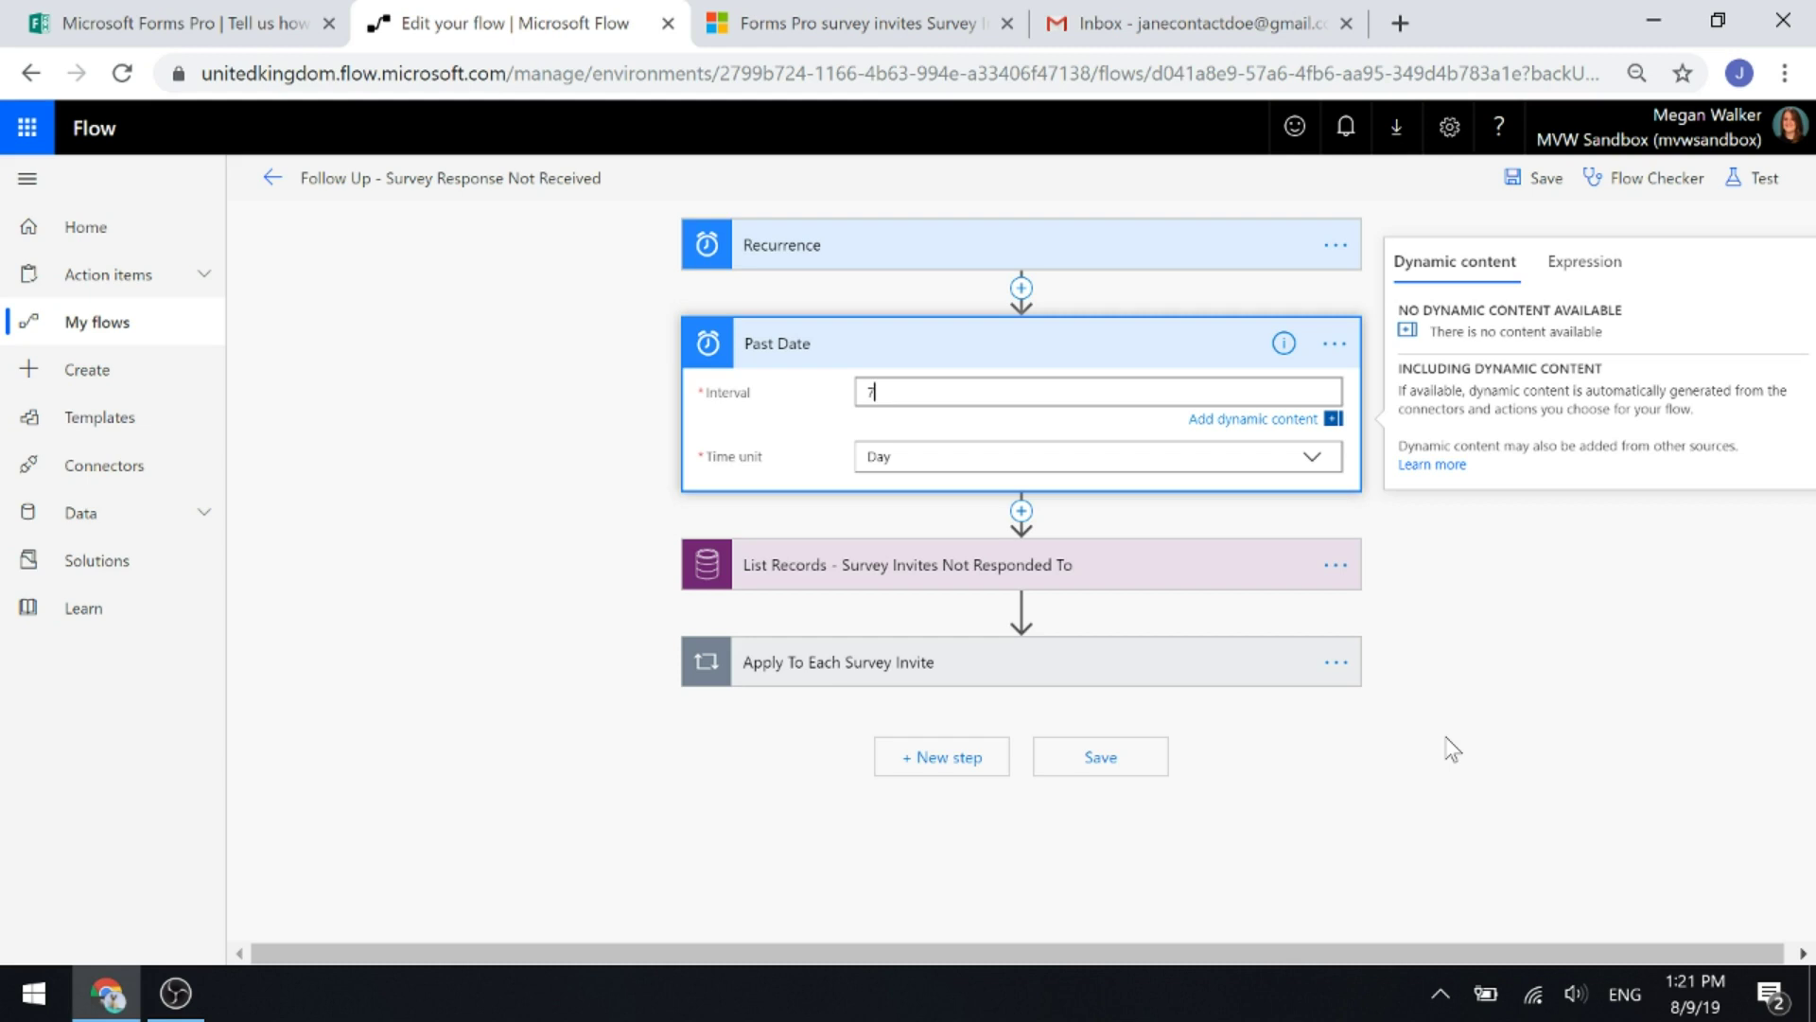
pyautogui.click(836, 353)
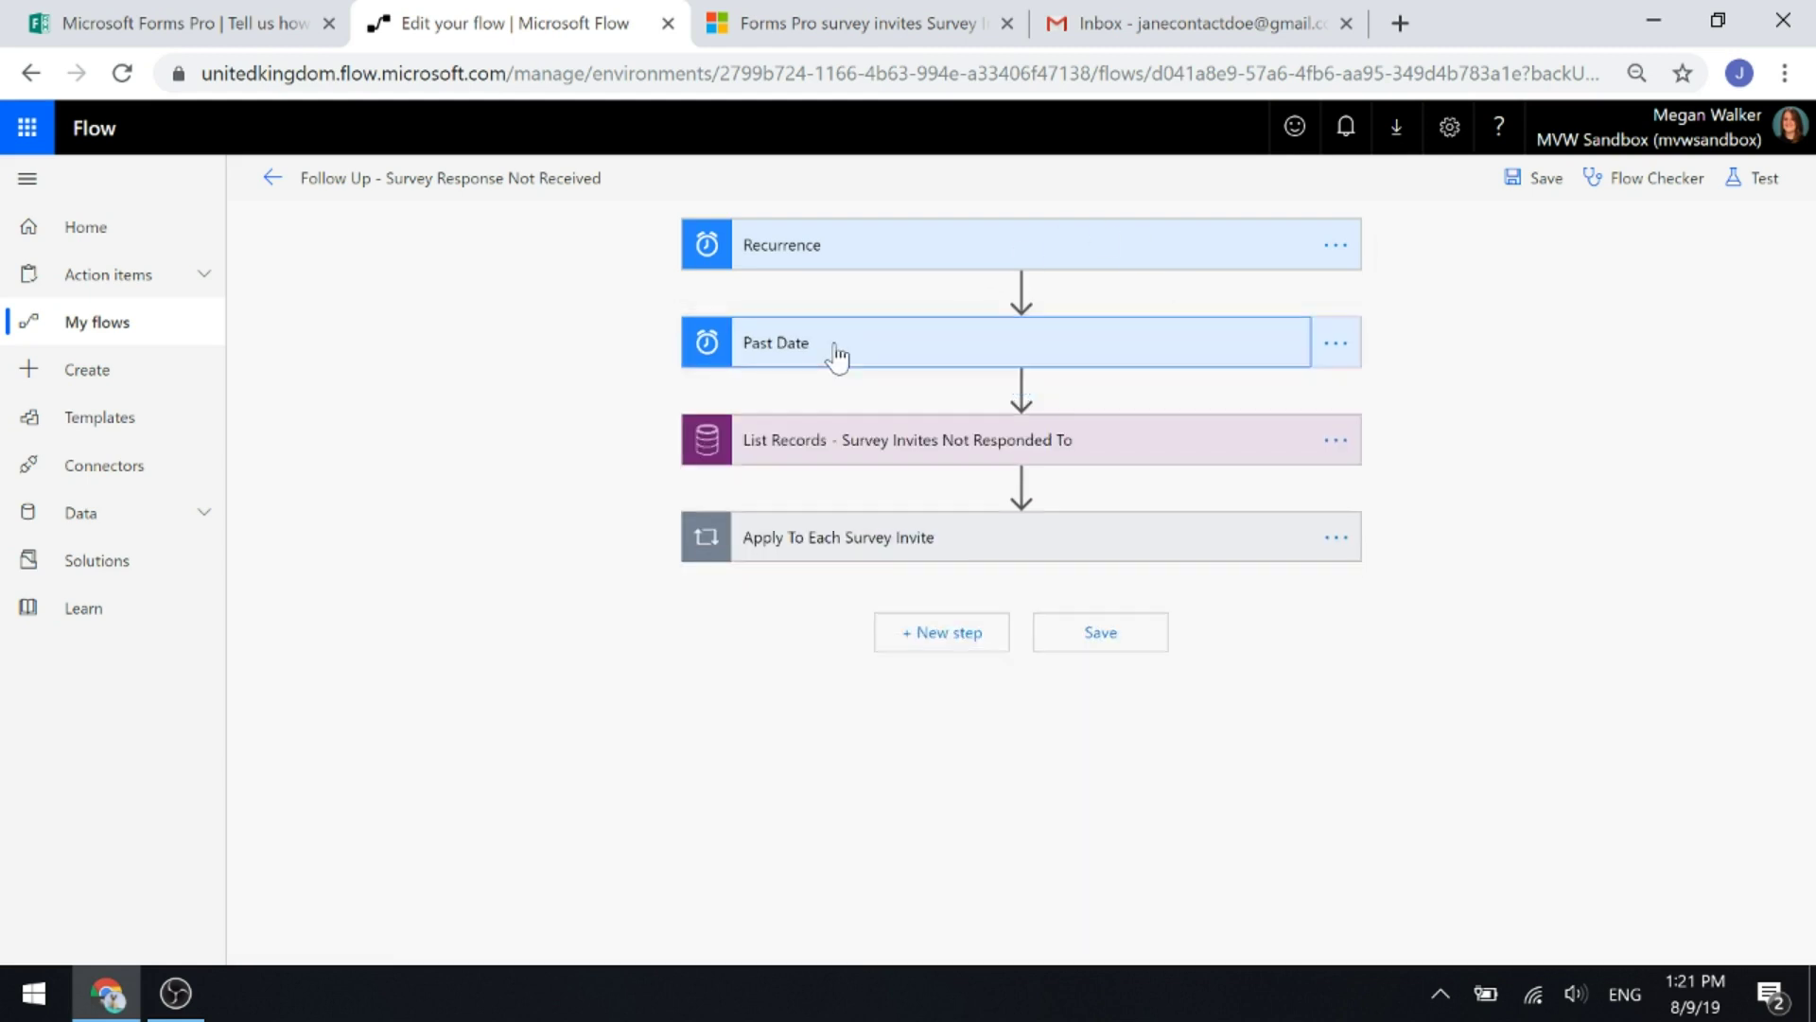
# - Examine the advanced options of List Records - Survey Invites Not Responded To, and compare its Filter Query with the Survey Invites Overview in Dynamics 365
pyautogui.click(865, 442)
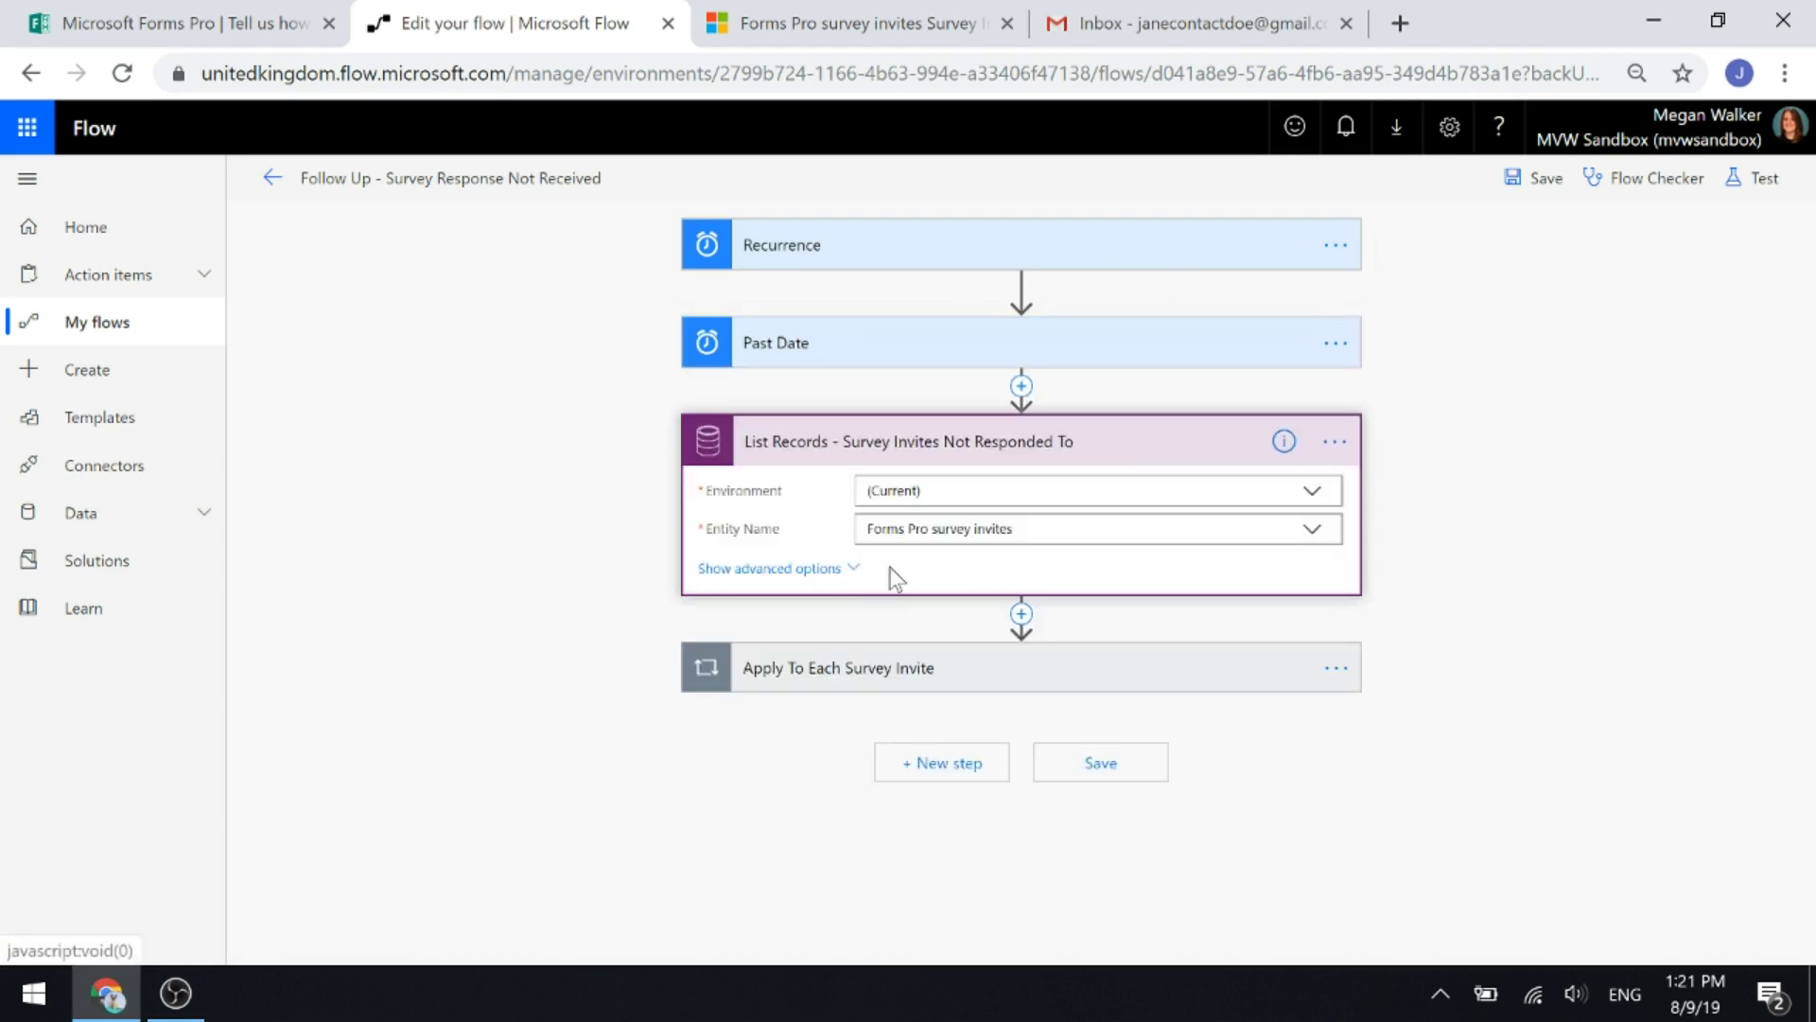
pyautogui.click(854, 570)
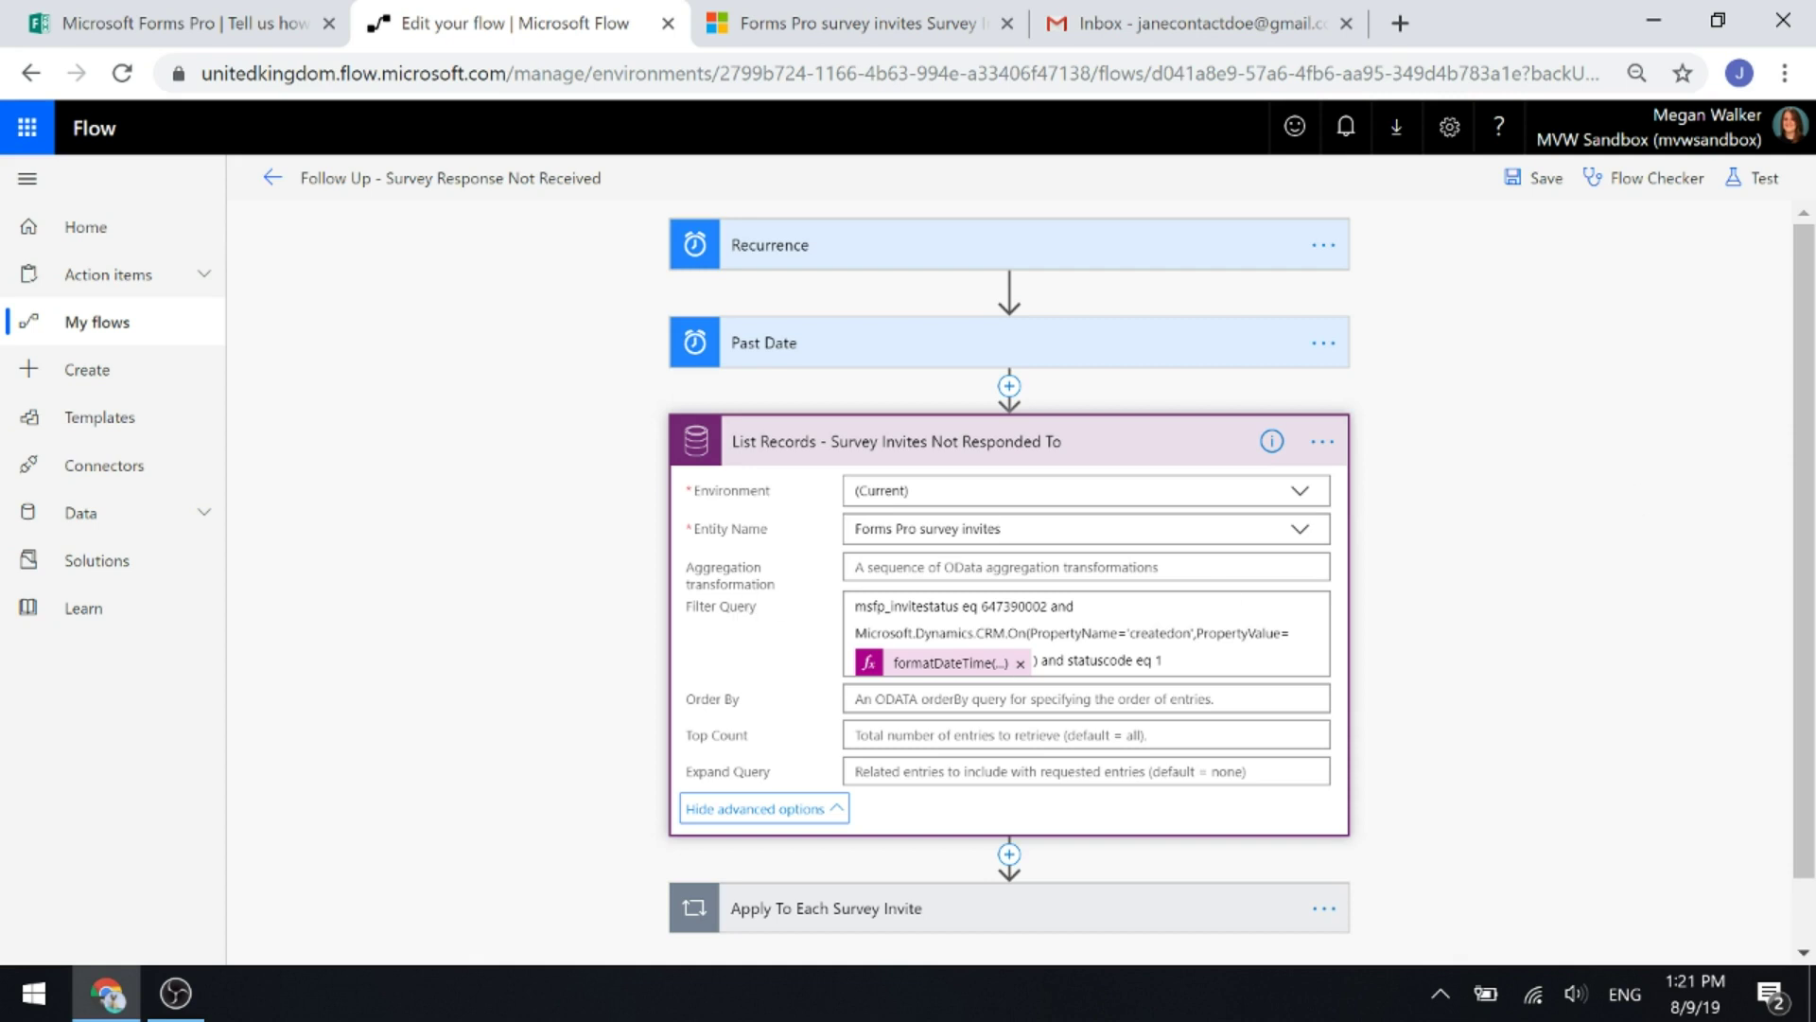
pyautogui.moveTo(737, 607)
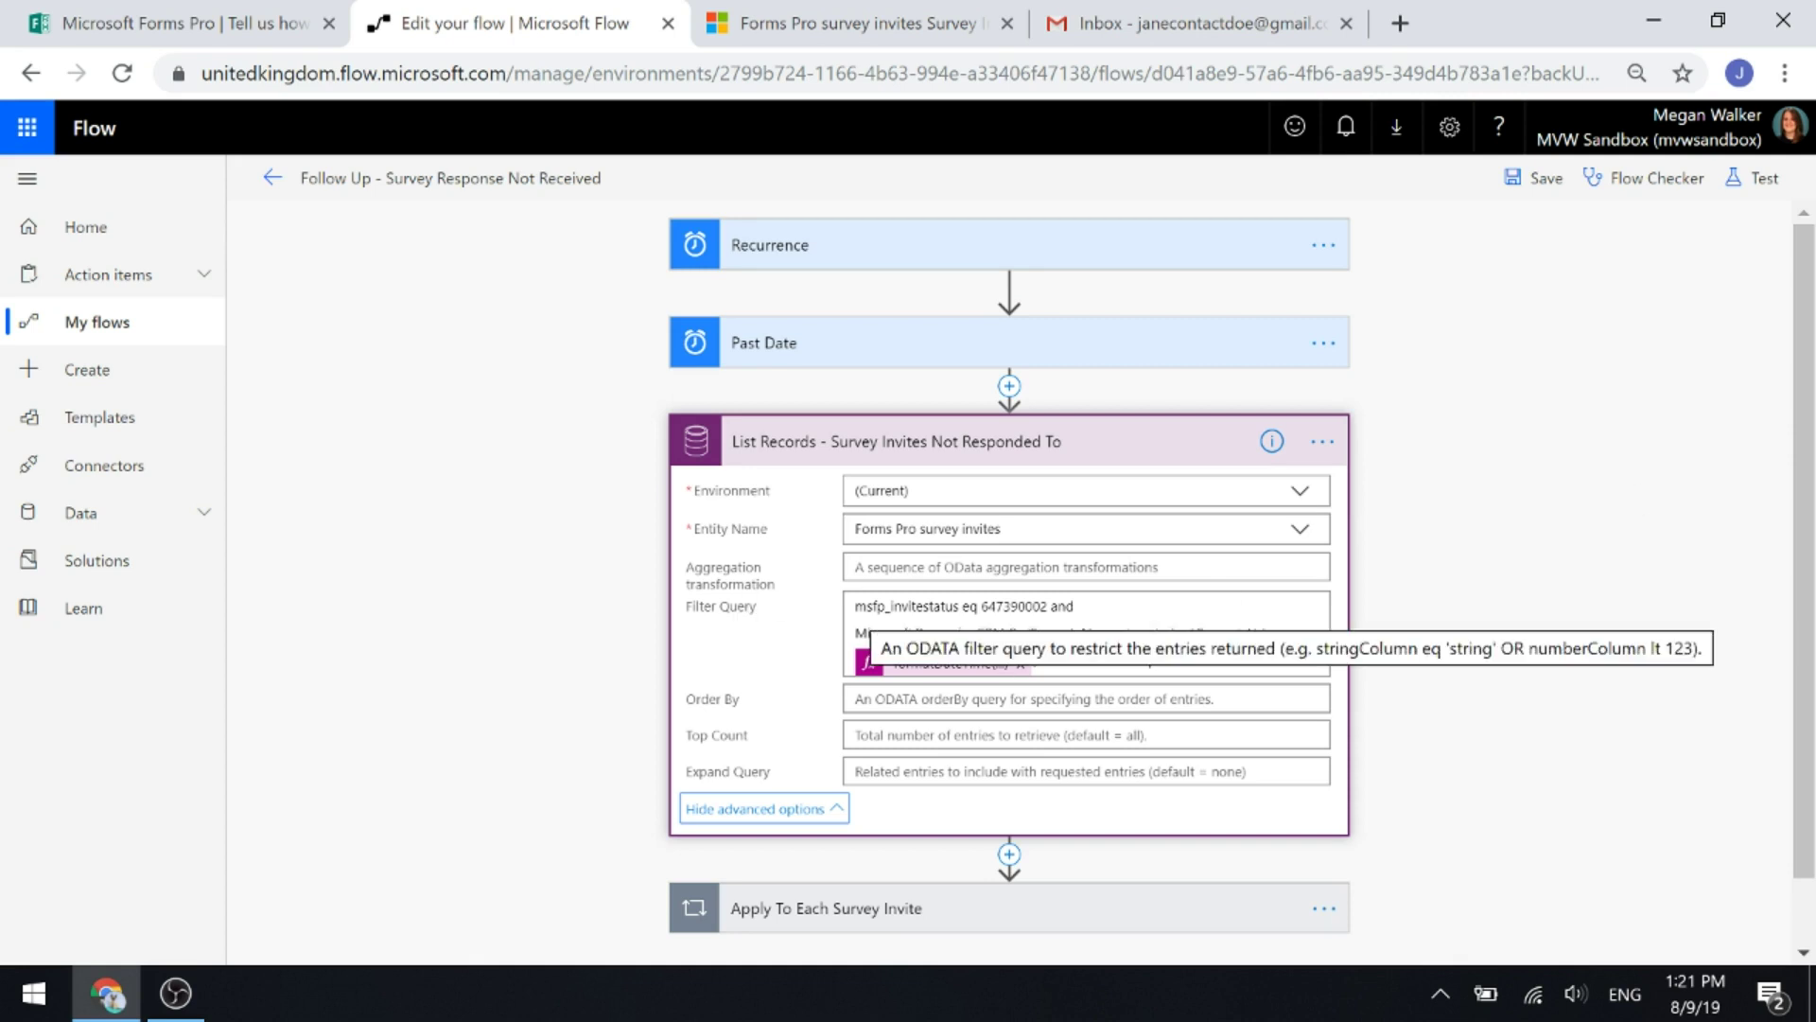
pyautogui.click(804, 27)
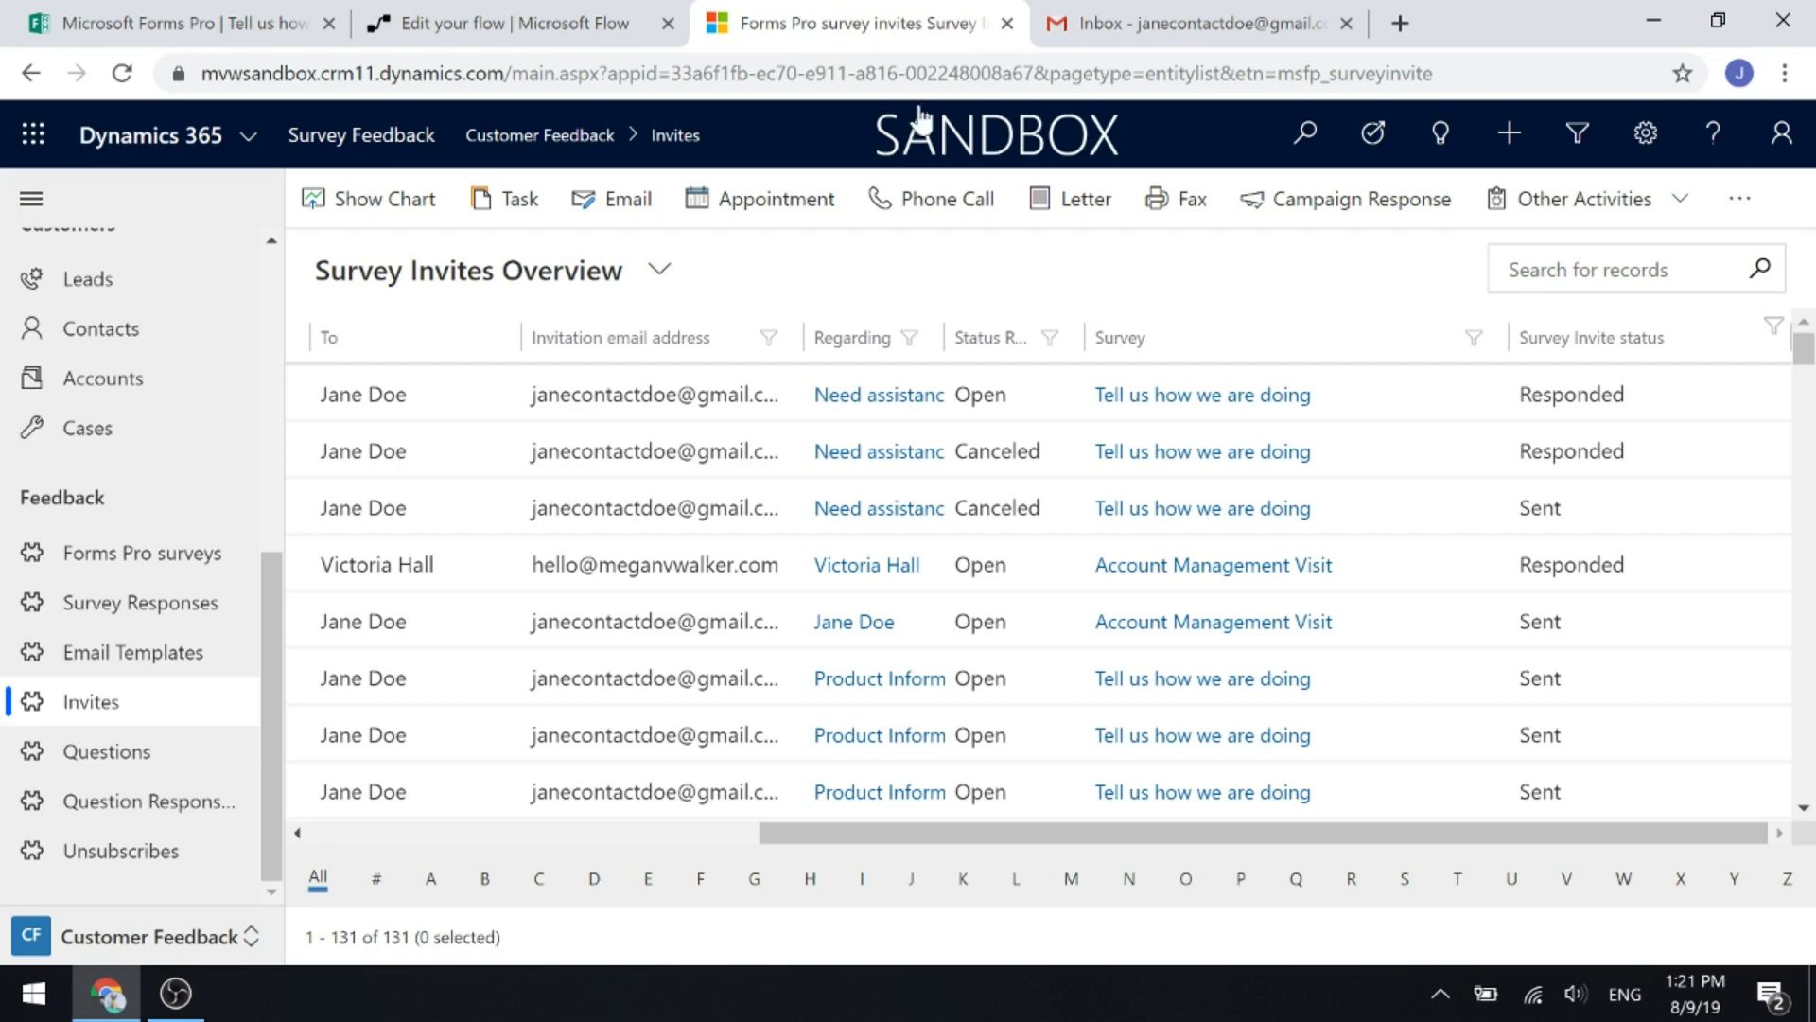
pyautogui.click(515, 36)
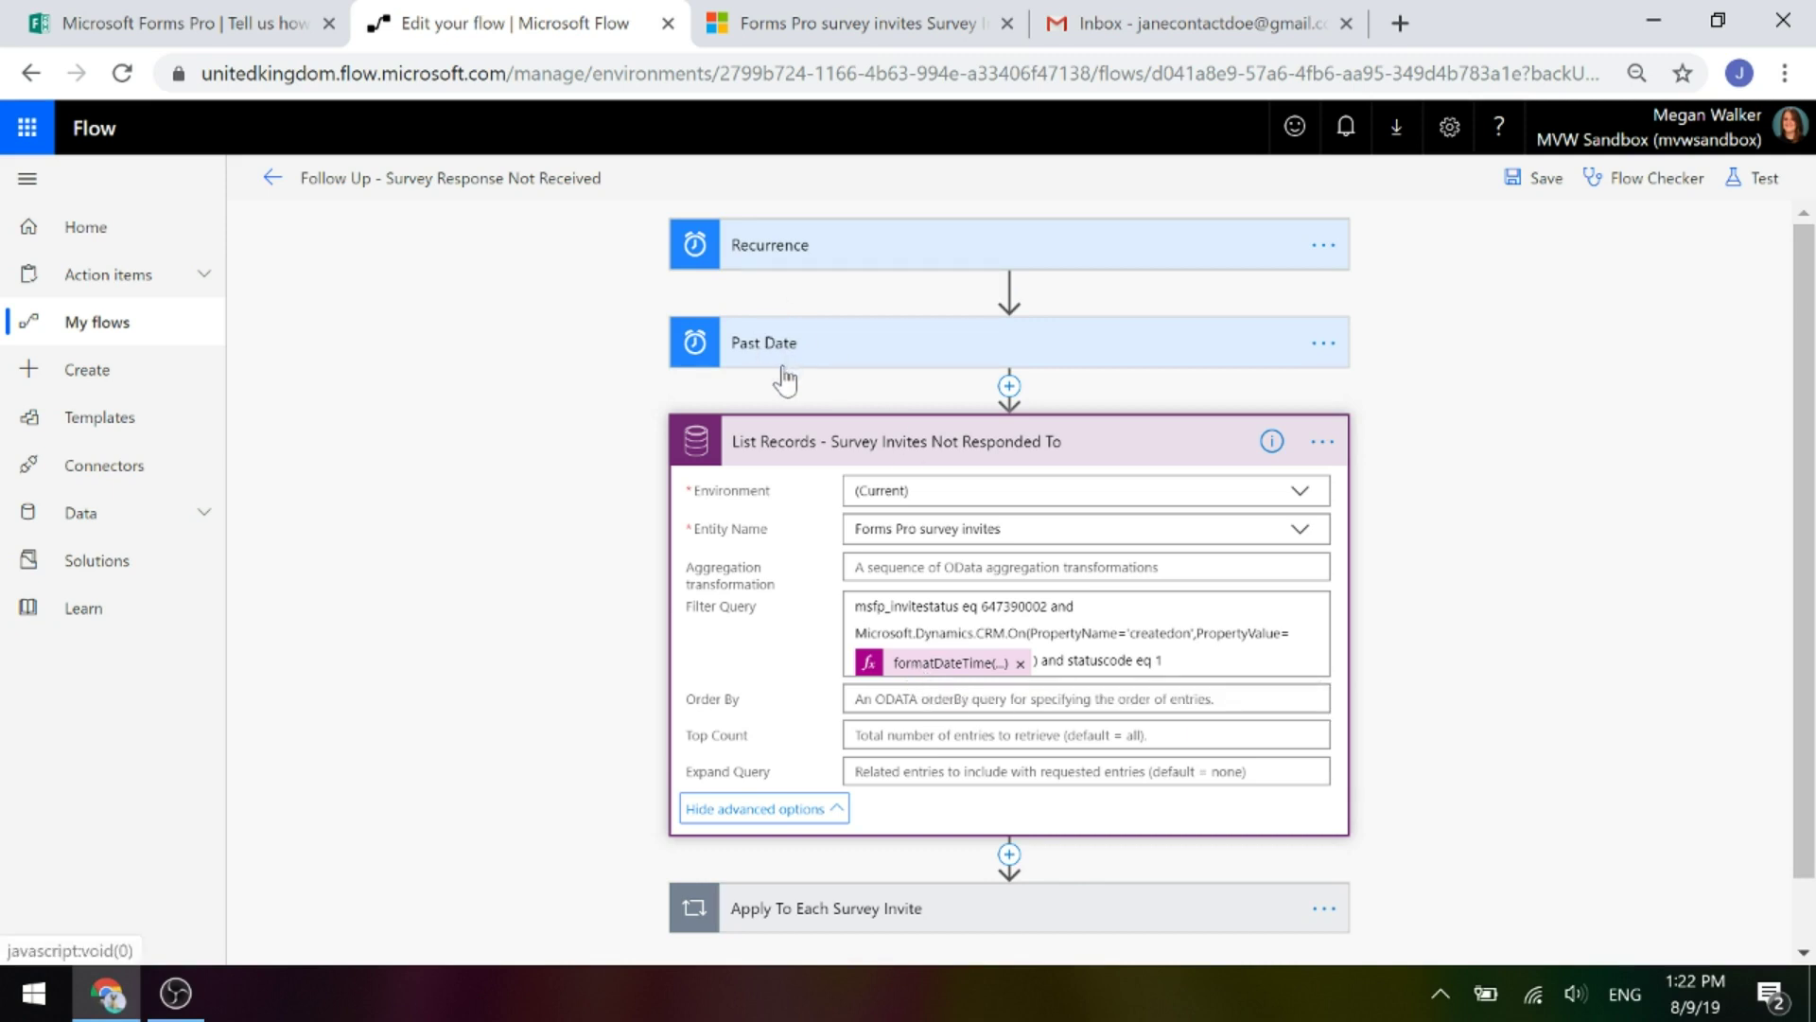
# - Inspect the formatDateTime expression and the createdon condition within the survey invites Filter Query
pyautogui.click(911, 666)
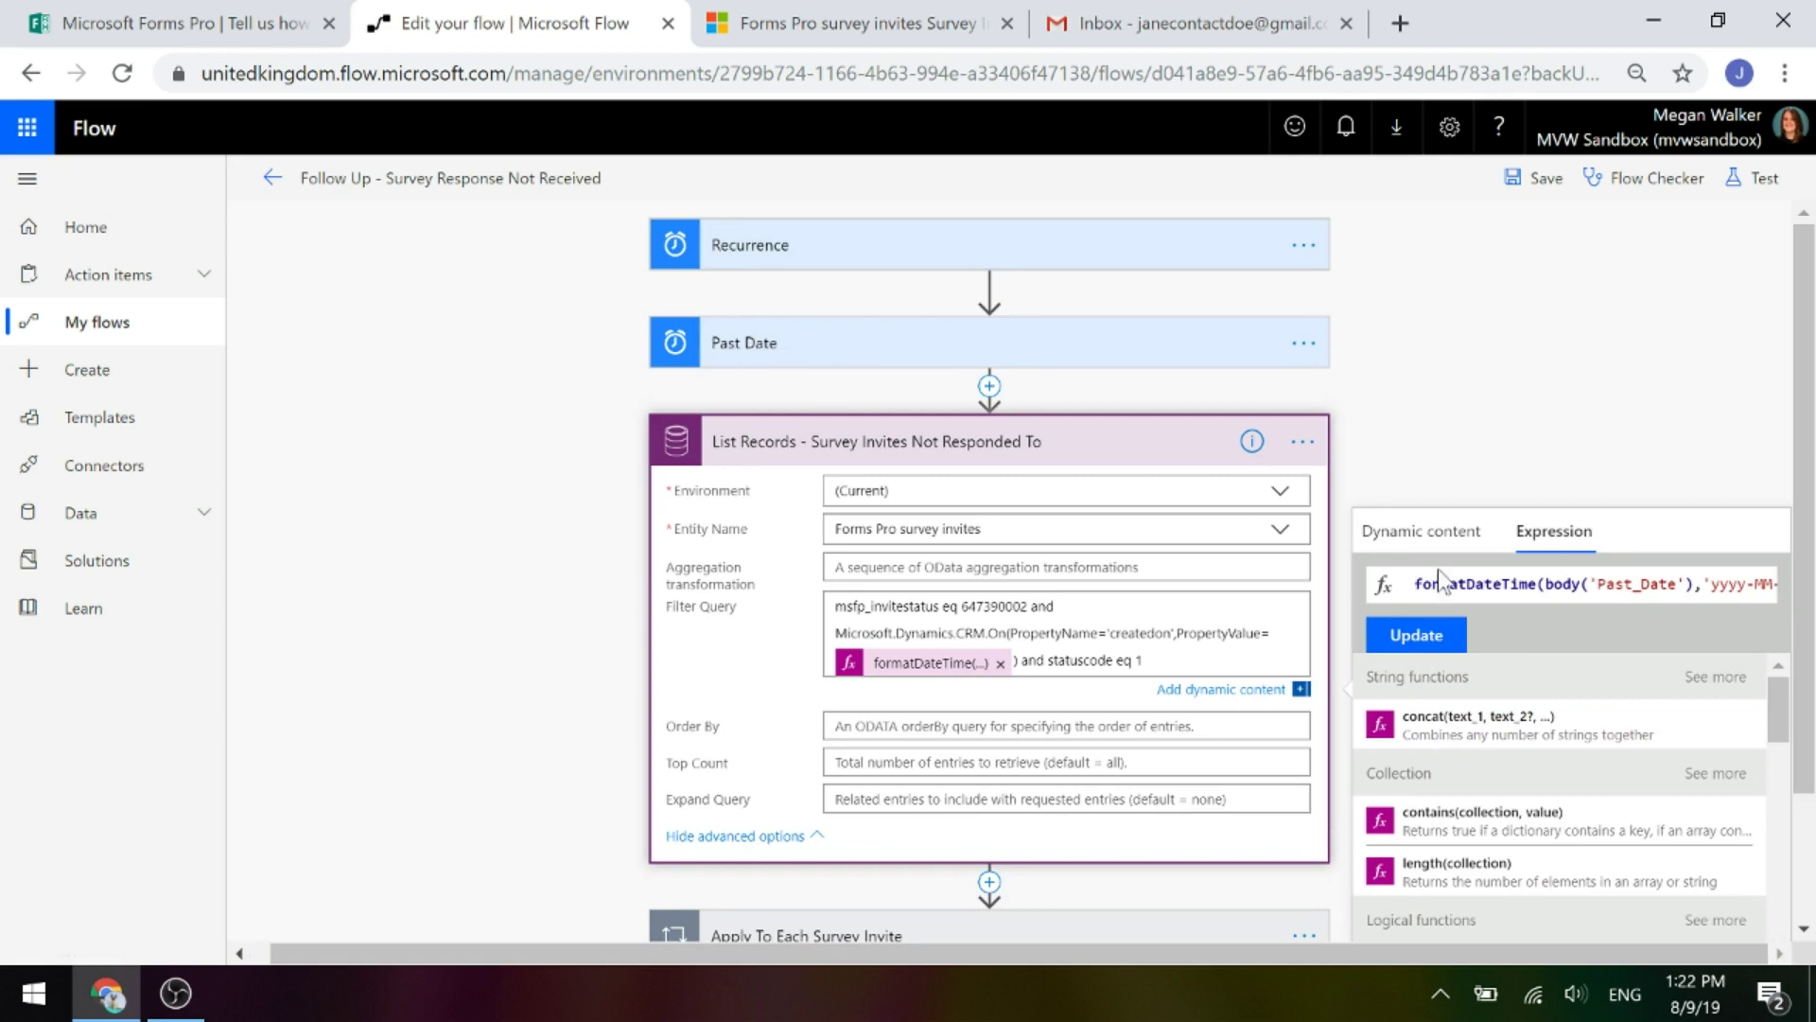
pyautogui.moveTo(1415, 584); pyautogui.dragTo(1788, 584)
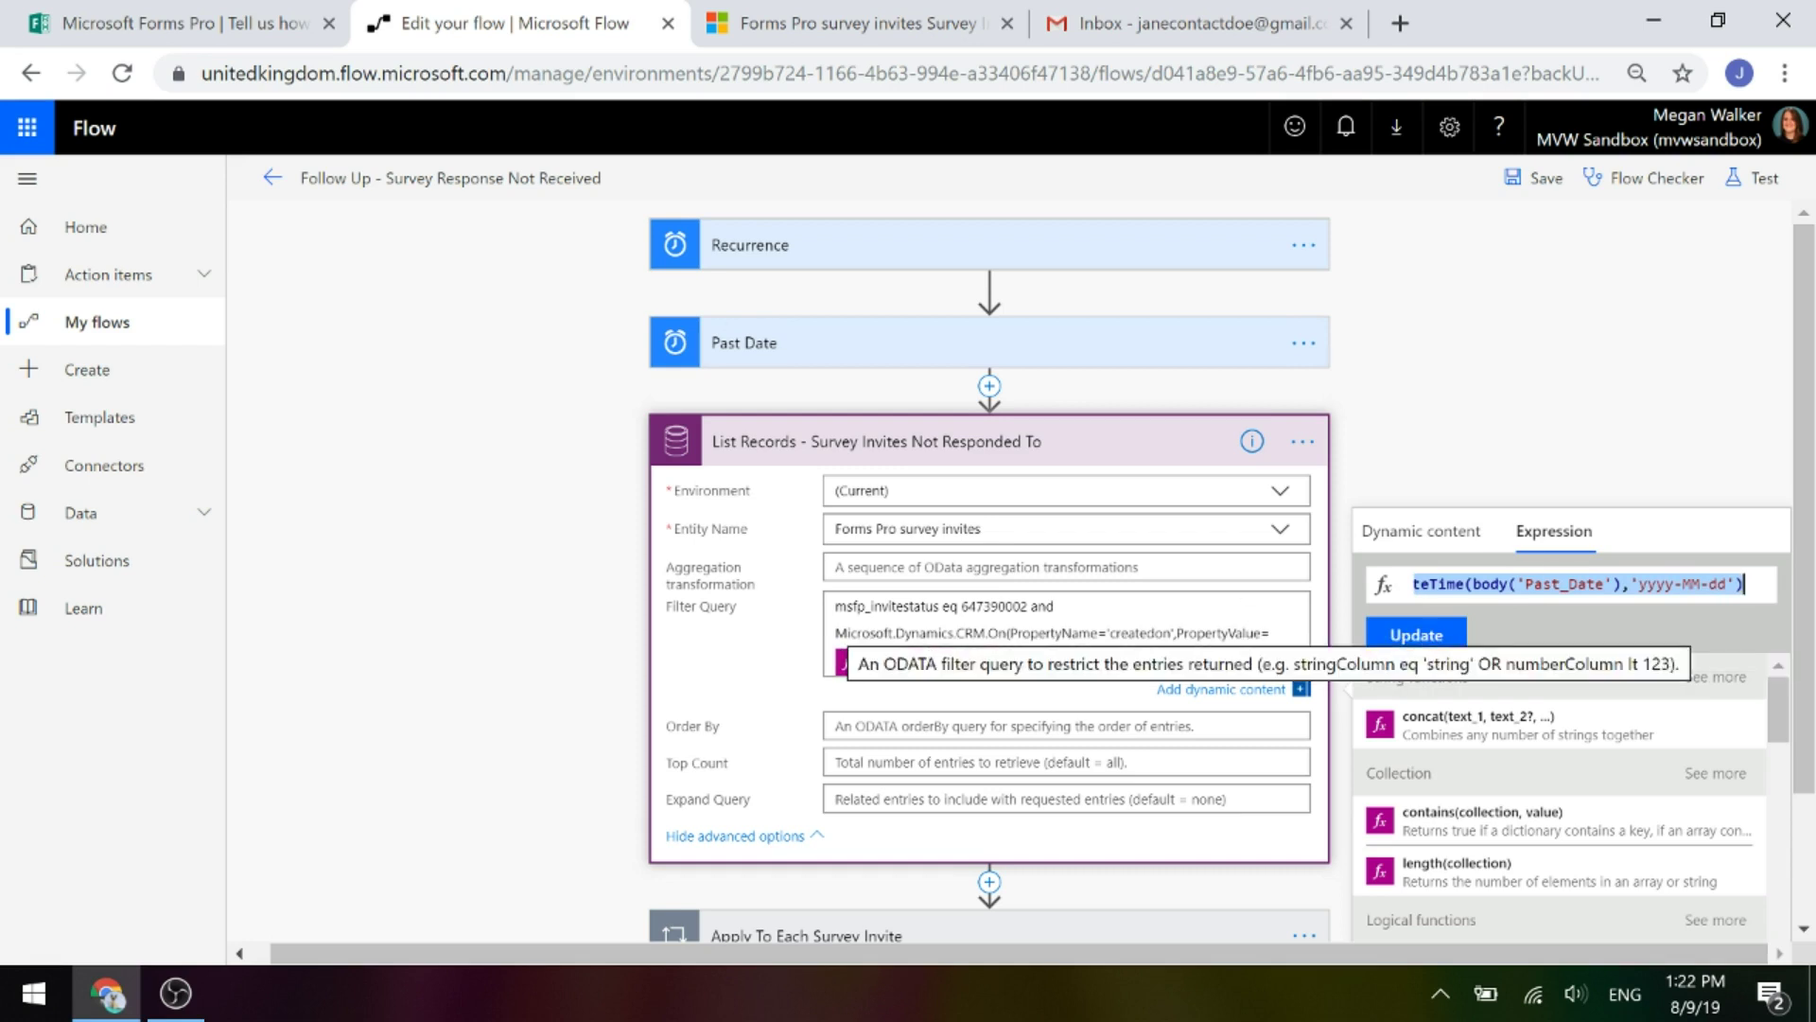
pyautogui.moveTo(836, 633); pyautogui.dragTo(1171, 633)
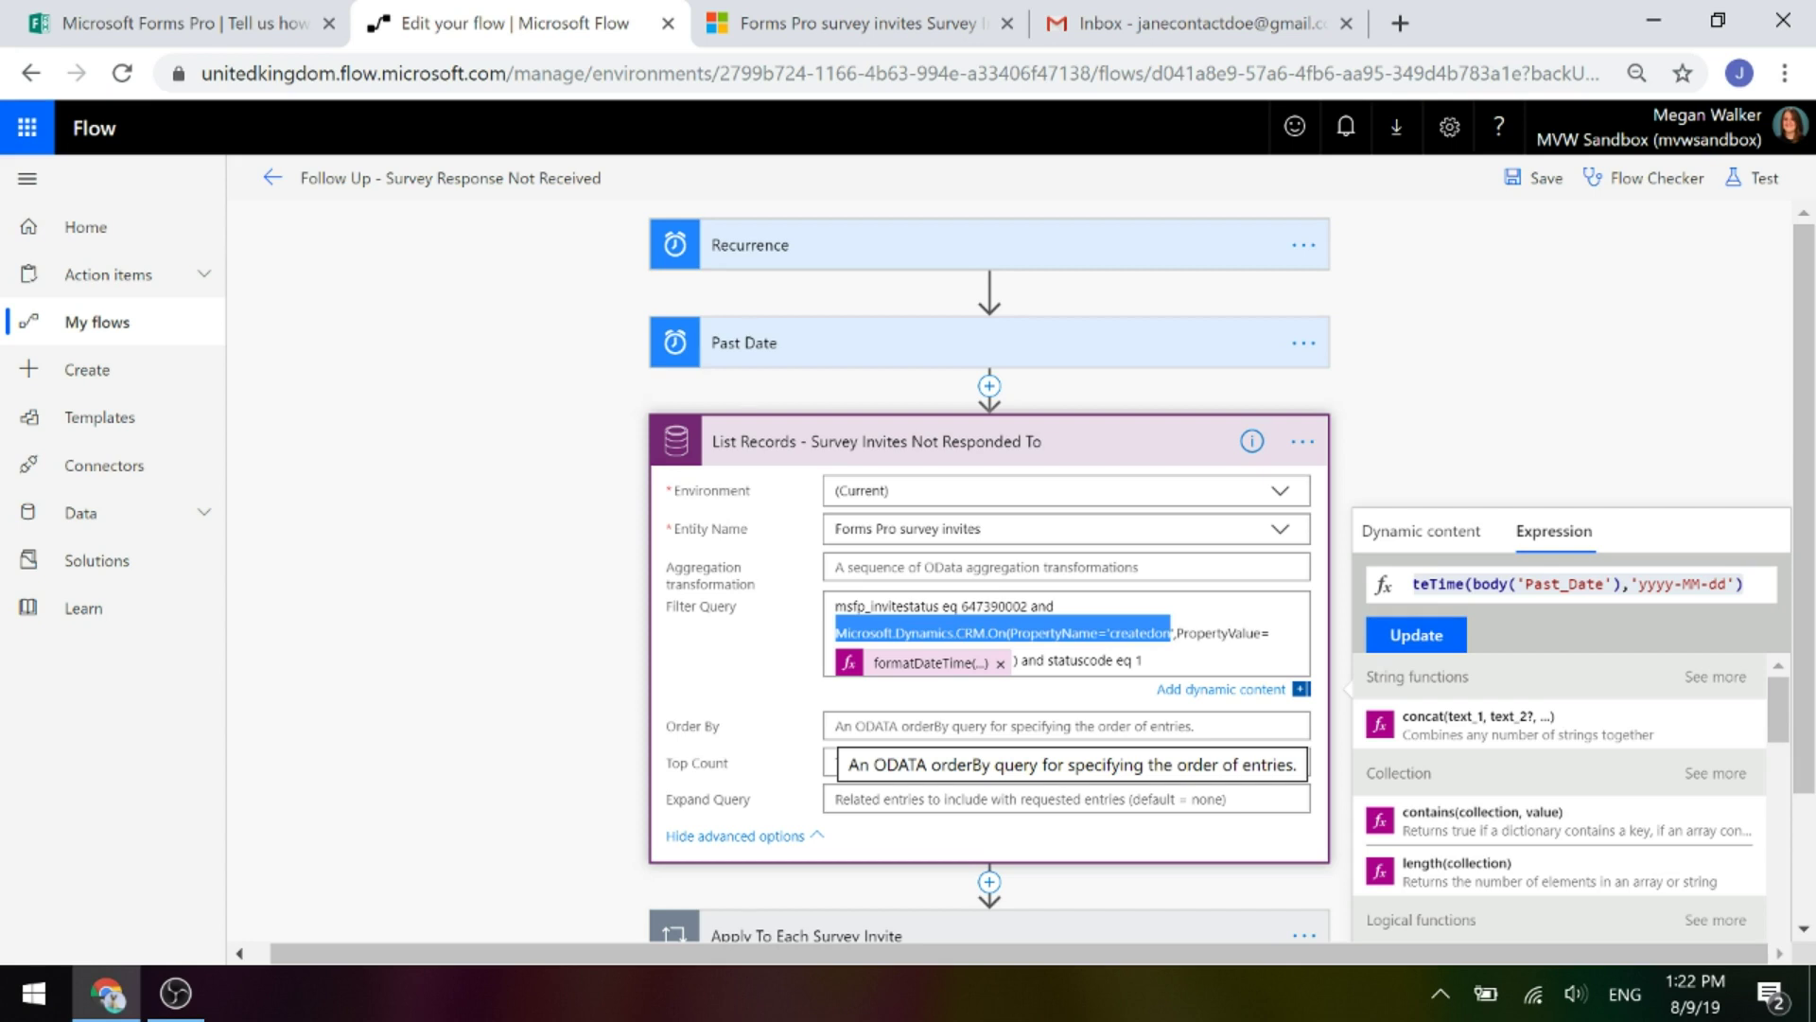
pyautogui.click(1076, 445)
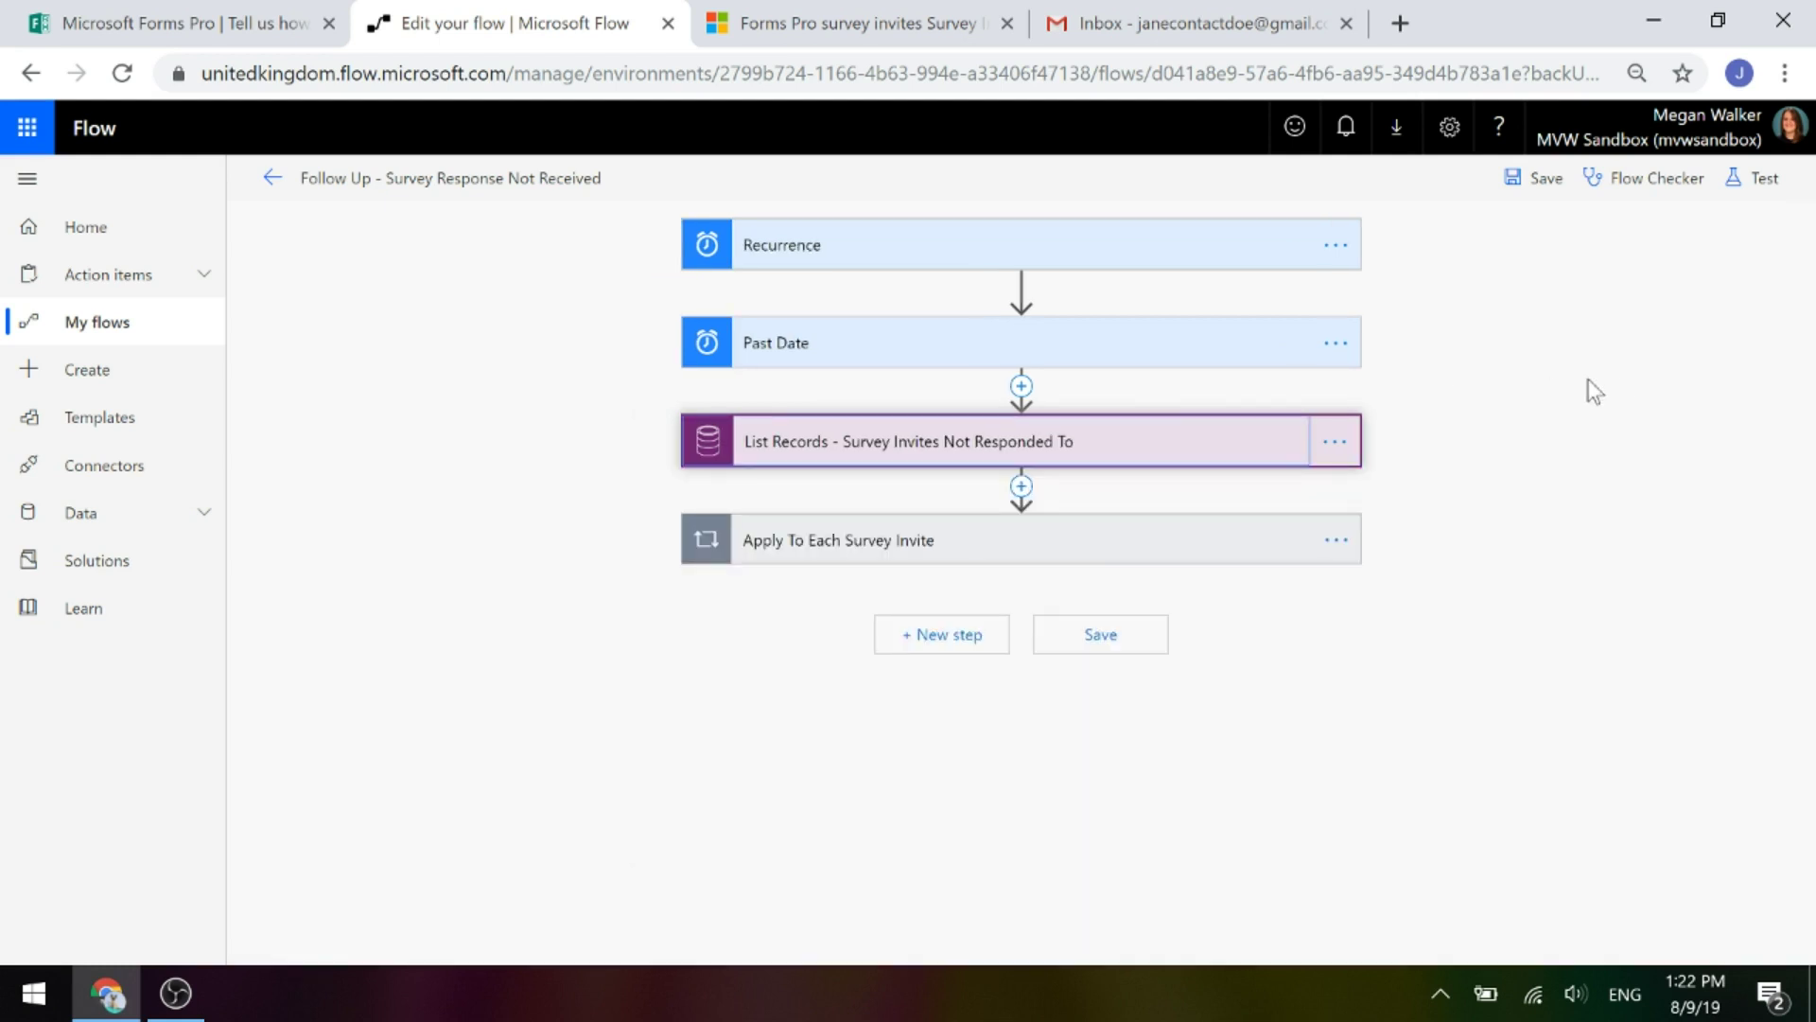
# - Expand the Apply To Each Survey Invite loop and review the base time, format and time zones in Format Created Date
pyautogui.click(891, 535)
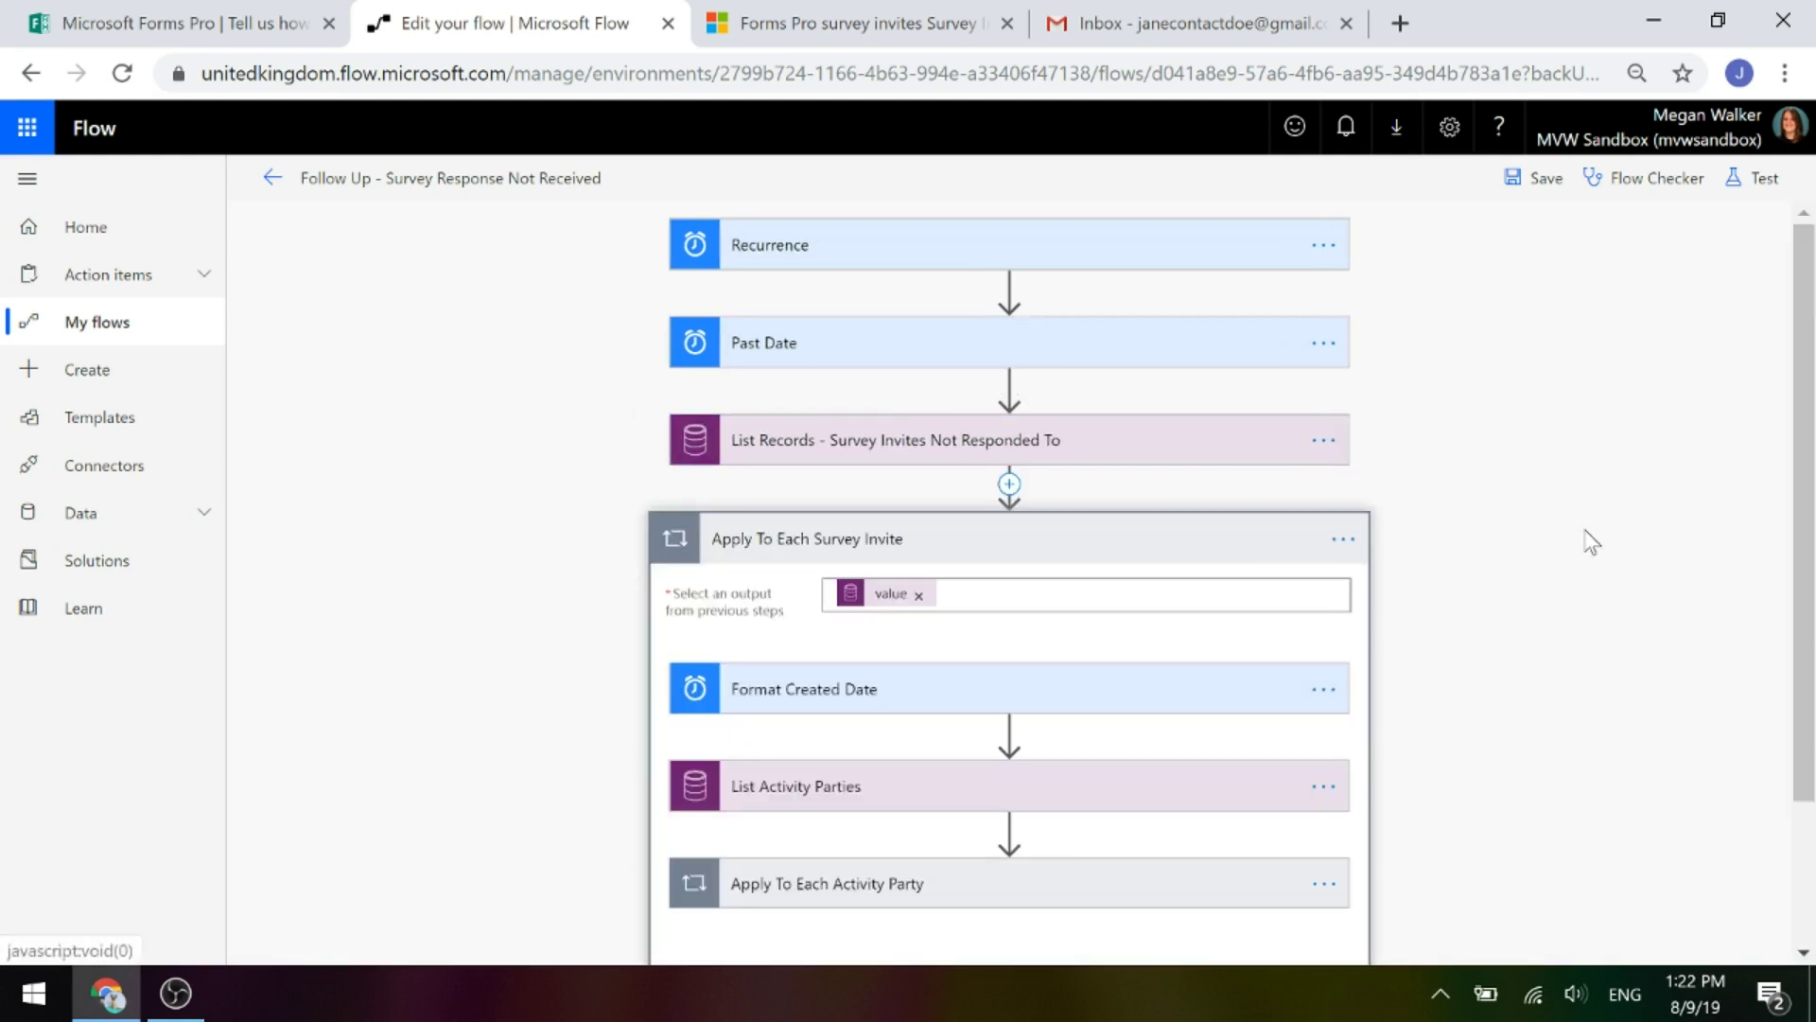
pyautogui.scroll(-2, 1586, 535)
pyautogui.click(800, 511)
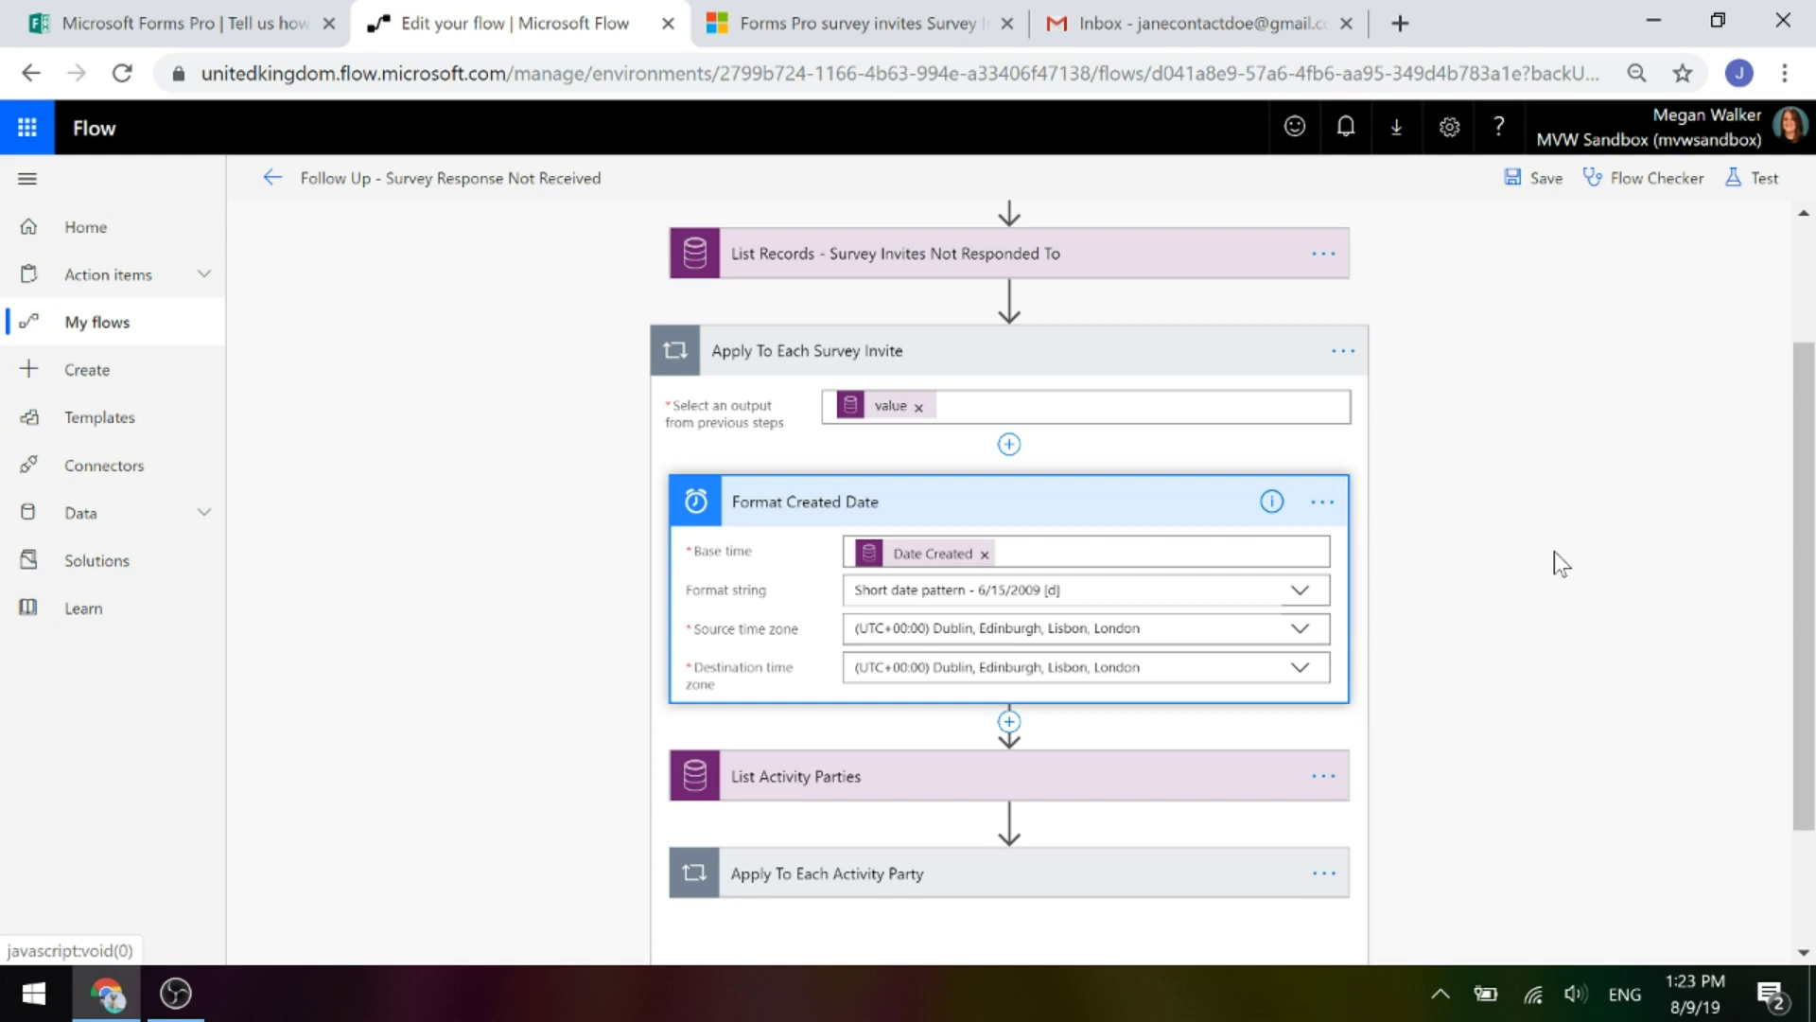
pyautogui.click(976, 508)
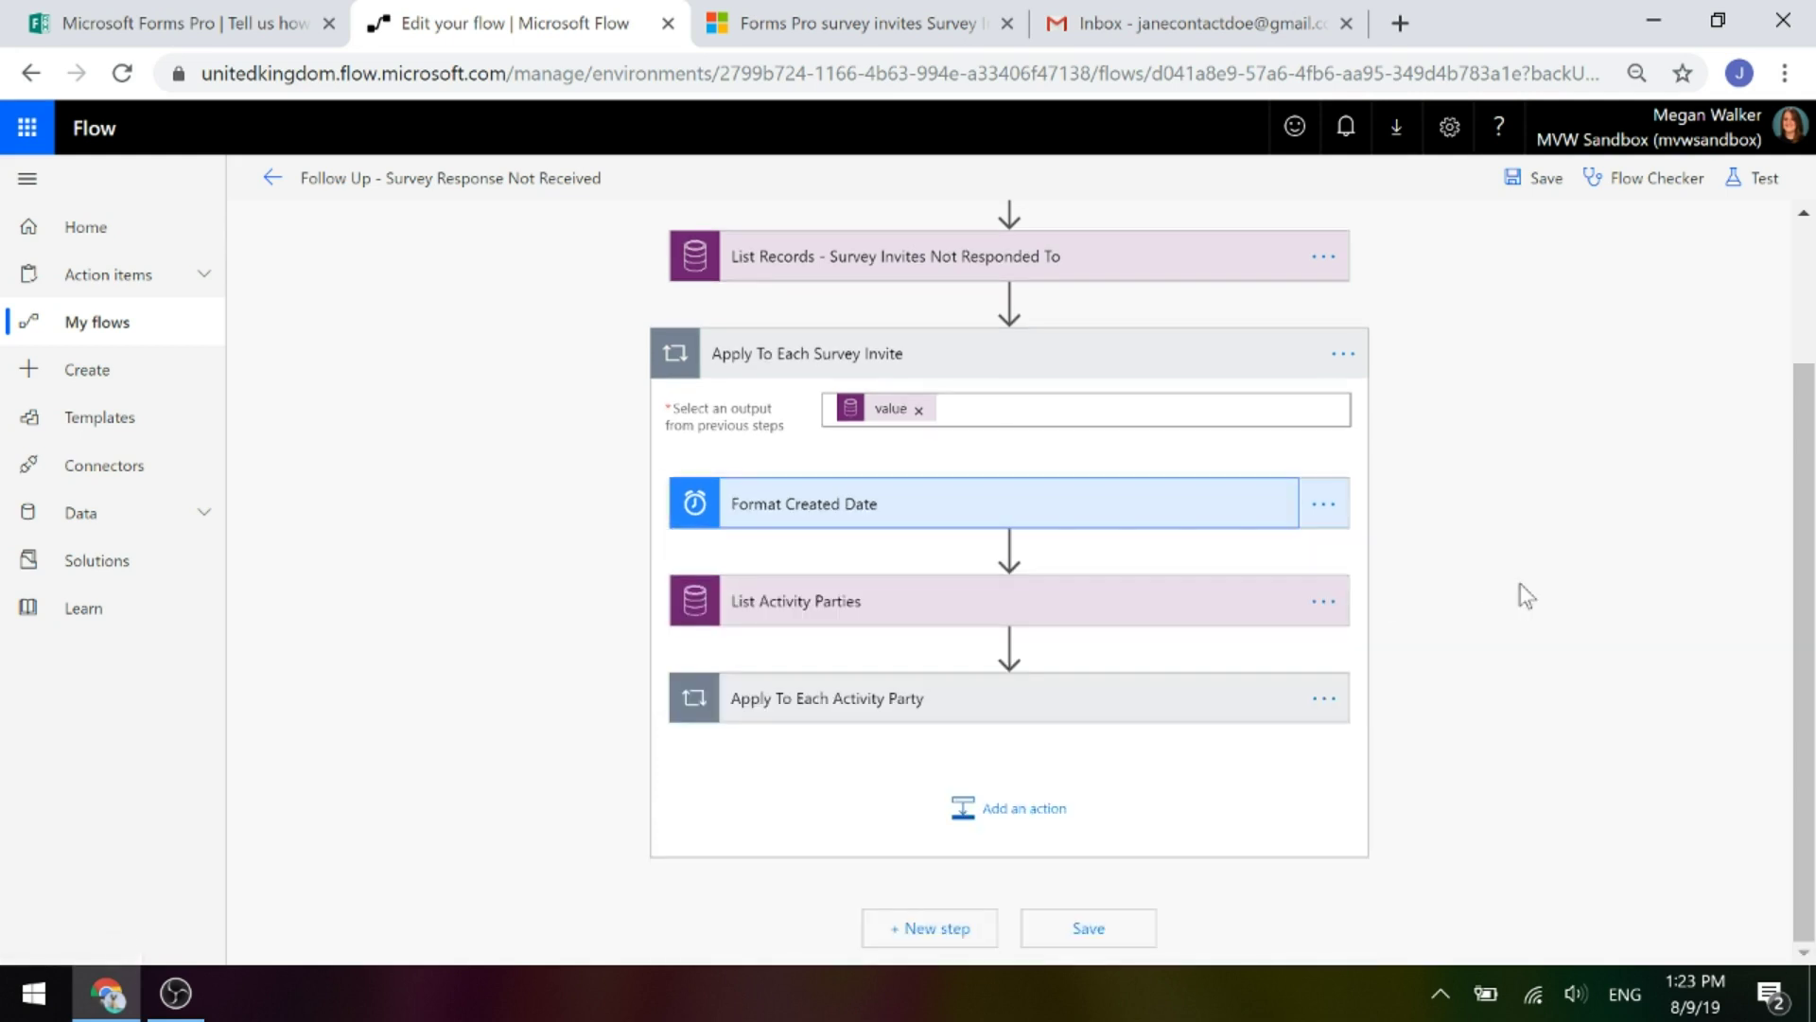
# - Examine the List Activity Parties action, including its entity name and the Filter Query in its advanced options
pyautogui.click(799, 606)
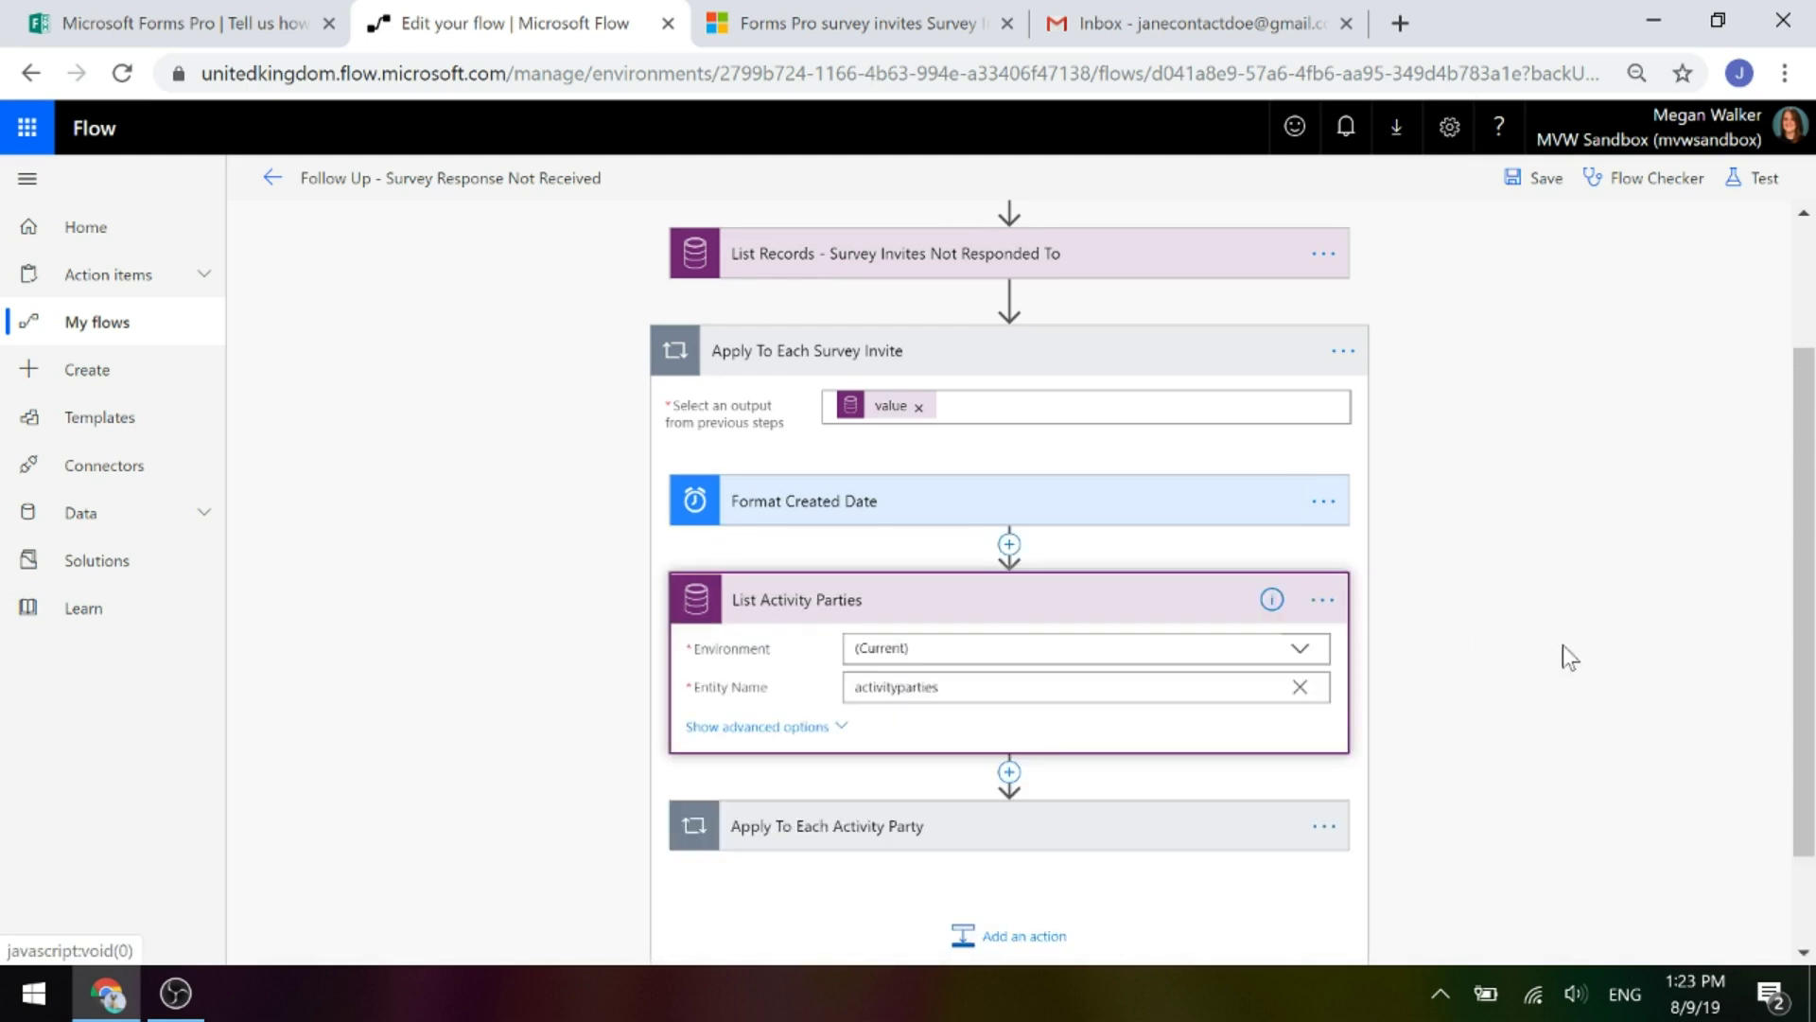
pyautogui.scroll(-2, 1562, 645)
pyautogui.click(828, 604)
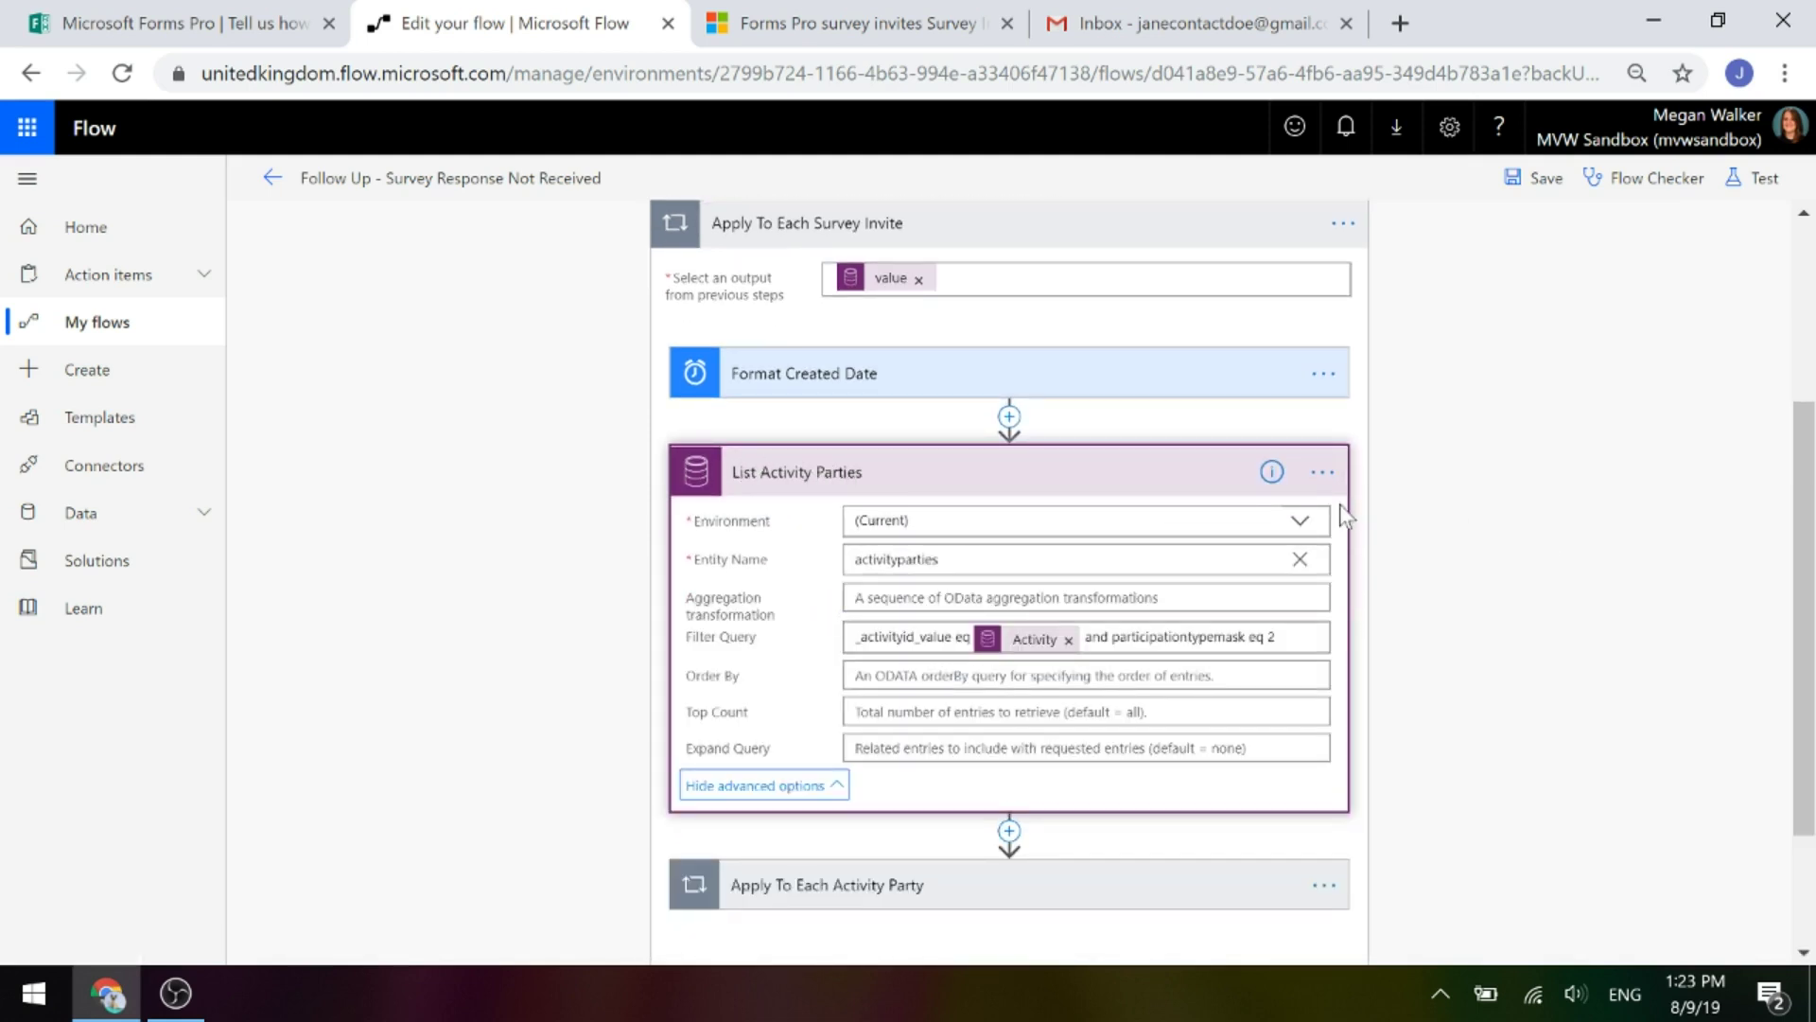
pyautogui.scroll(-4, 1344, 516)
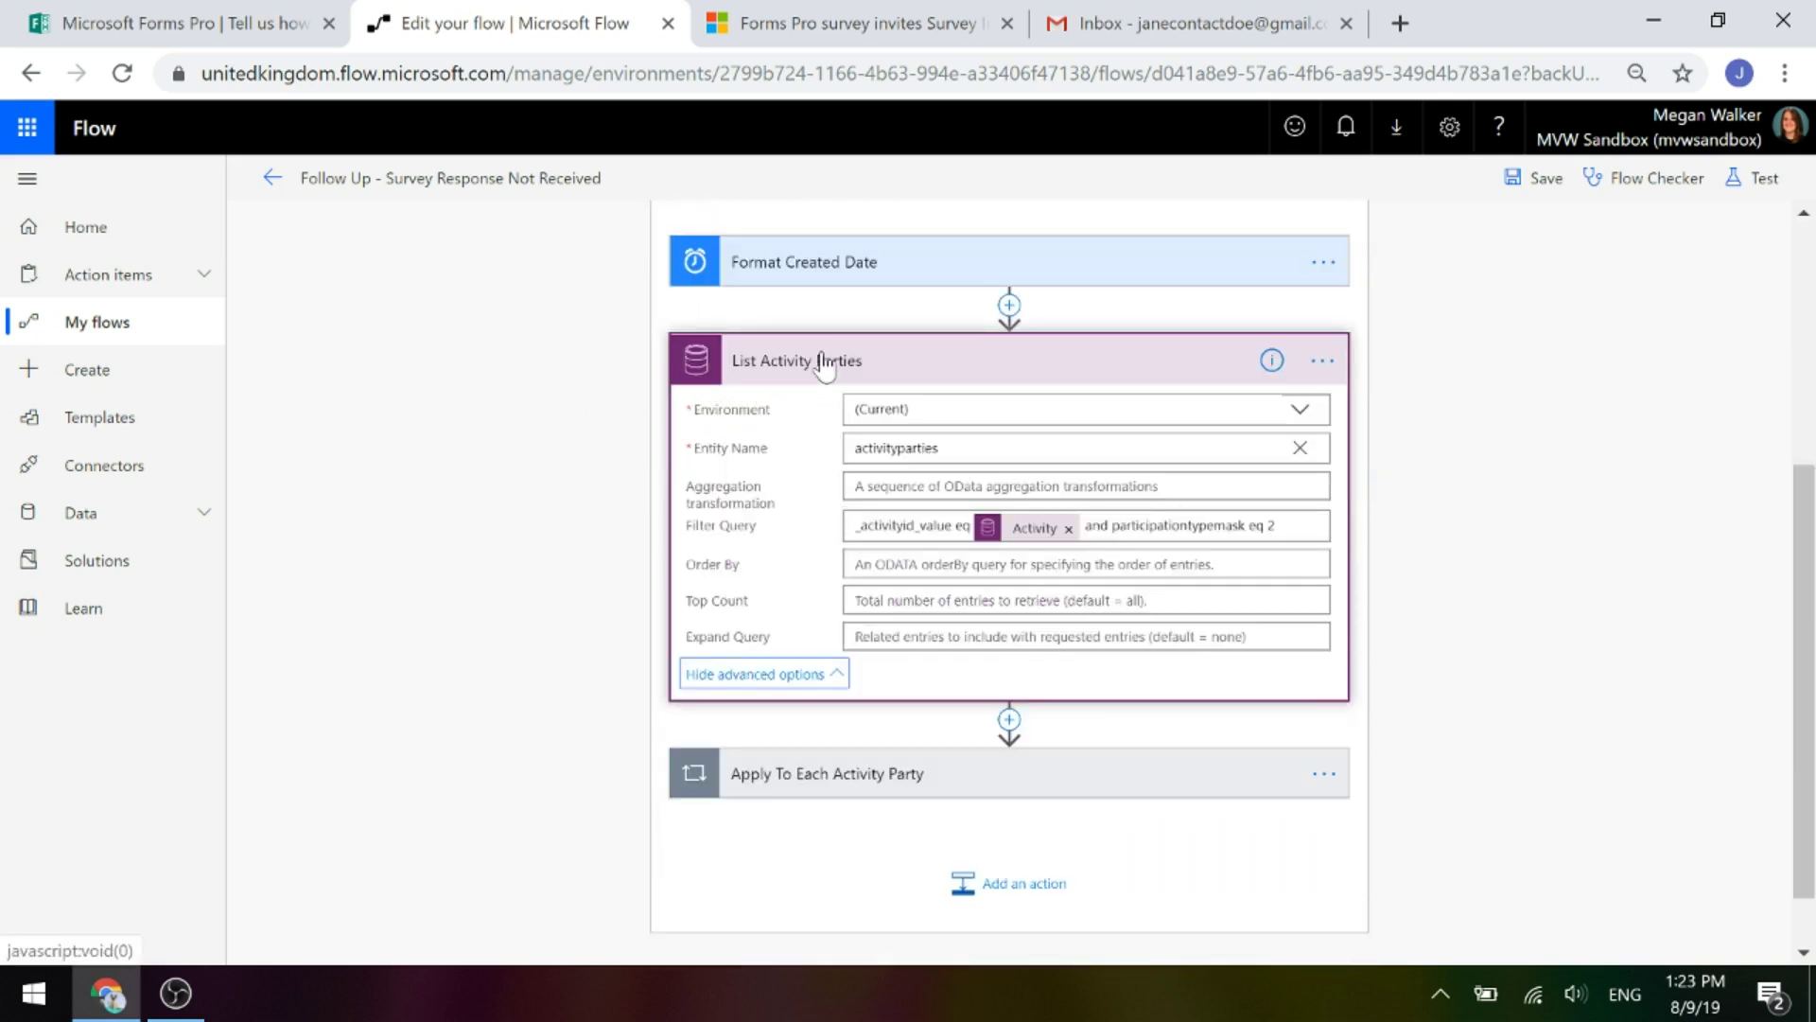
pyautogui.moveTo(848, 558)
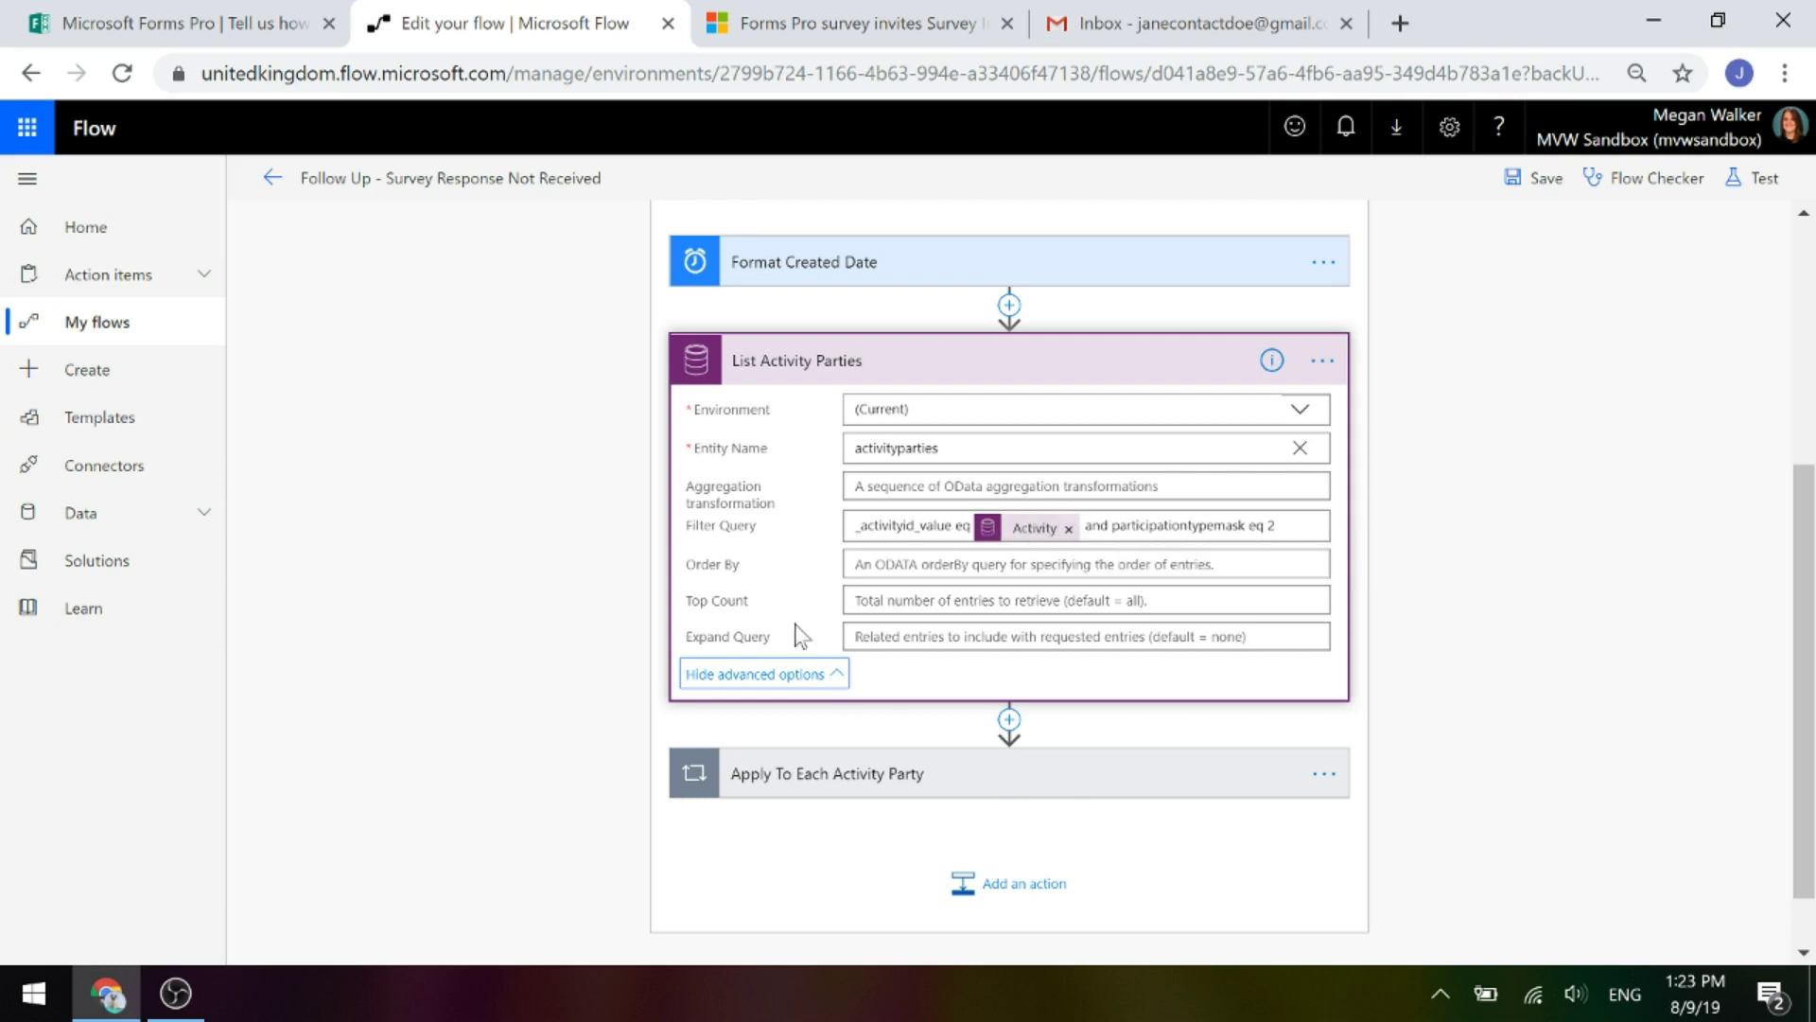
pyautogui.scroll(2, 836, 585)
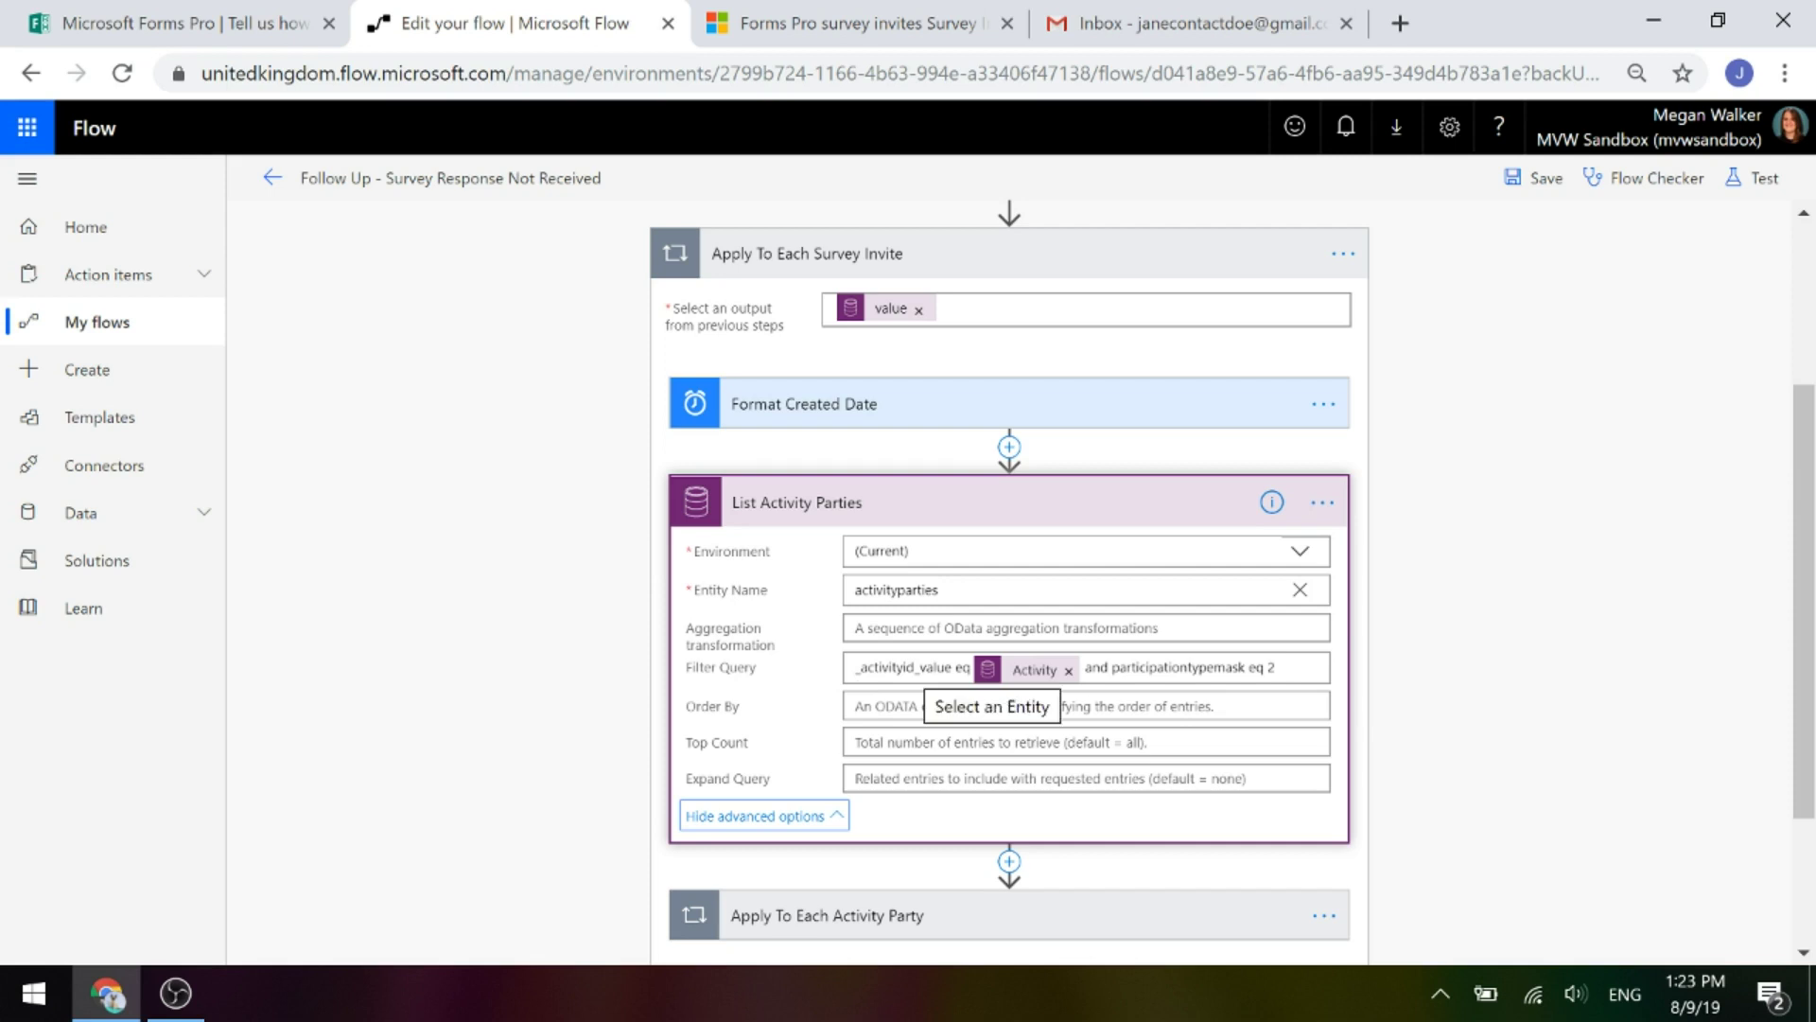
pyautogui.moveTo(995, 683)
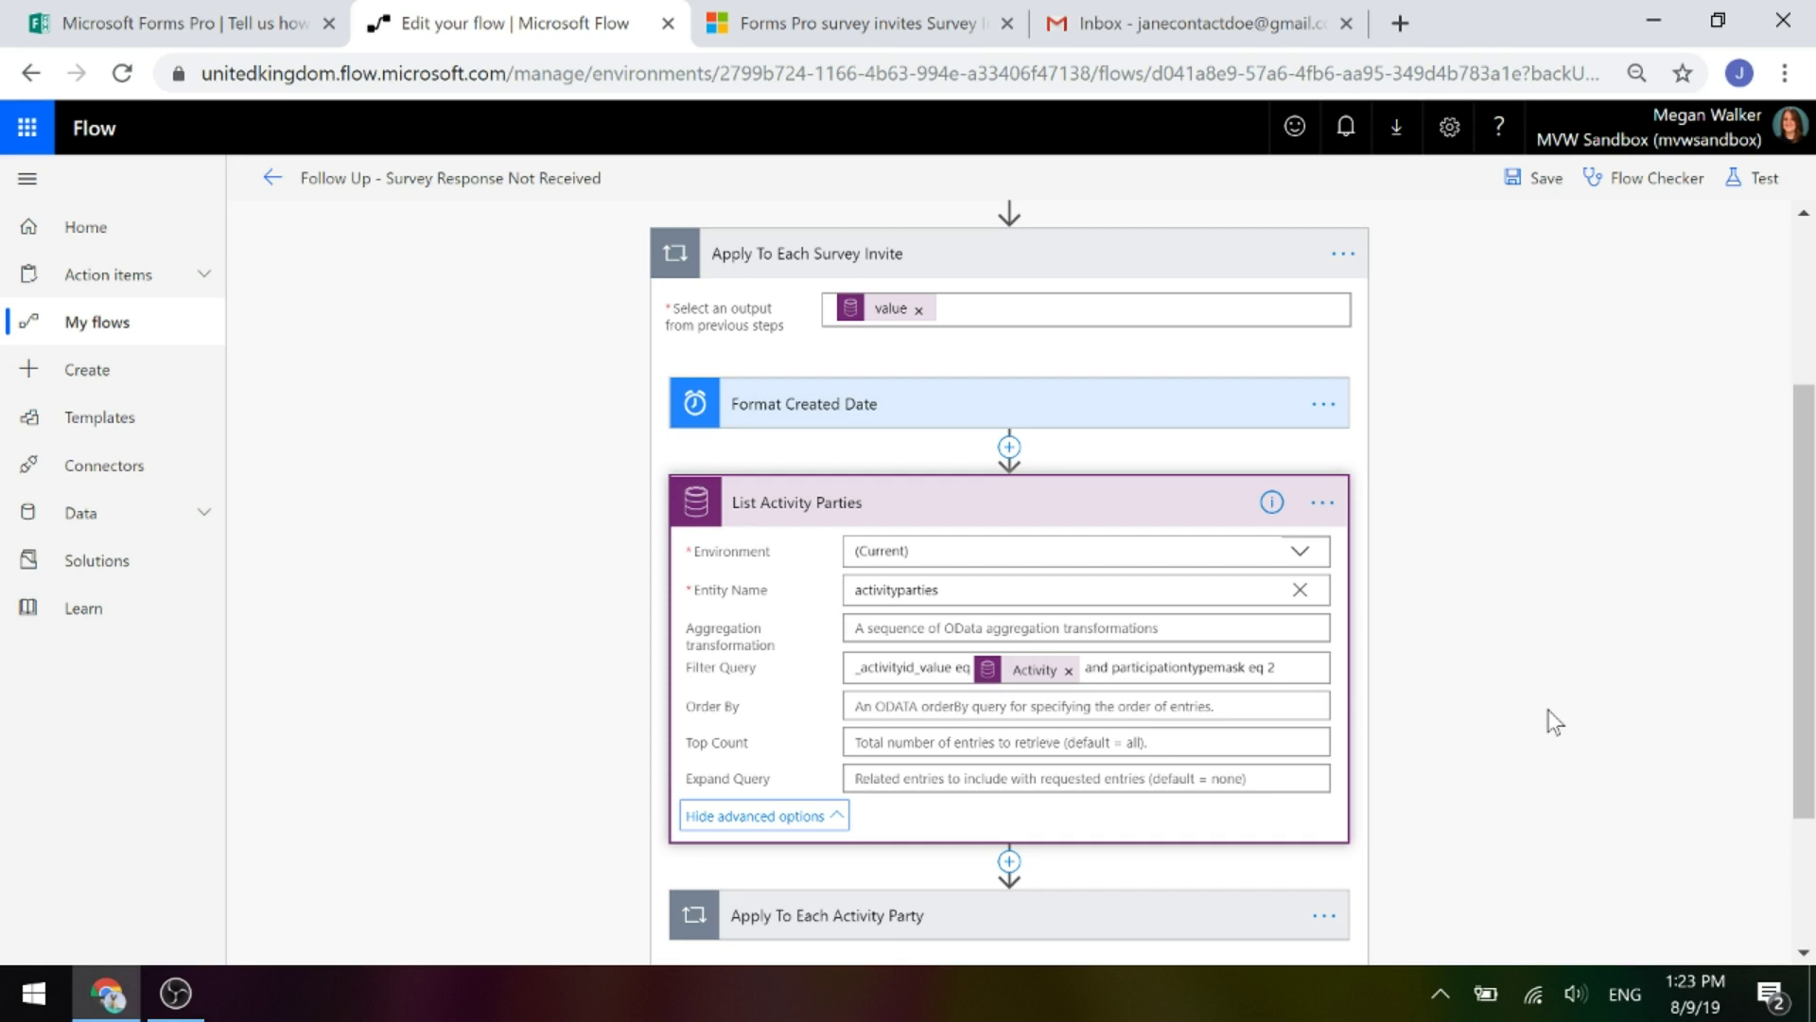
# - Review the Get Contact and Send Reminder Email actions inside the Apply To Each Activity Party loop
pyautogui.scroll(-2, 1514, 652)
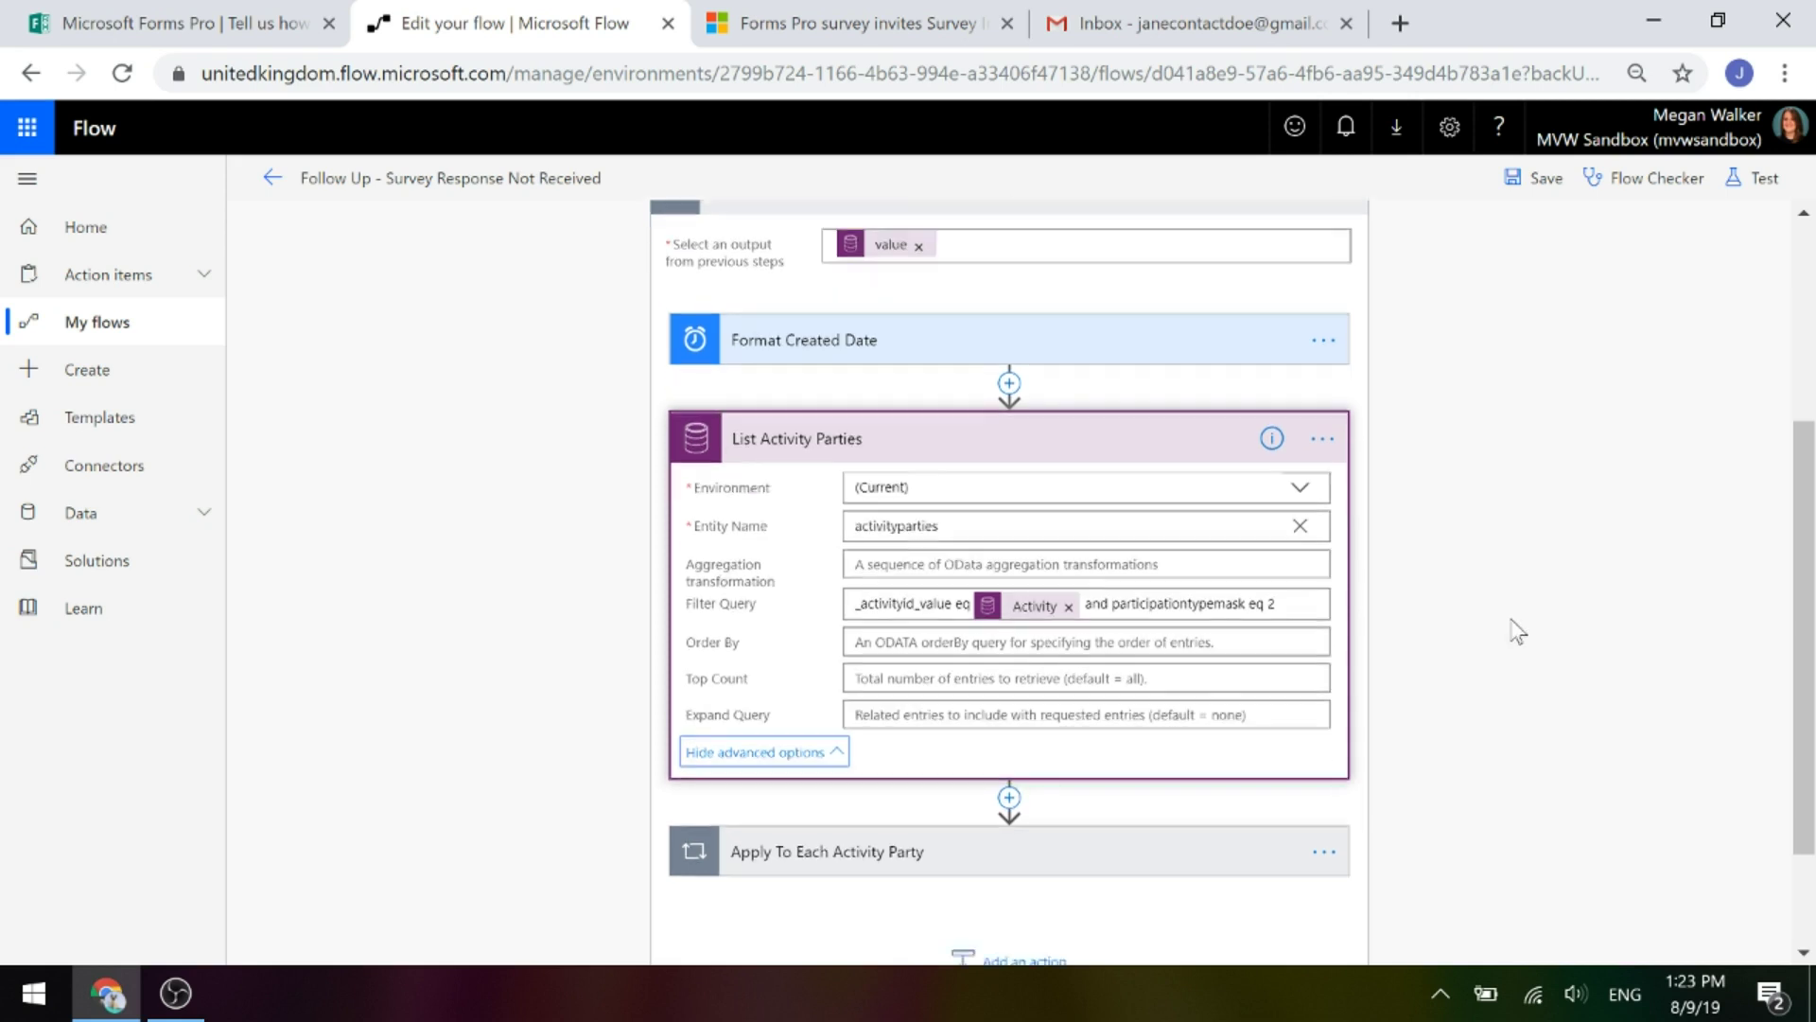
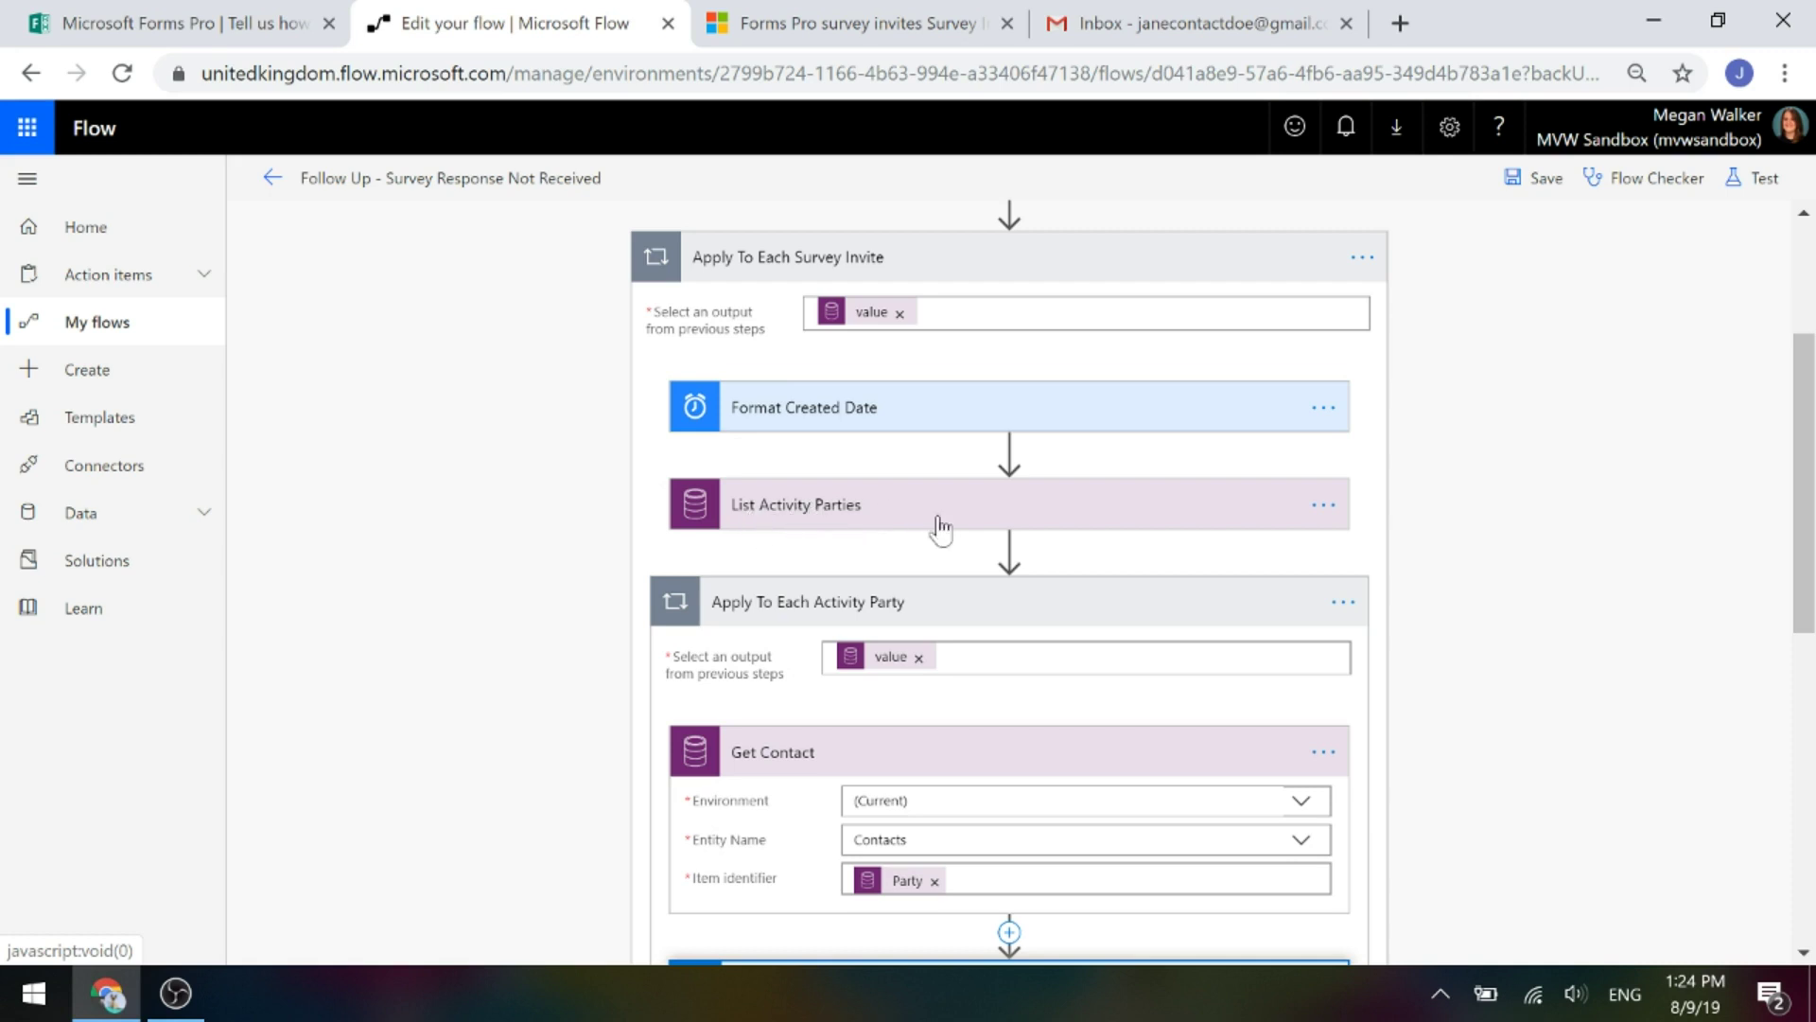
pyautogui.scroll(-3, 1573, 558)
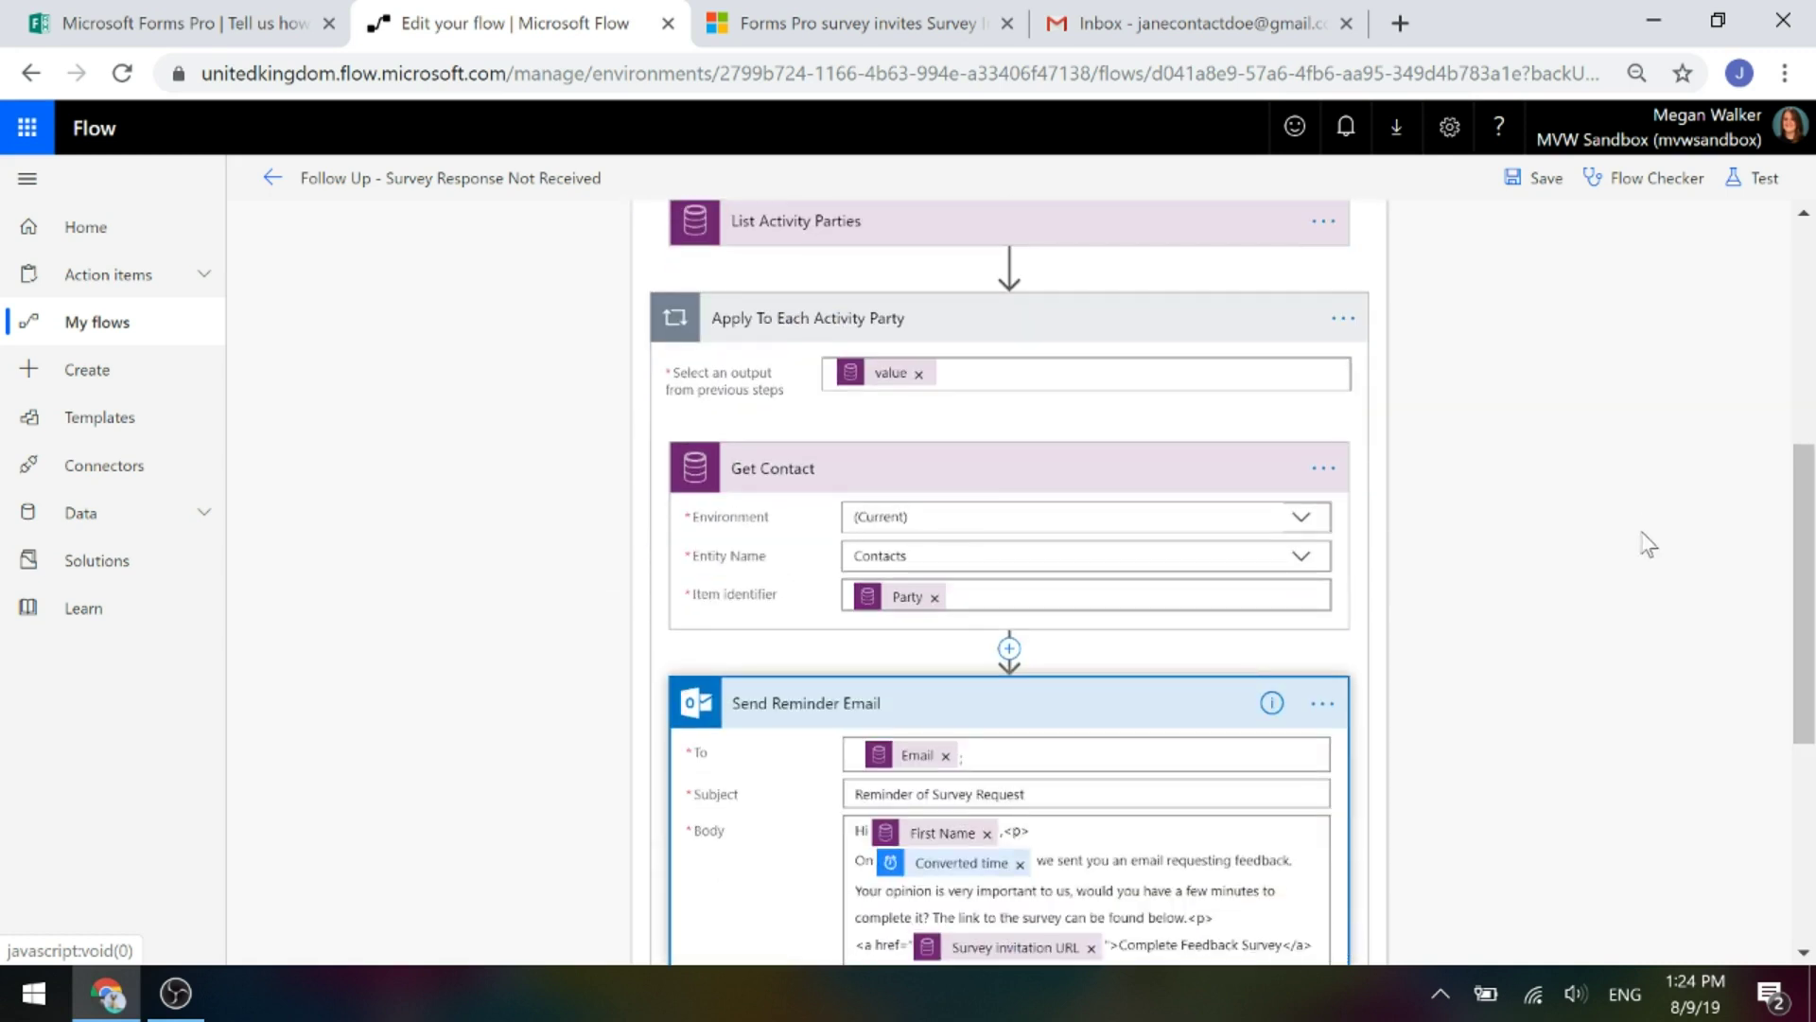
pyautogui.scroll(-3, 1643, 539)
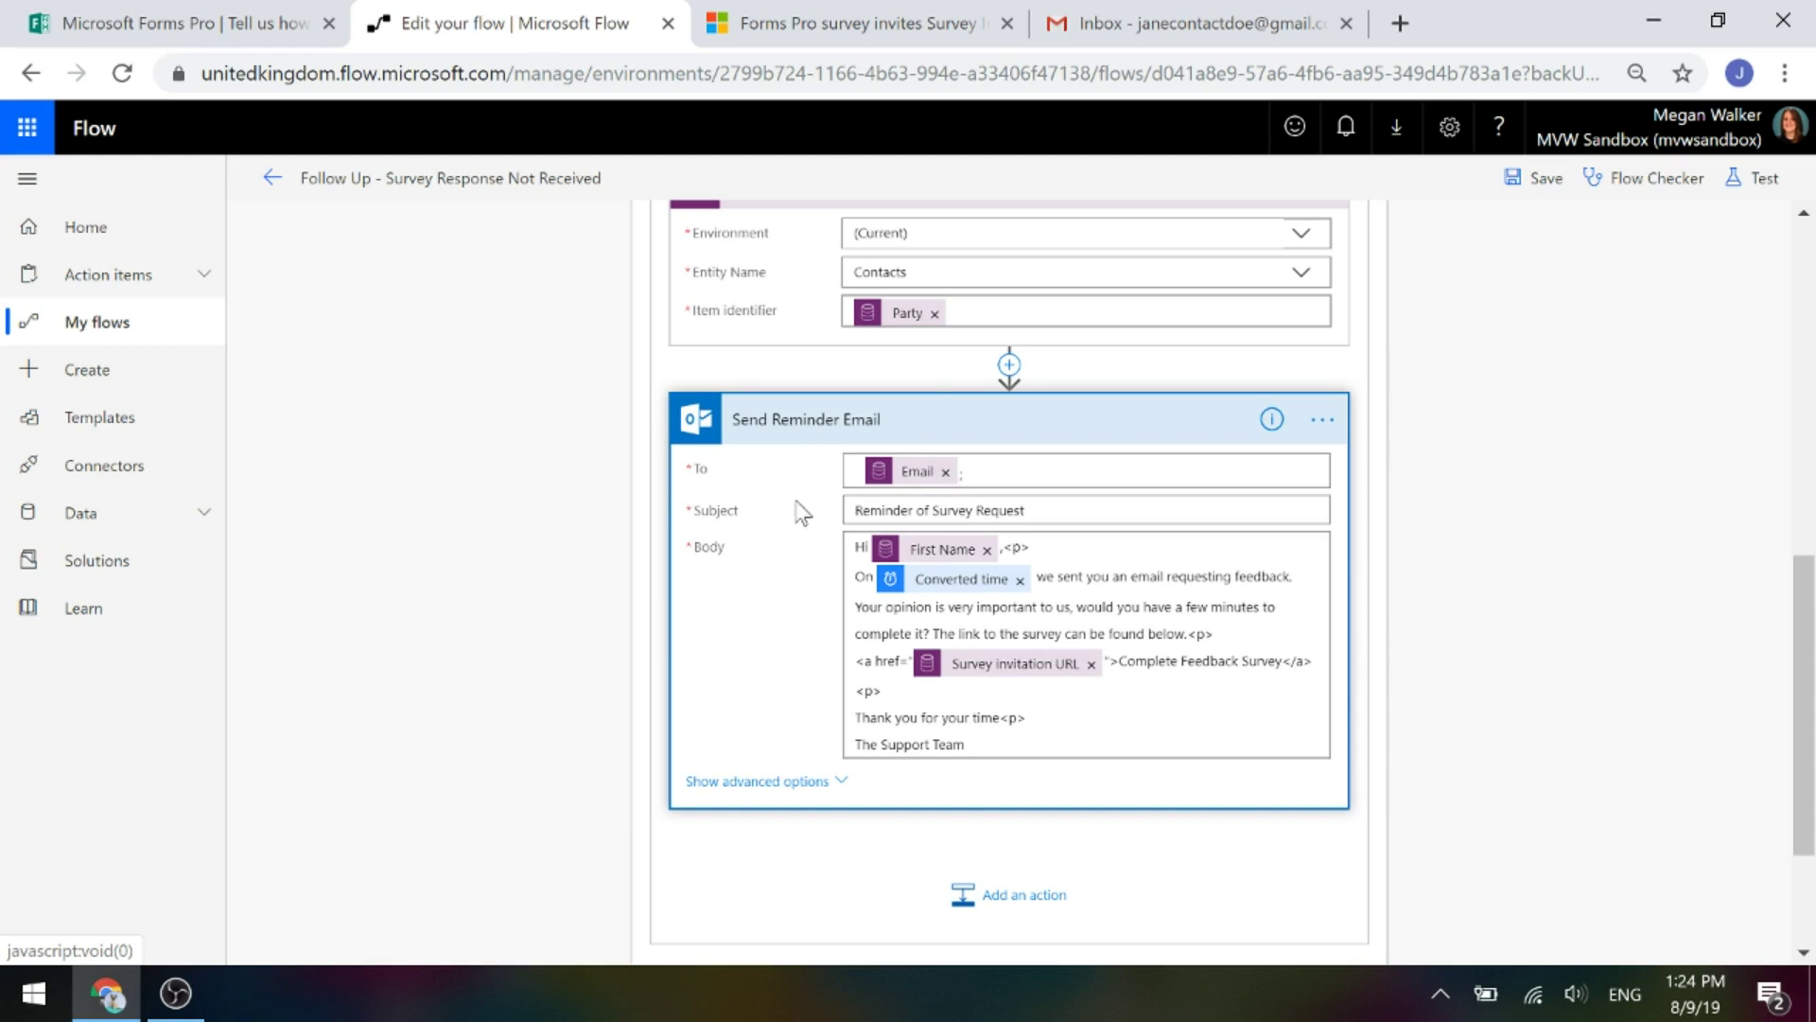
# - Review the recipient, first name, converted time and survey URL fields in Send Reminder Email, along with the preceding flow actions
pyautogui.moveTo(906, 483)
pyautogui.moveTo(918, 565)
pyautogui.moveTo(957, 594)
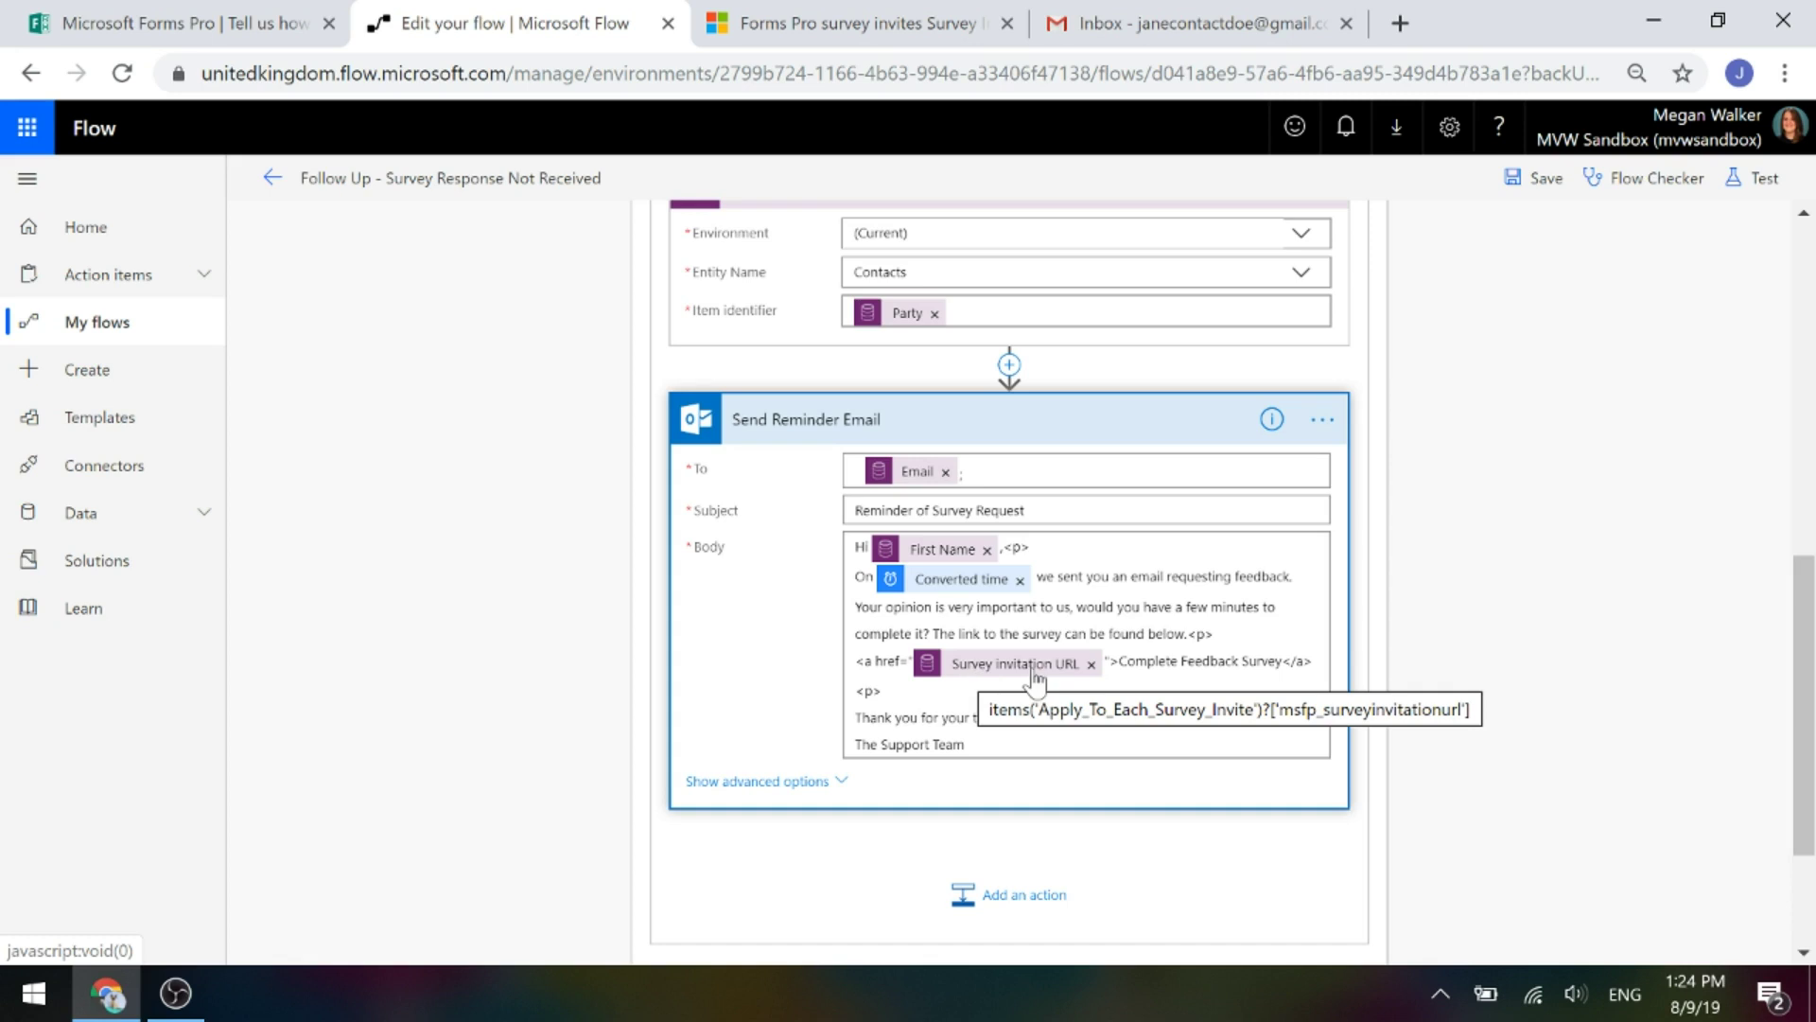
pyautogui.scroll(3, 1513, 634)
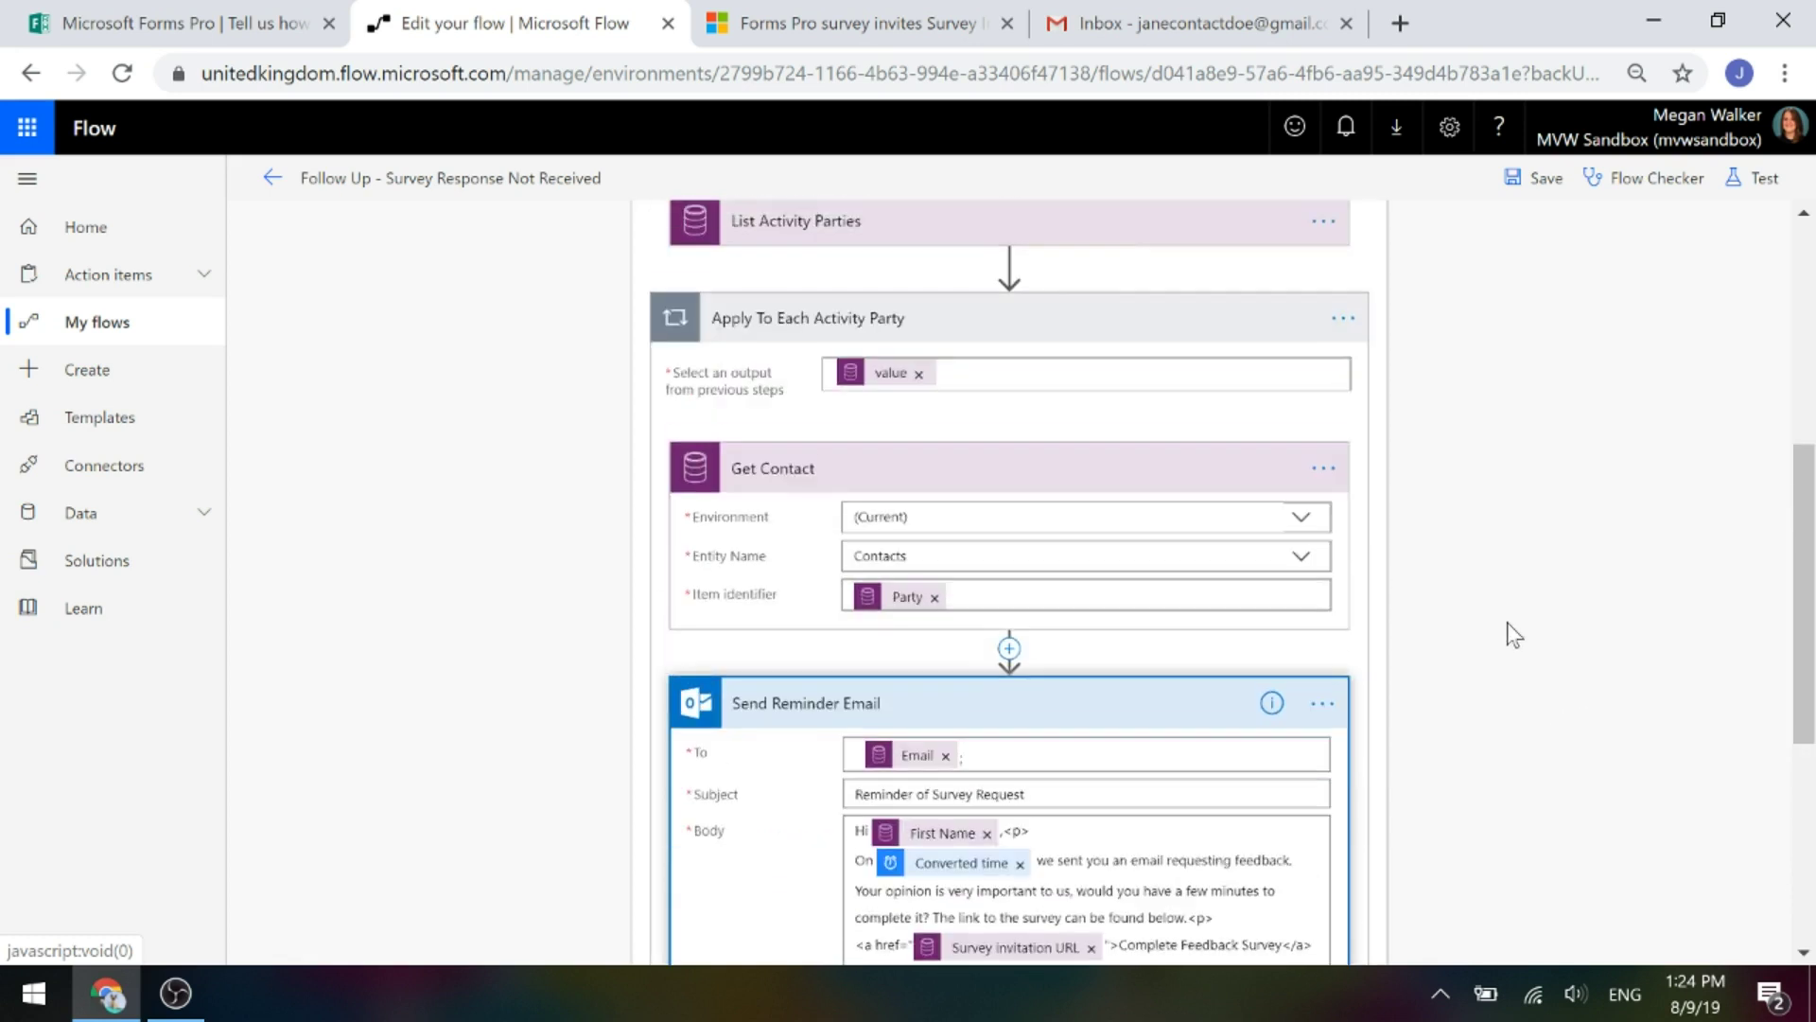
pyautogui.scroll(3, 1514, 634)
pyautogui.scroll(2, 1524, 568)
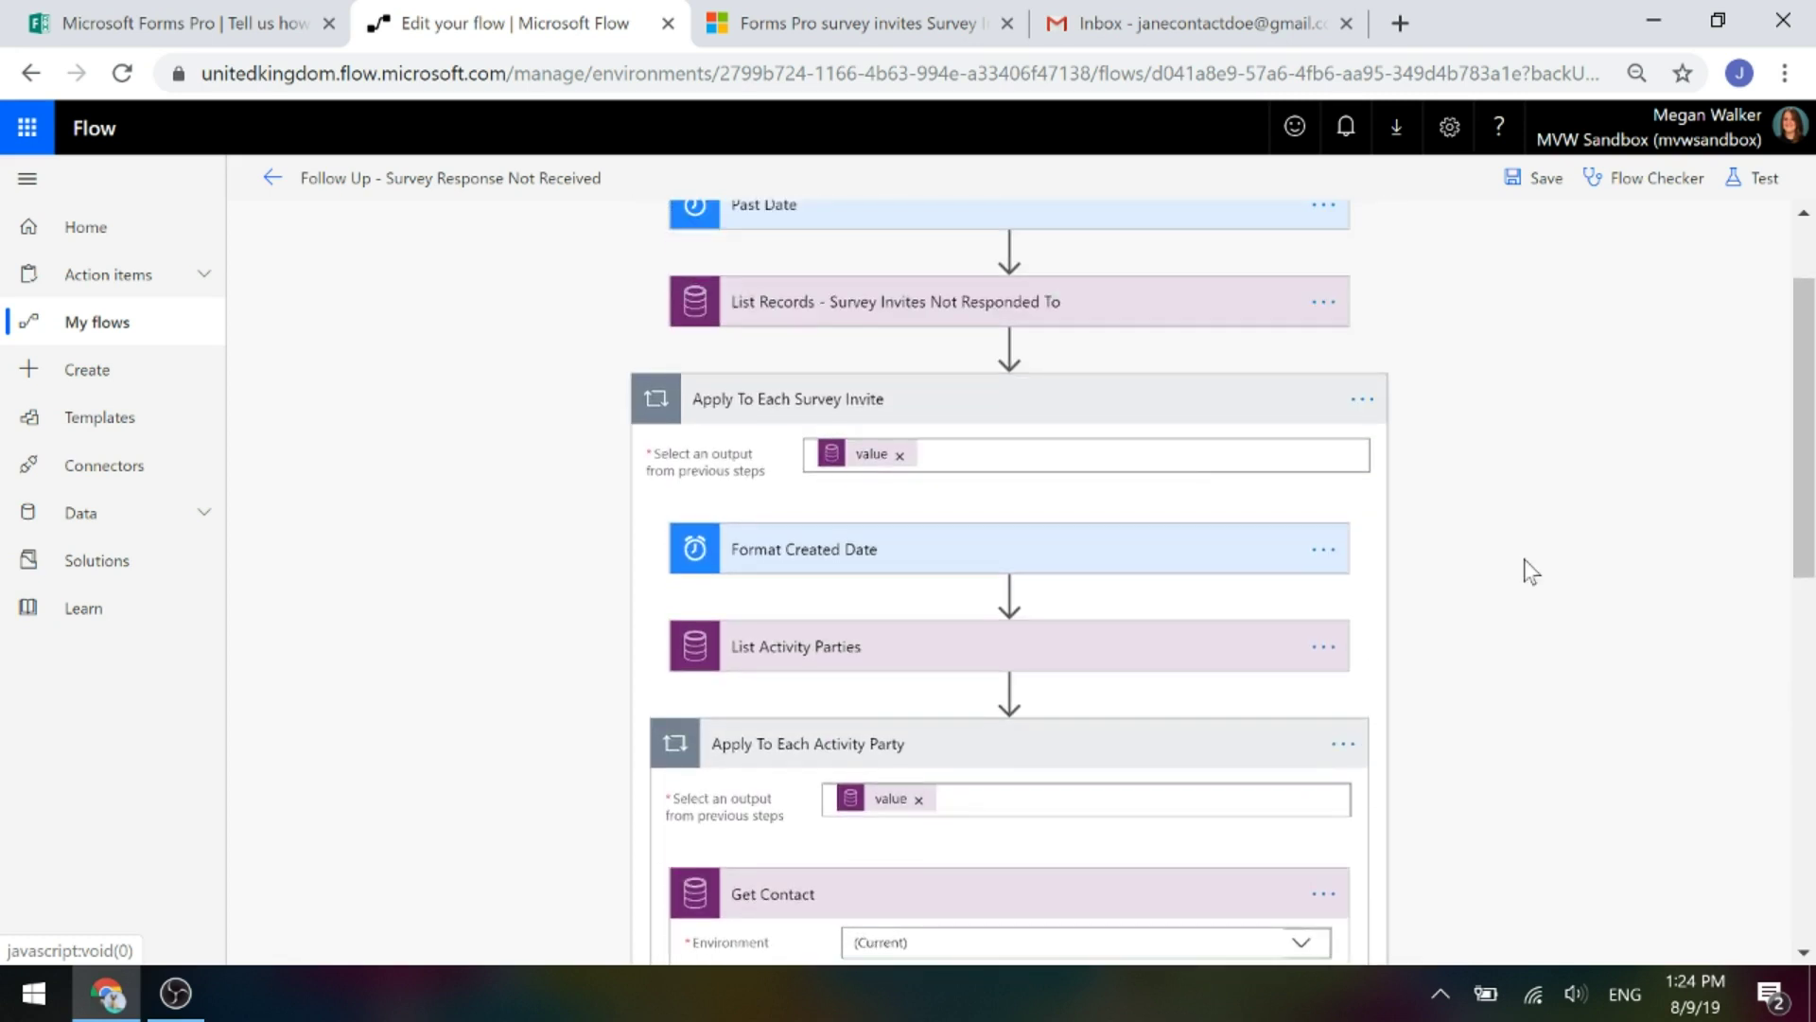
pyautogui.scroll(2, 1527, 567)
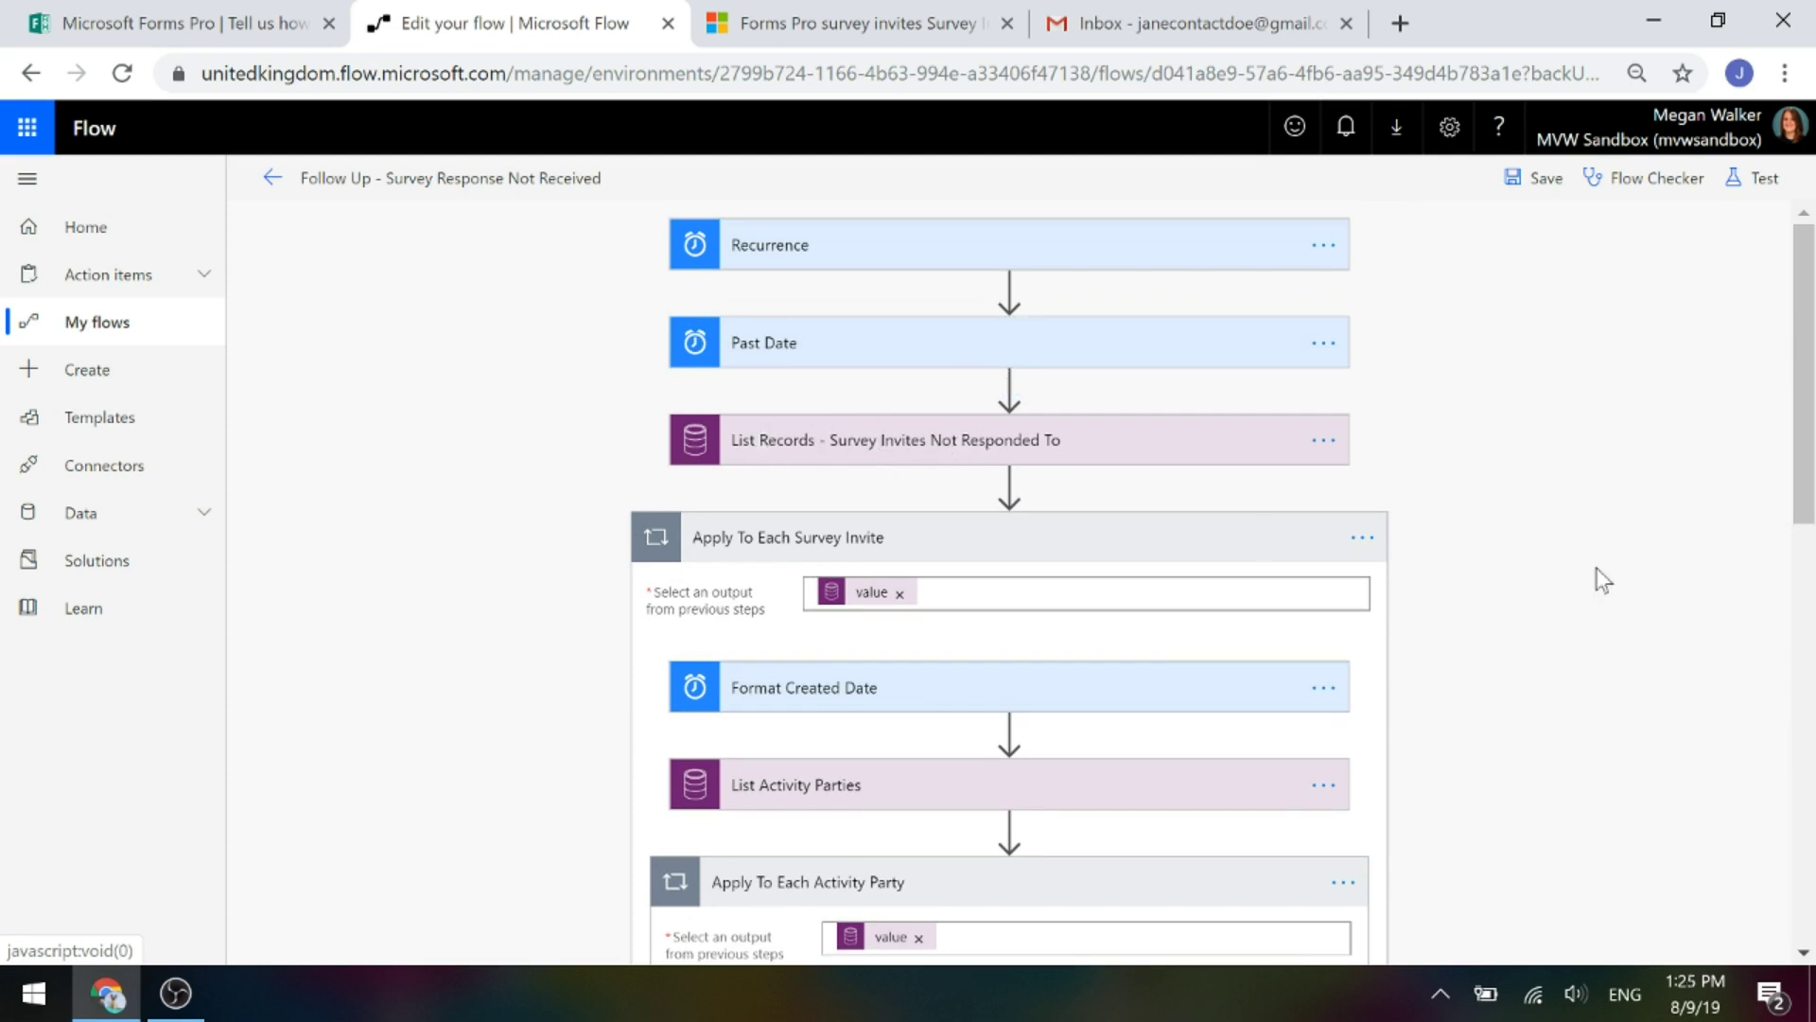
# - Examine the Survey invitation URL link and its "Complete Feedback Survey" text in the Send Reminder Email body
pyautogui.scroll(-10, 1584, 554)
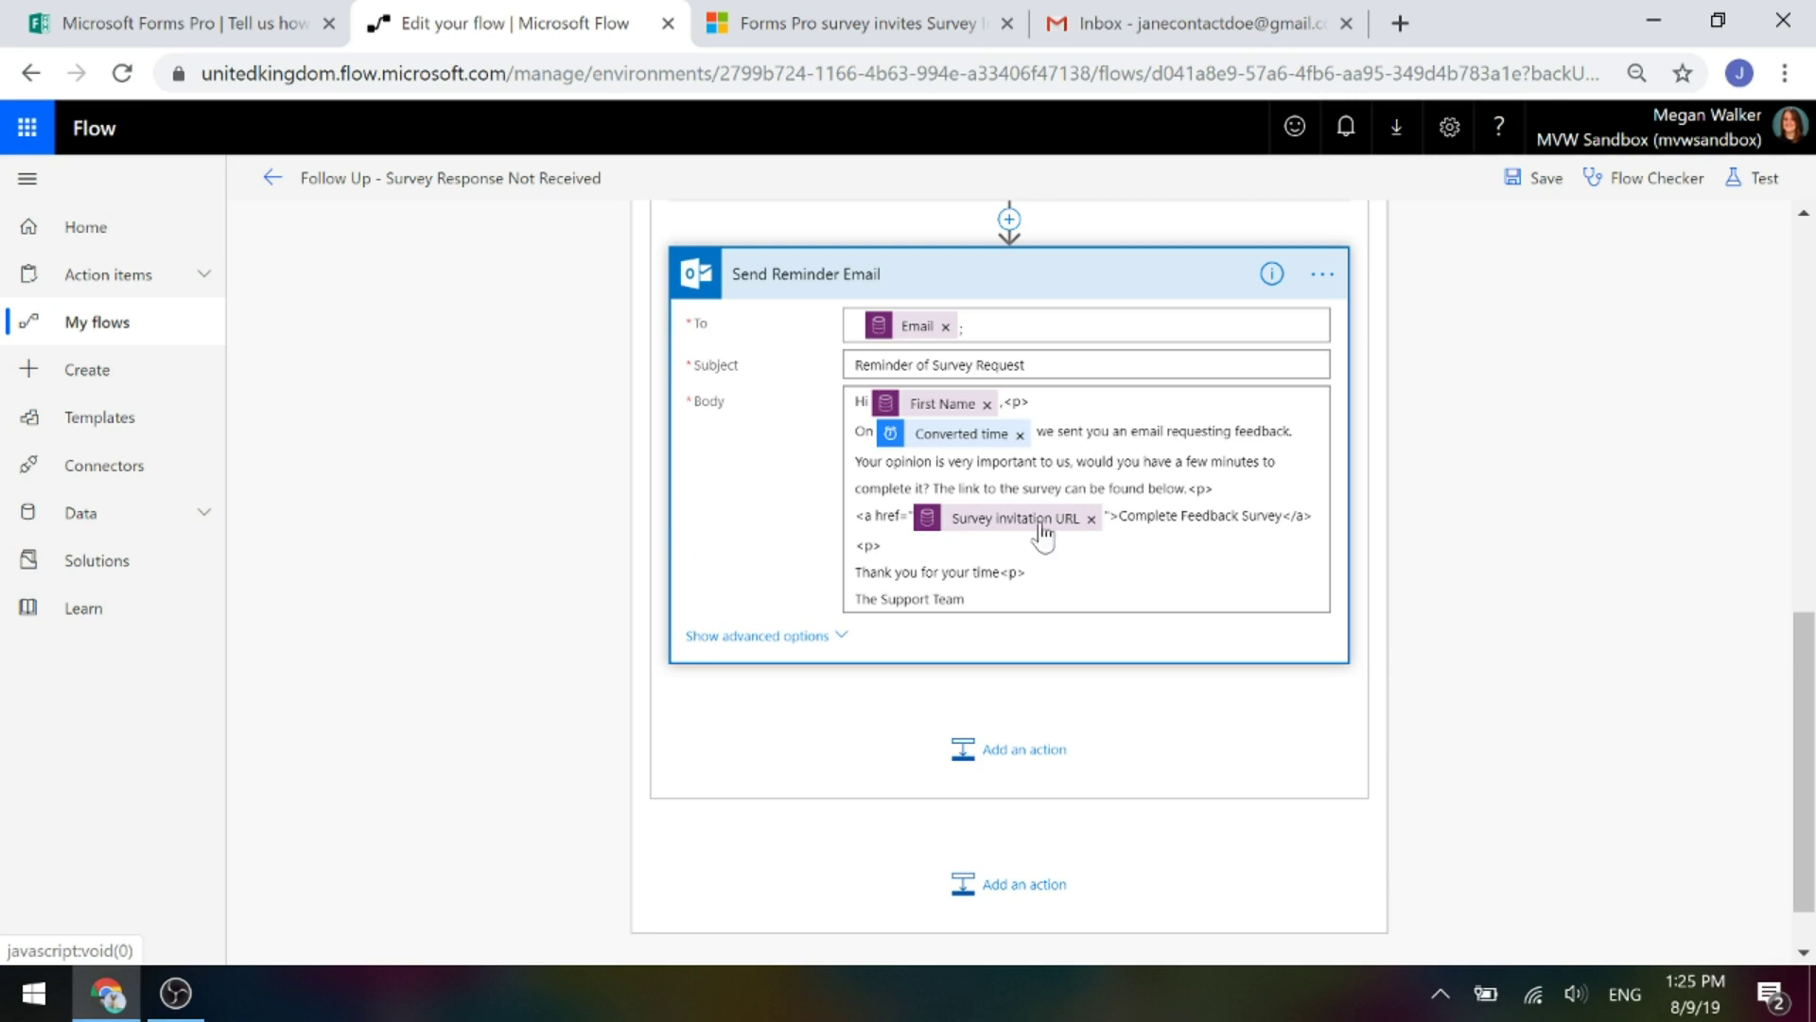
pyautogui.moveTo(1045, 526)
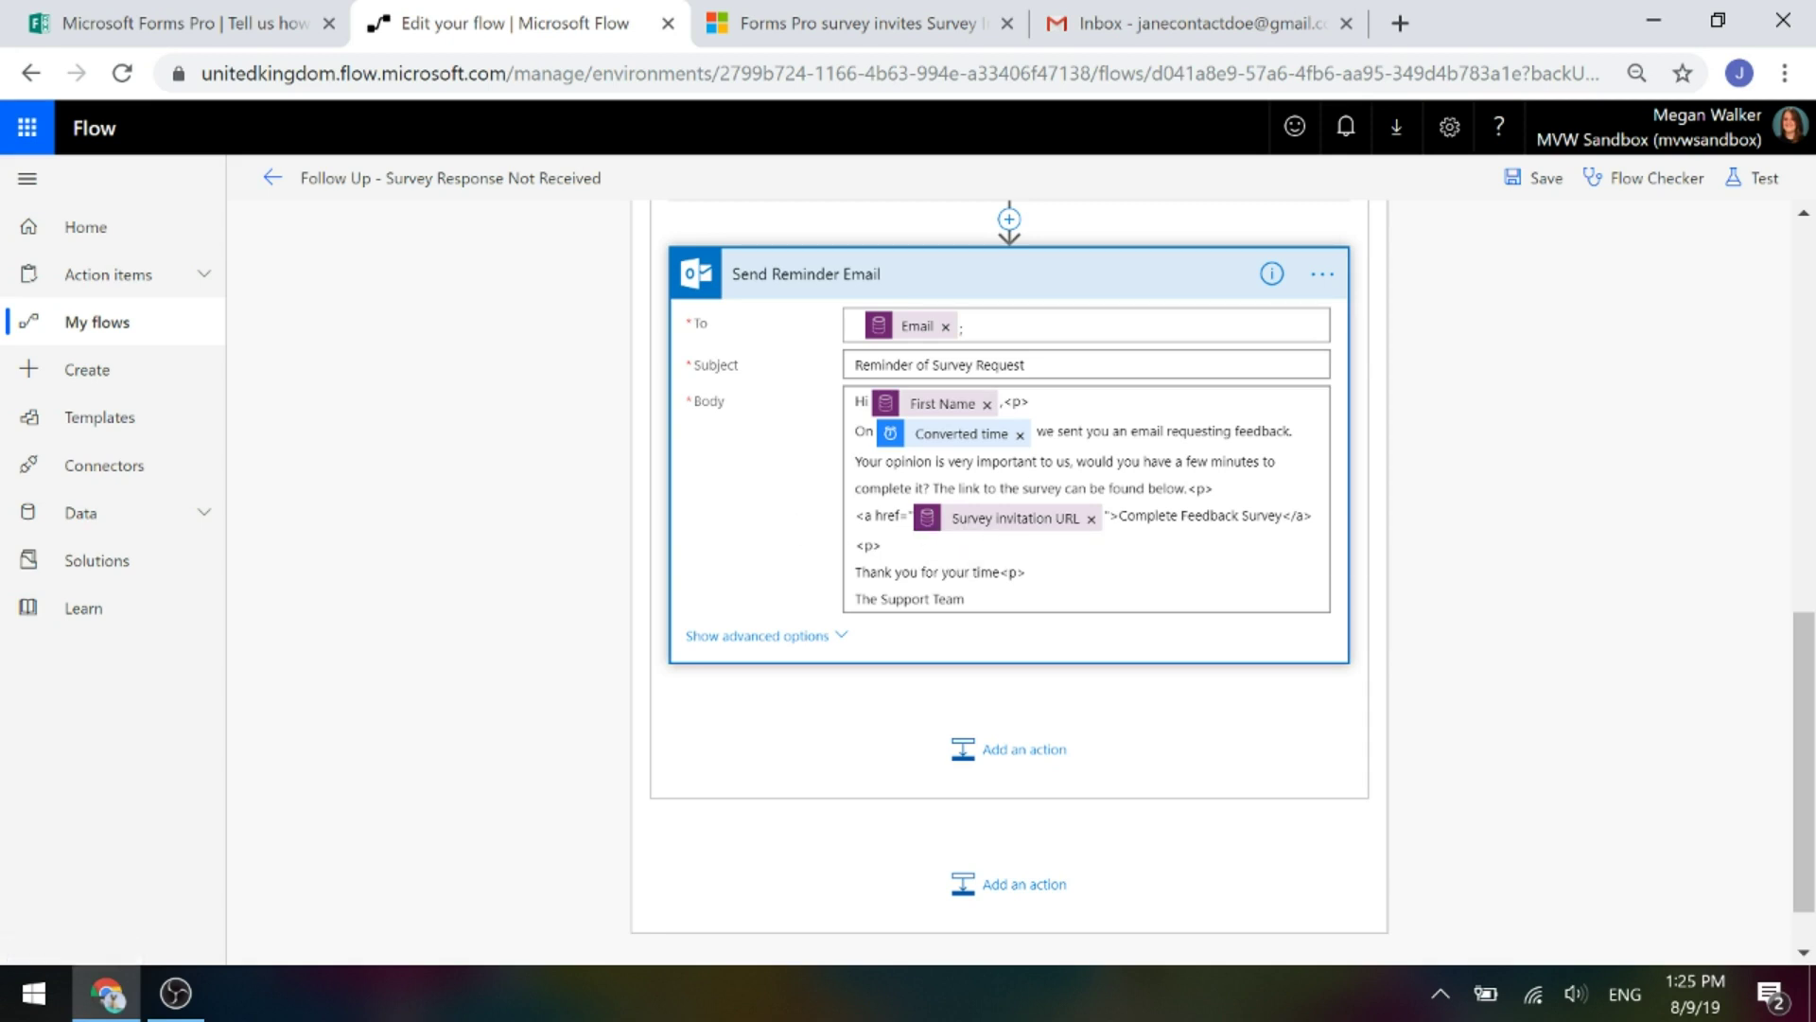
pyautogui.moveTo(1120, 516); pyautogui.dragTo(1282, 516)
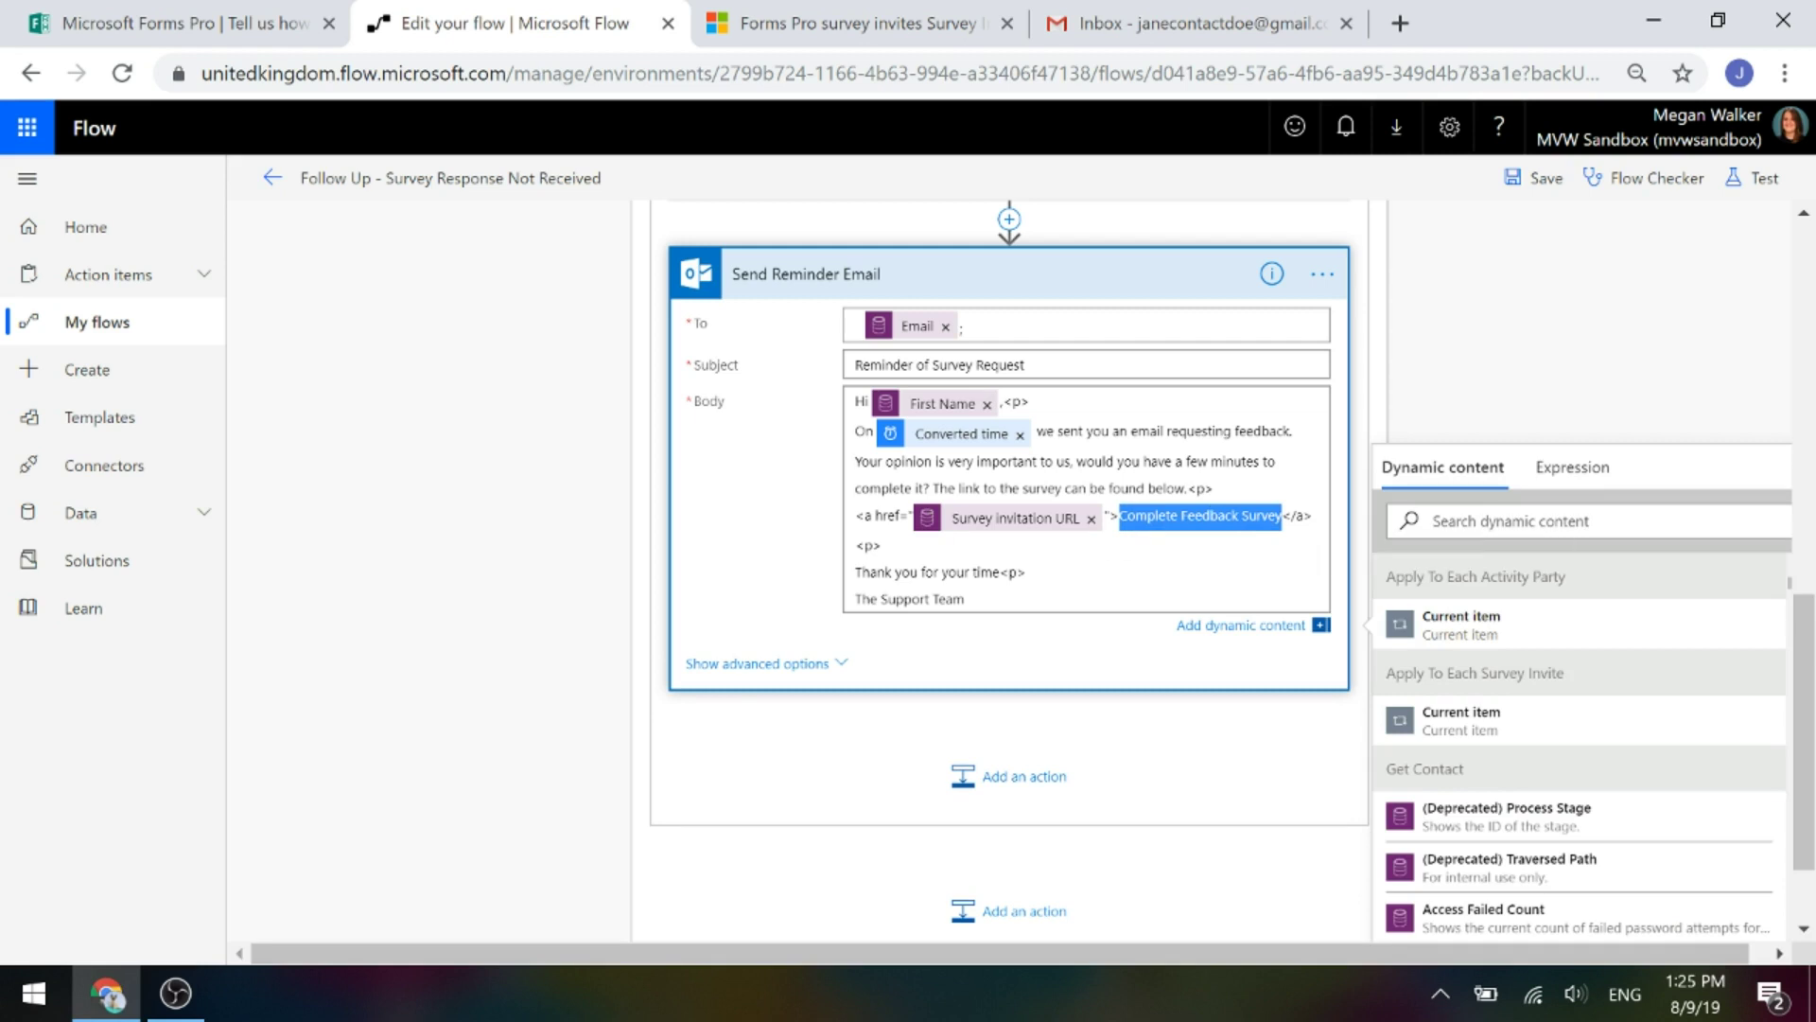
pyautogui.scroll(-1, 404, 653)
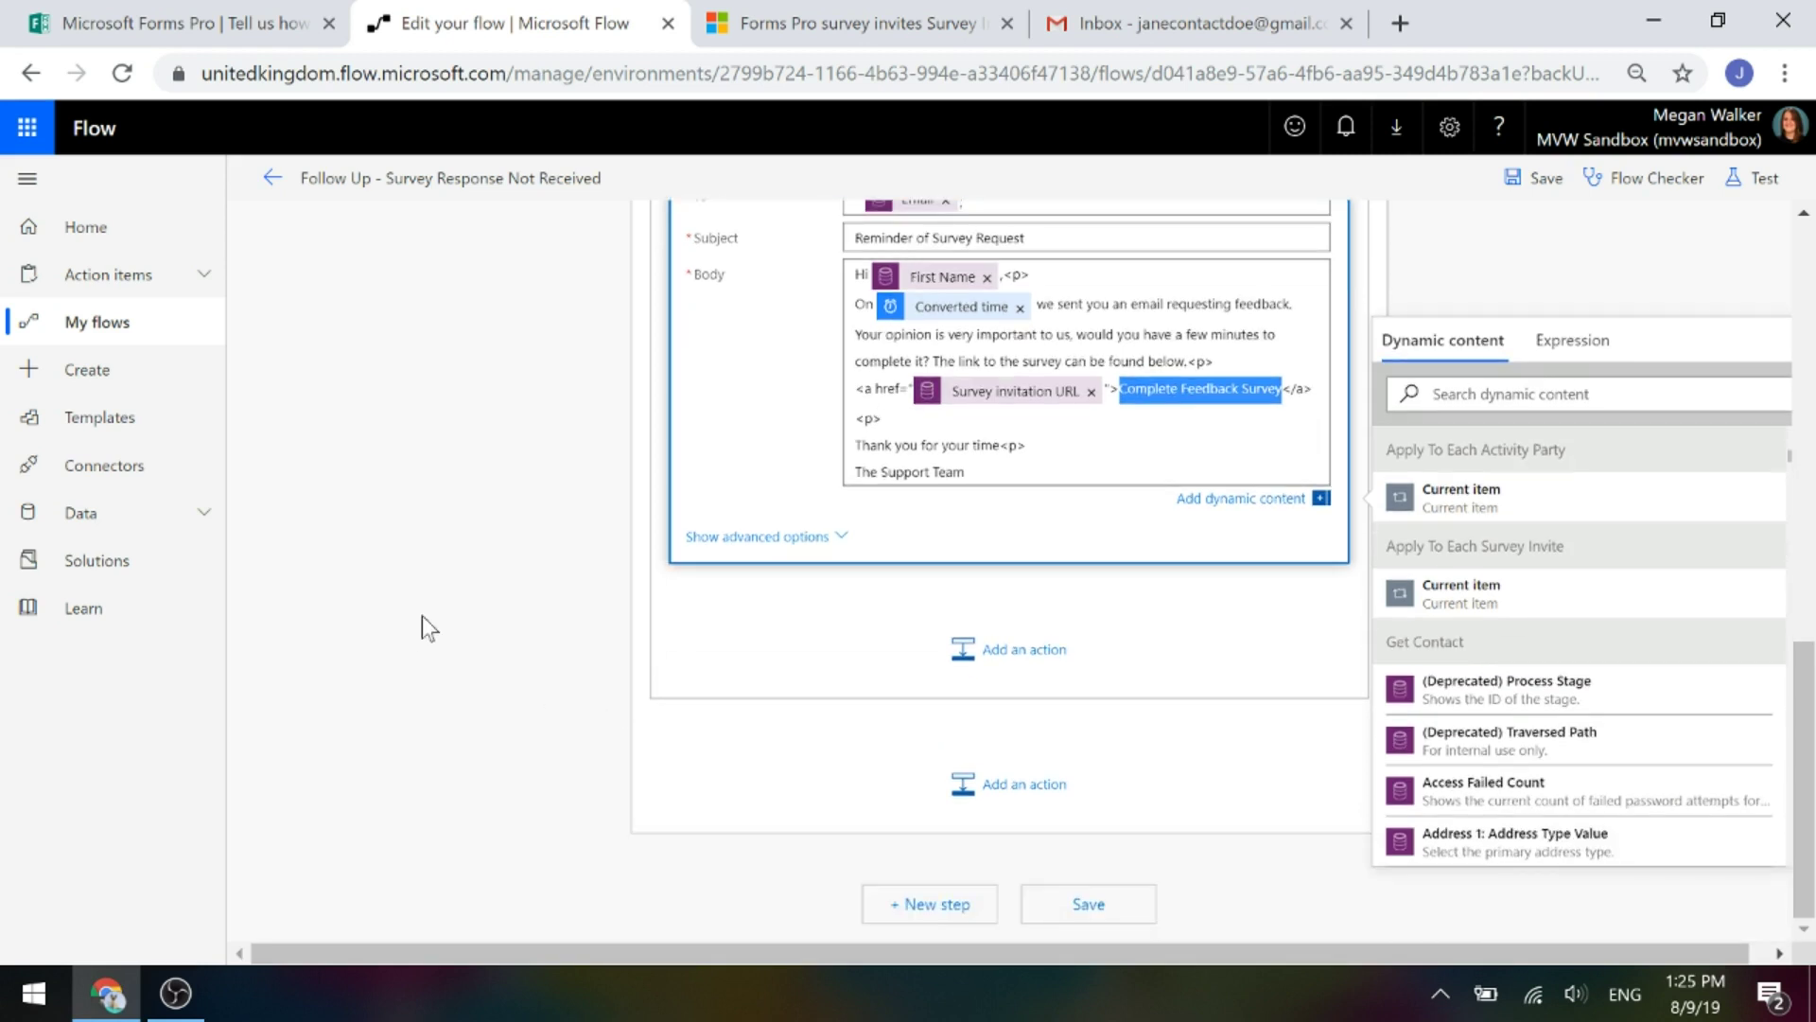
# - Run a manual test of the Follow Up - Survey Response Not Received flow and open its run details
pyautogui.scroll(3, 573, 553)
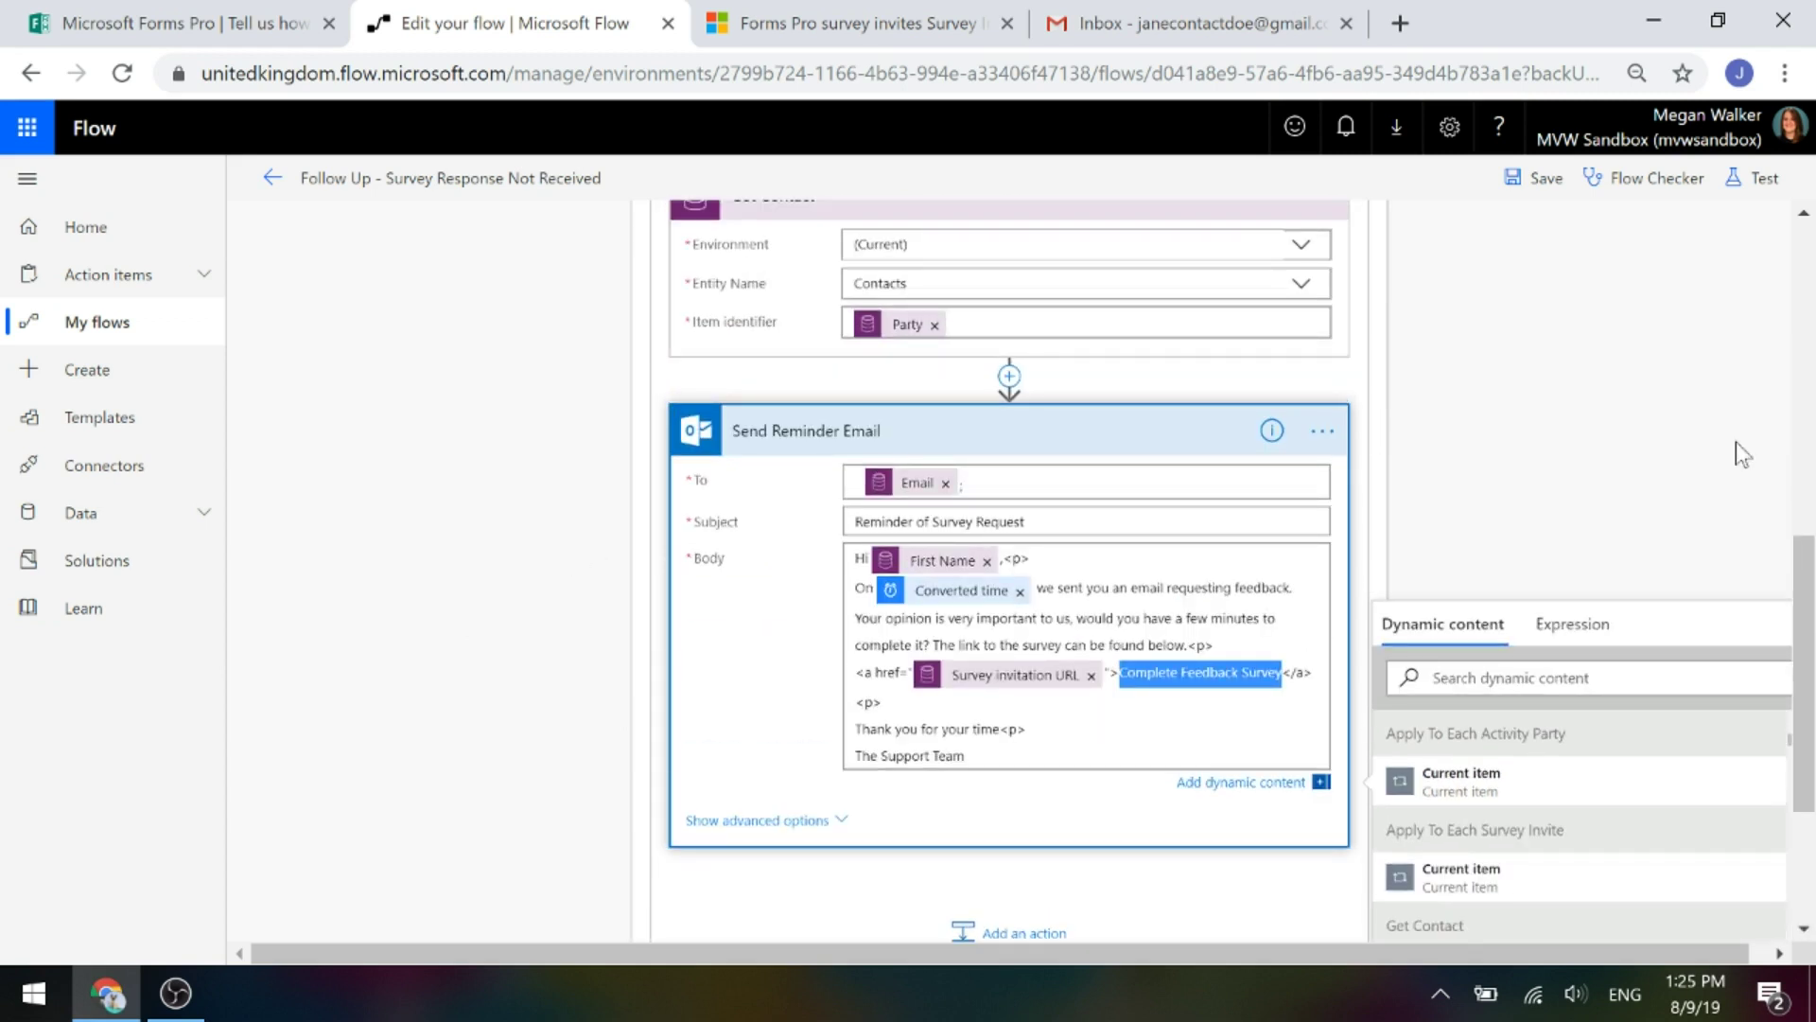
pyautogui.scroll(8, 1735, 441)
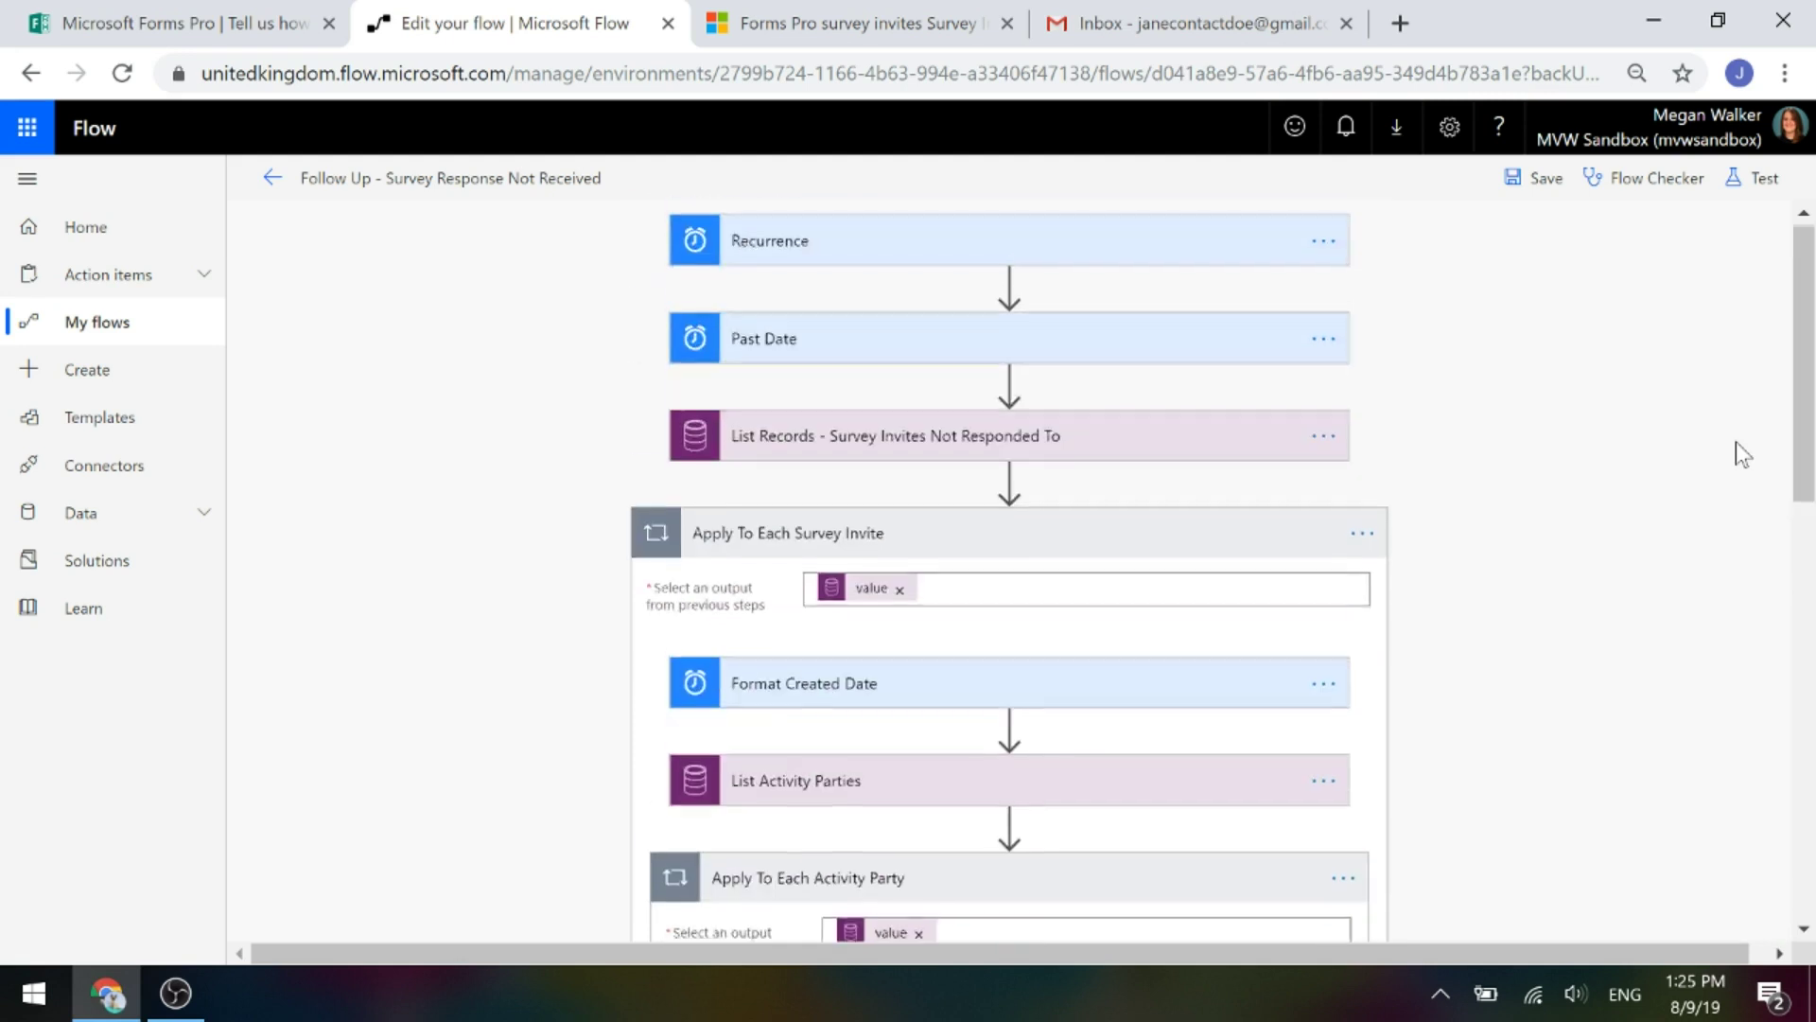
pyautogui.click(1753, 178)
pyautogui.click(1530, 331)
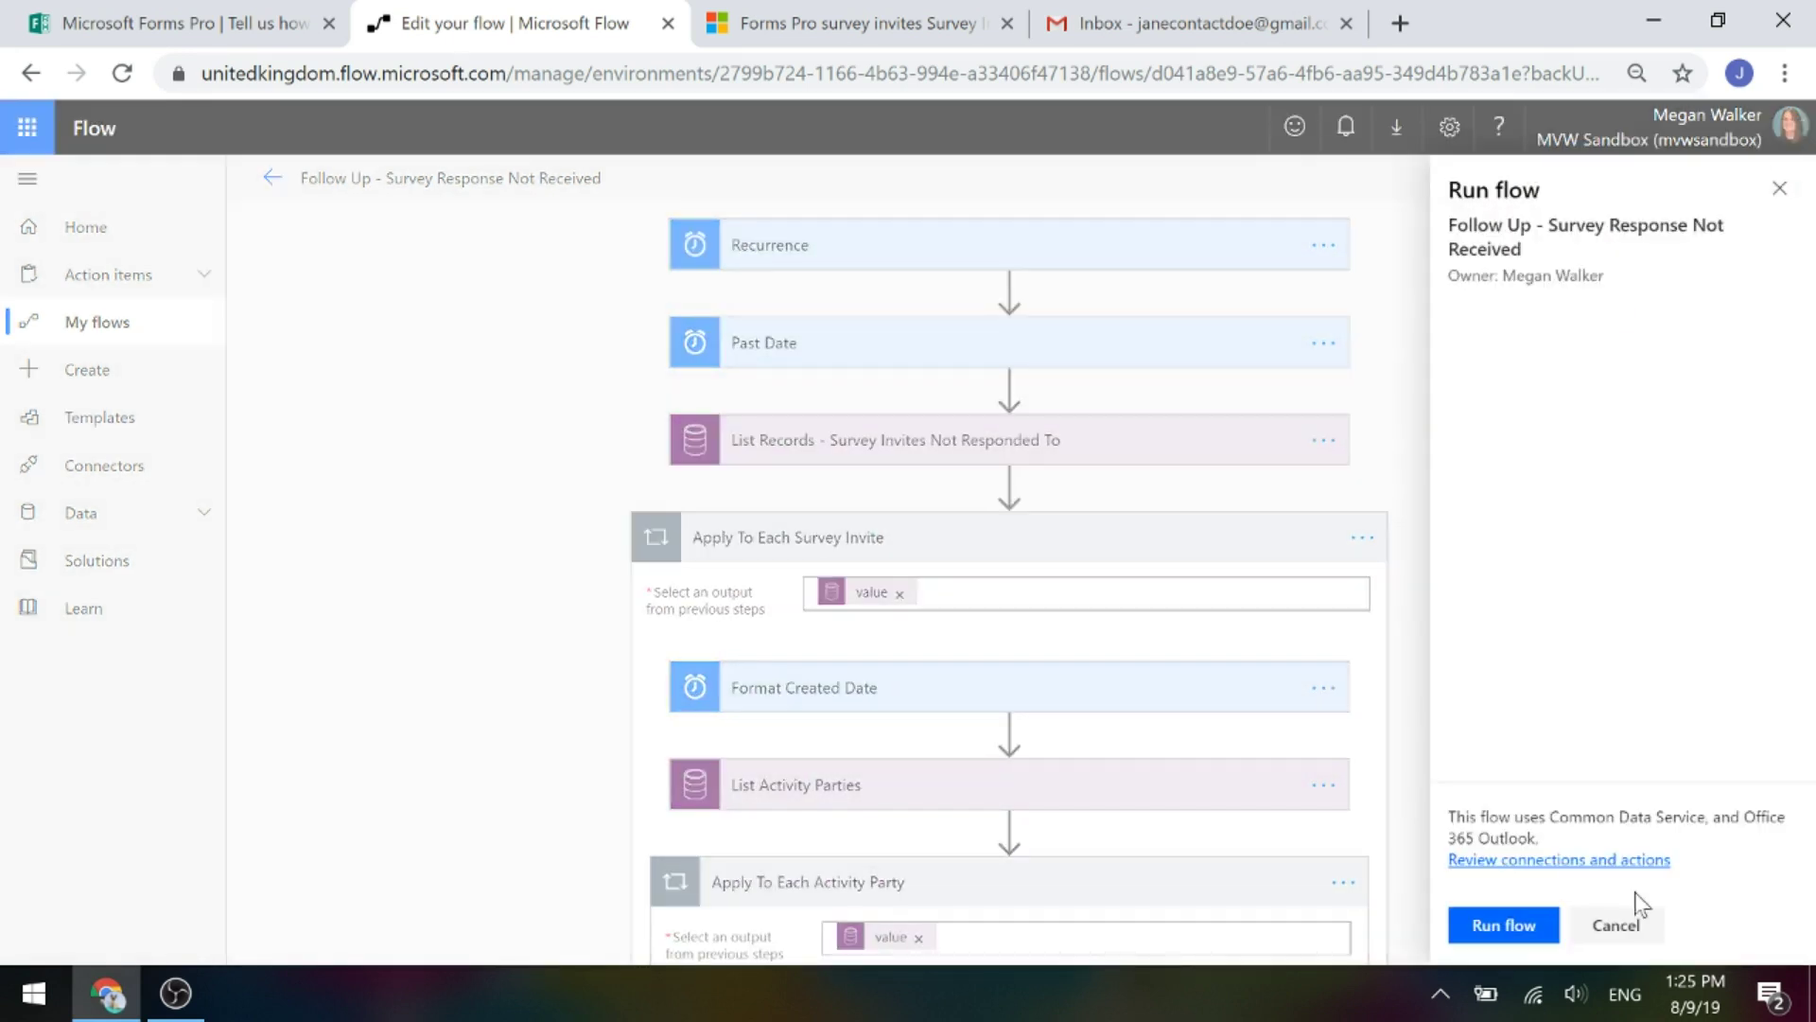
pyautogui.click(1500, 924)
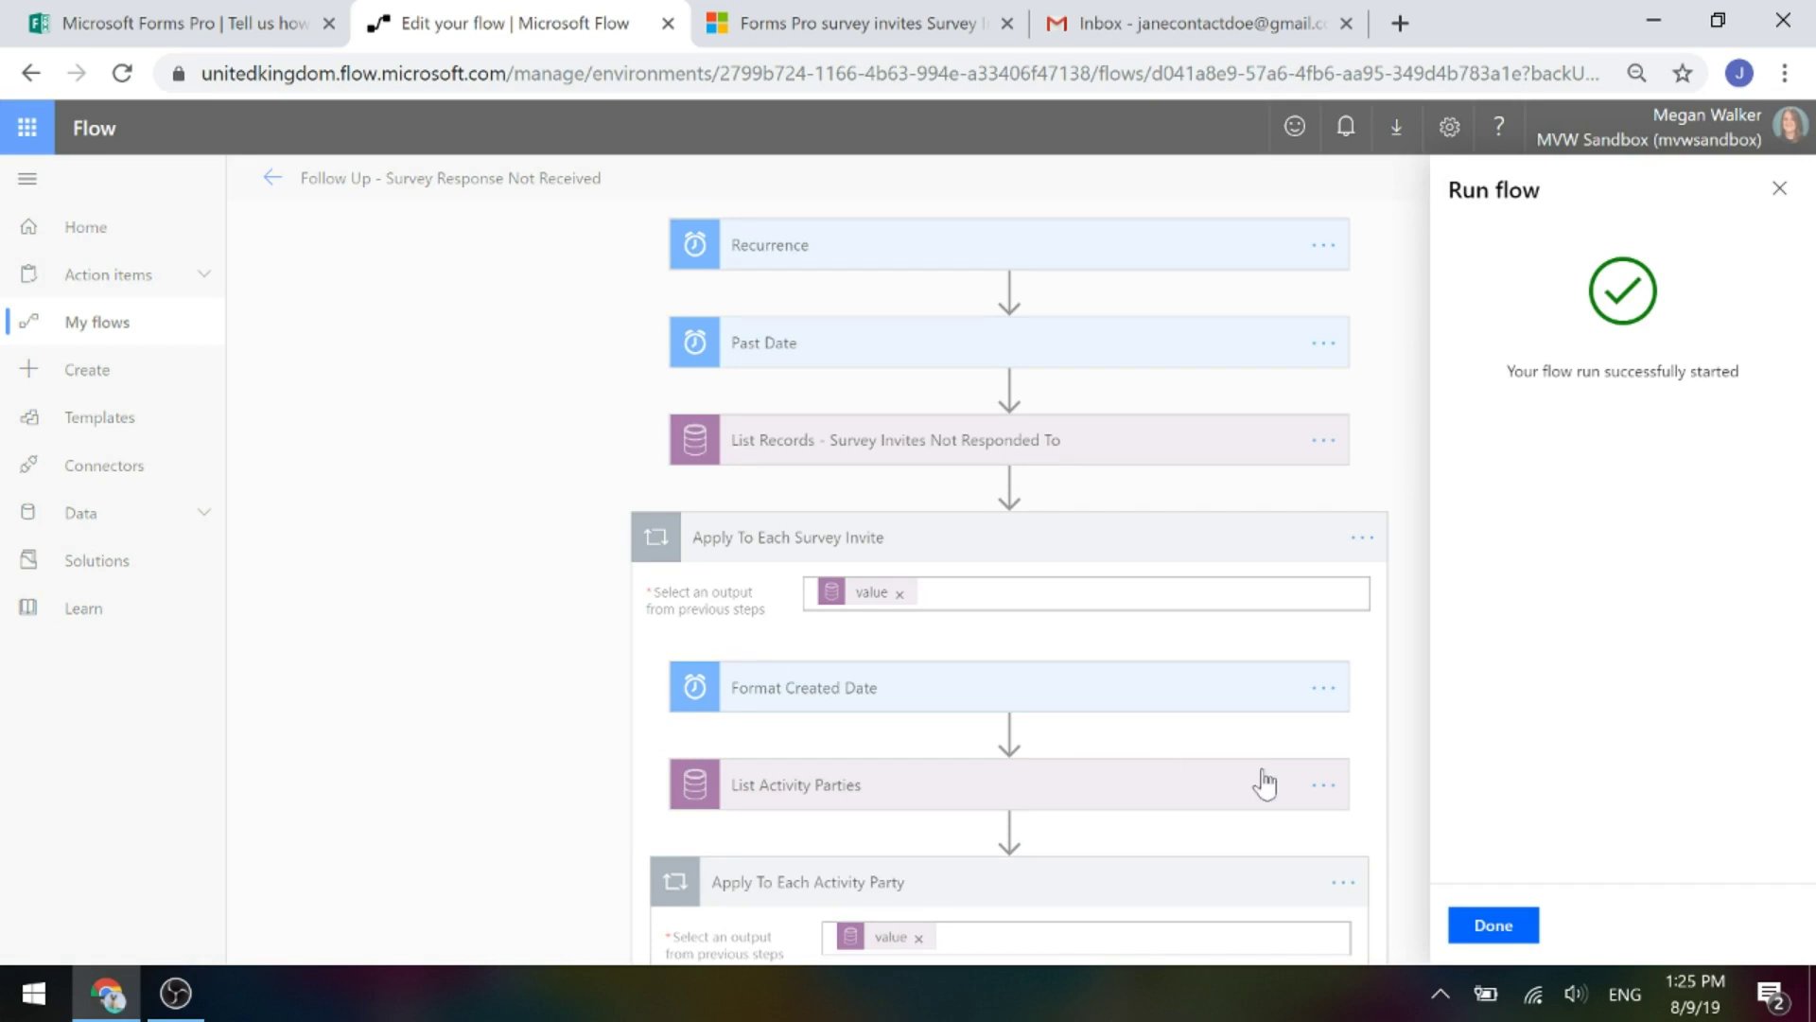
pyautogui.click(1468, 925)
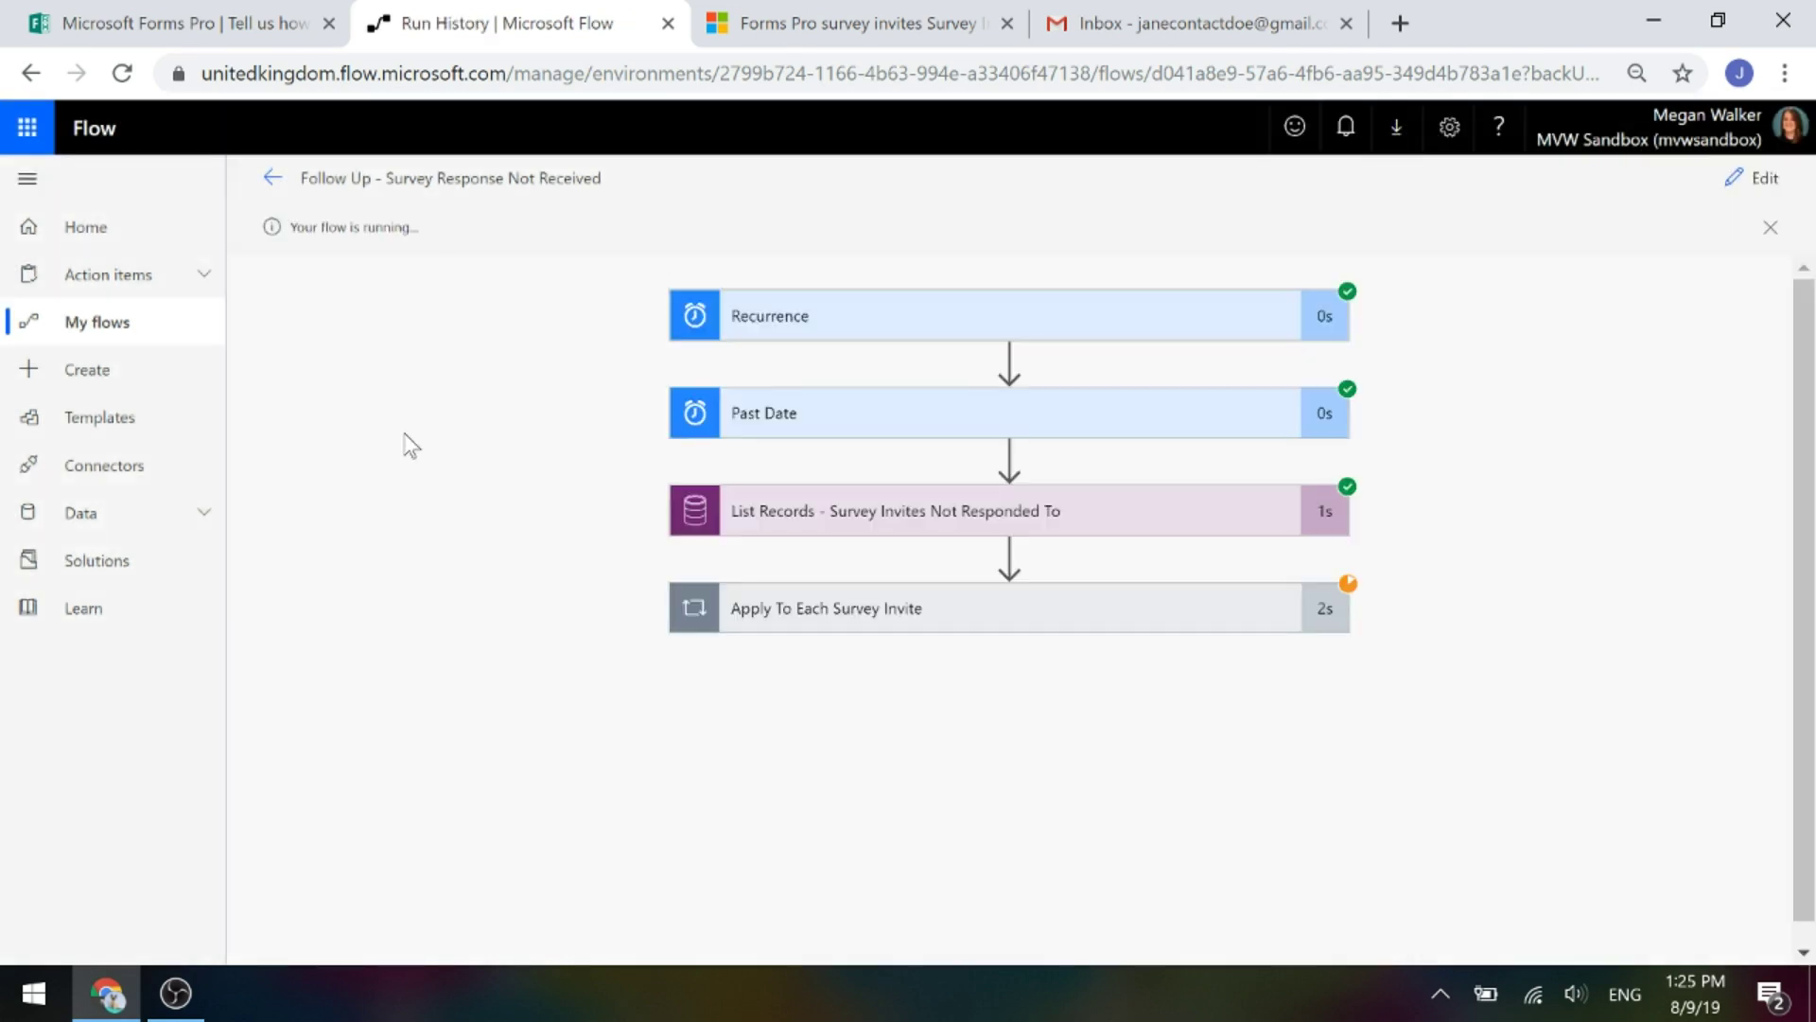
# - Review the inputs and outputs of the Past Date action in the flow run
pyautogui.click(791, 431)
pyautogui.scroll(-1, 1452, 523)
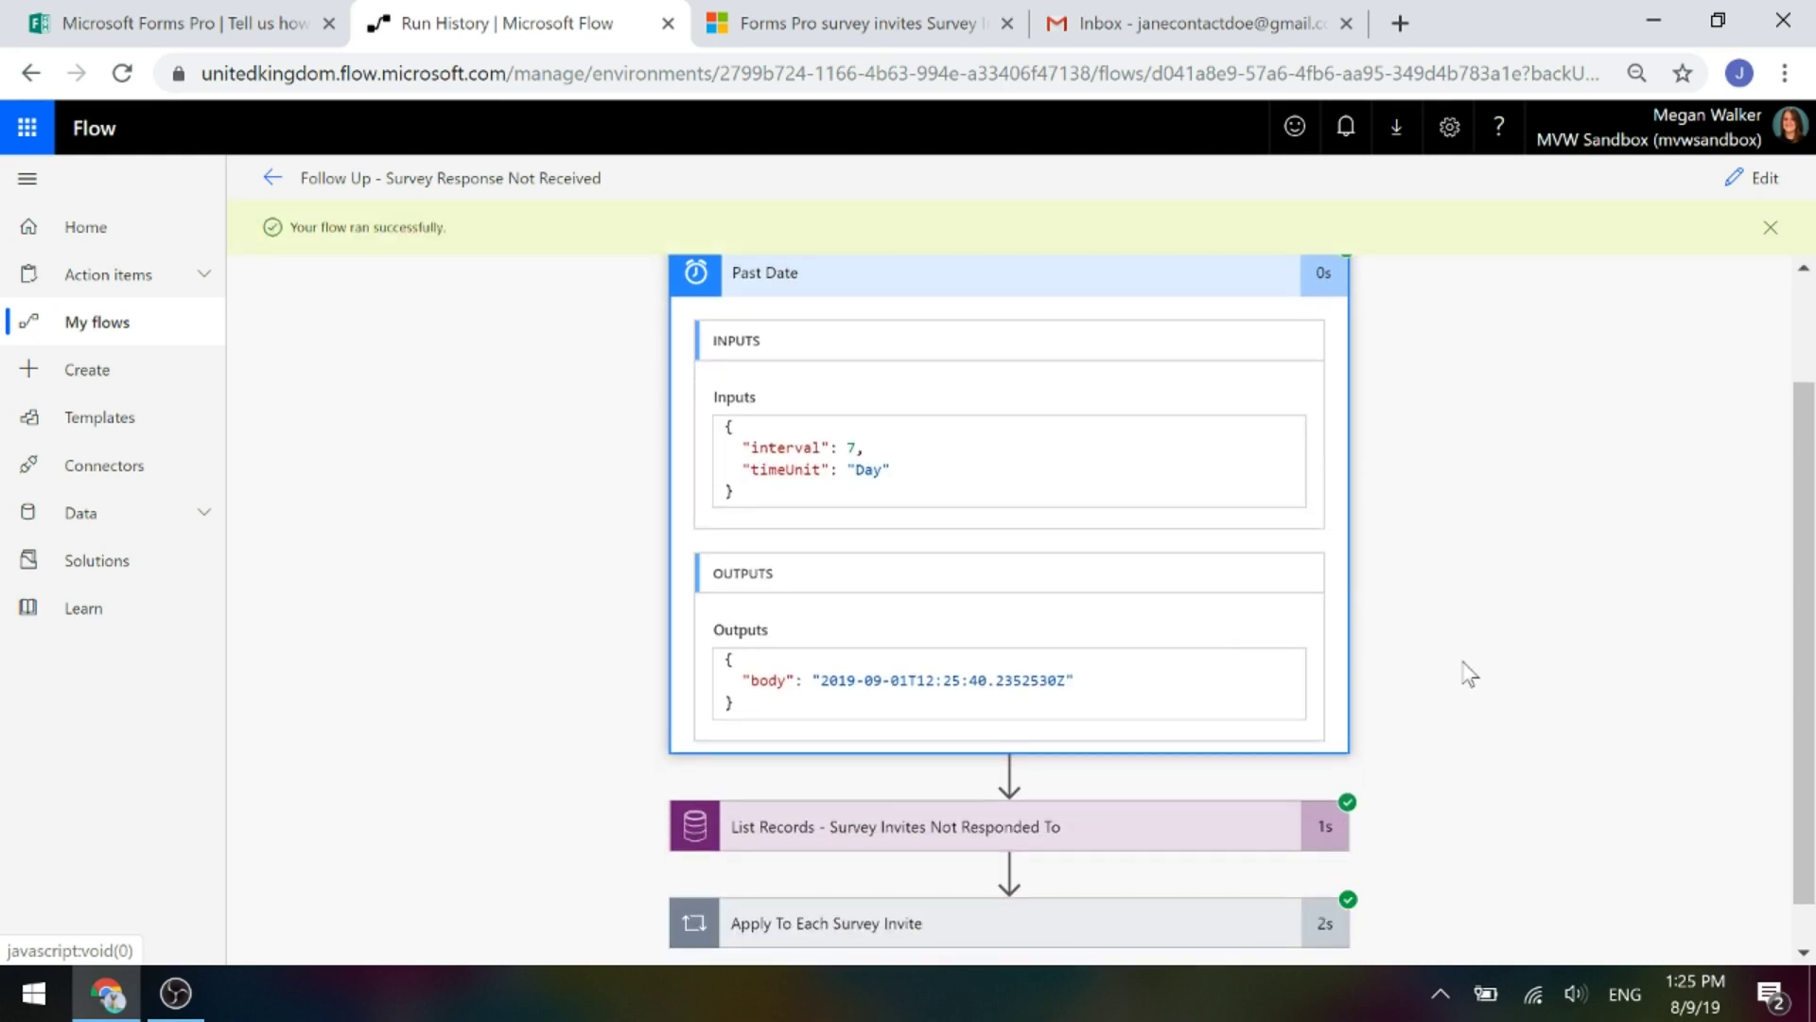
pyautogui.scroll(-1, 1447, 587)
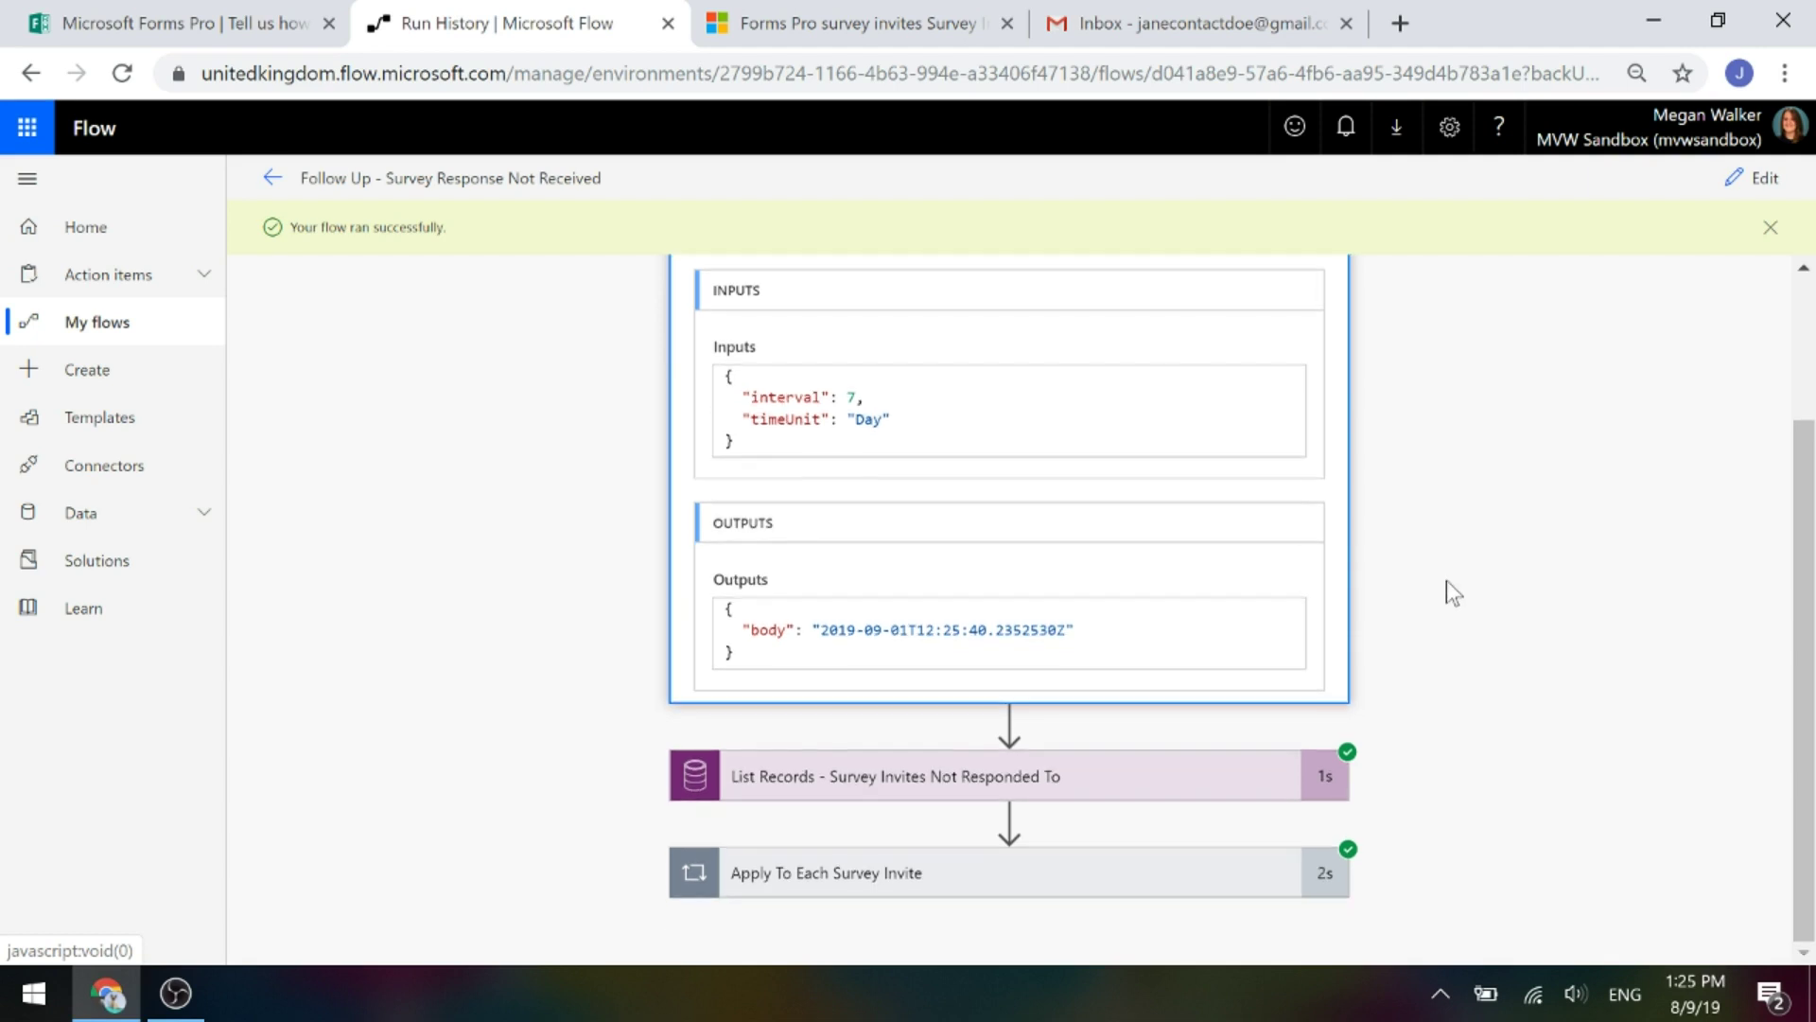
# - Inspect the output body of List Records - Survey Invites Not Responded To in the flow run
pyautogui.click(872, 785)
pyautogui.scroll(-2, 1542, 625)
pyautogui.scroll(-5, 1563, 552)
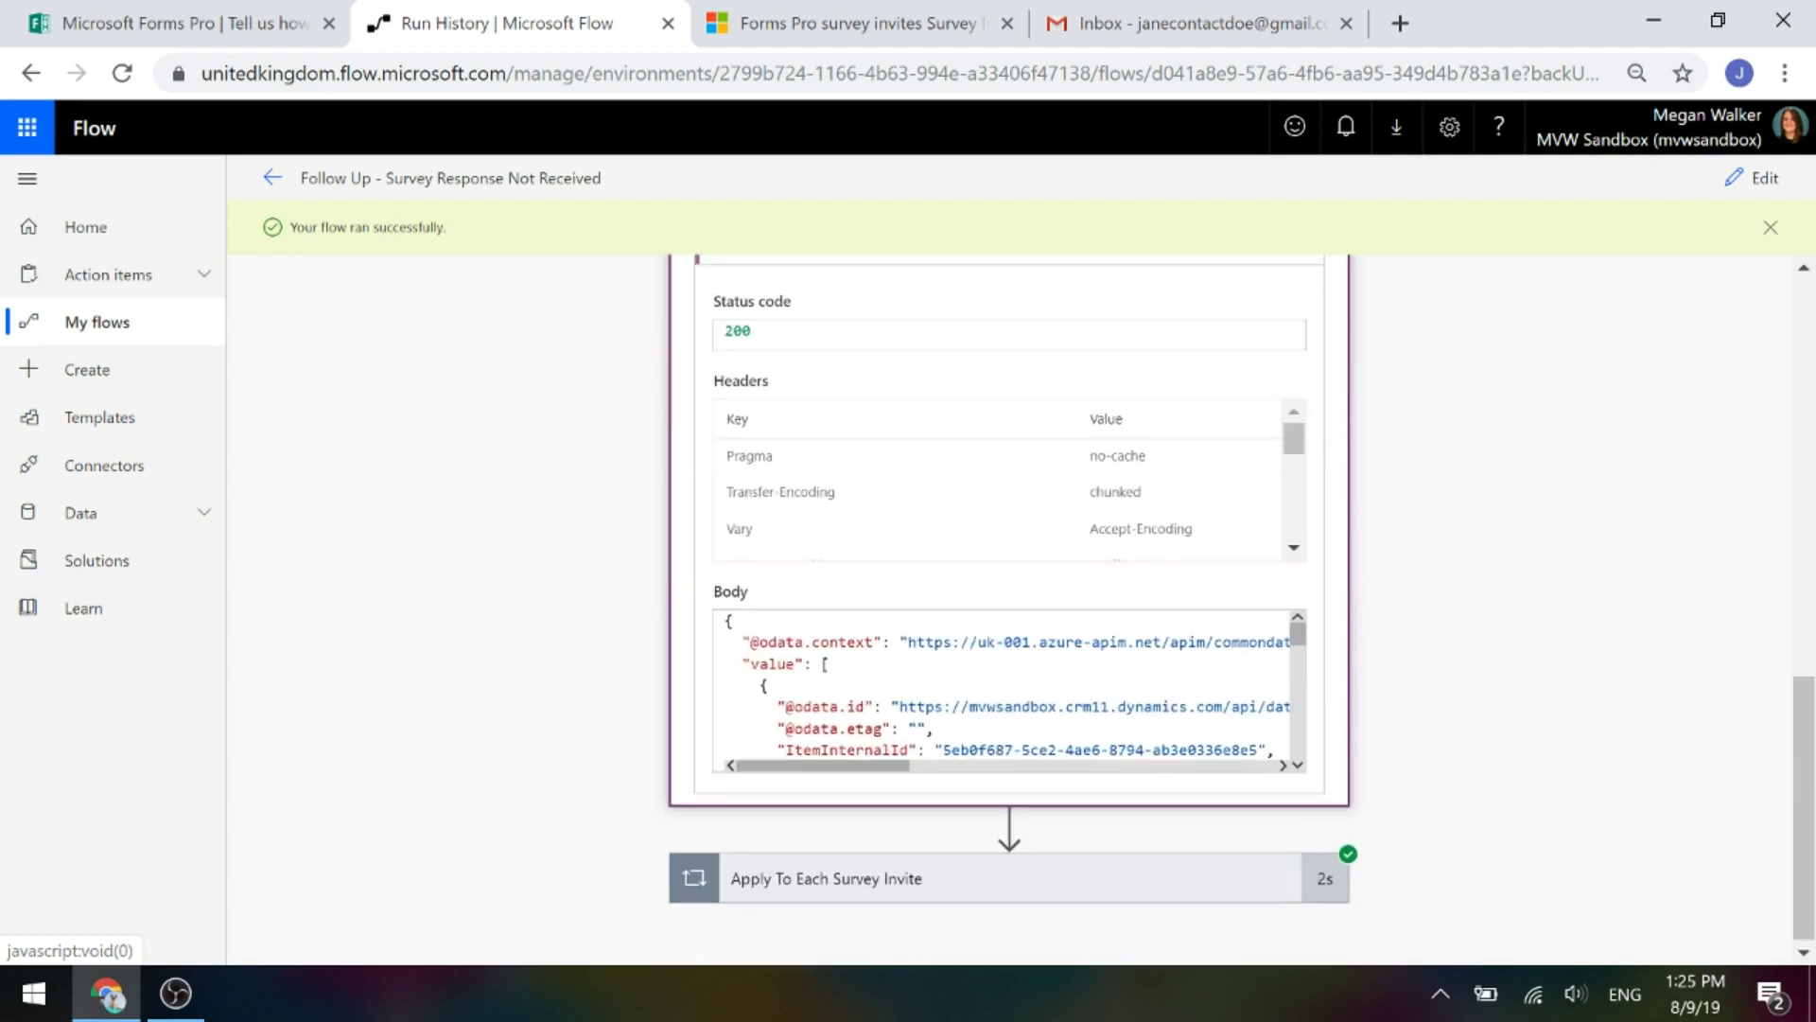
pyautogui.scroll(-3, 1003, 681)
pyautogui.scroll(-5, 1002, 681)
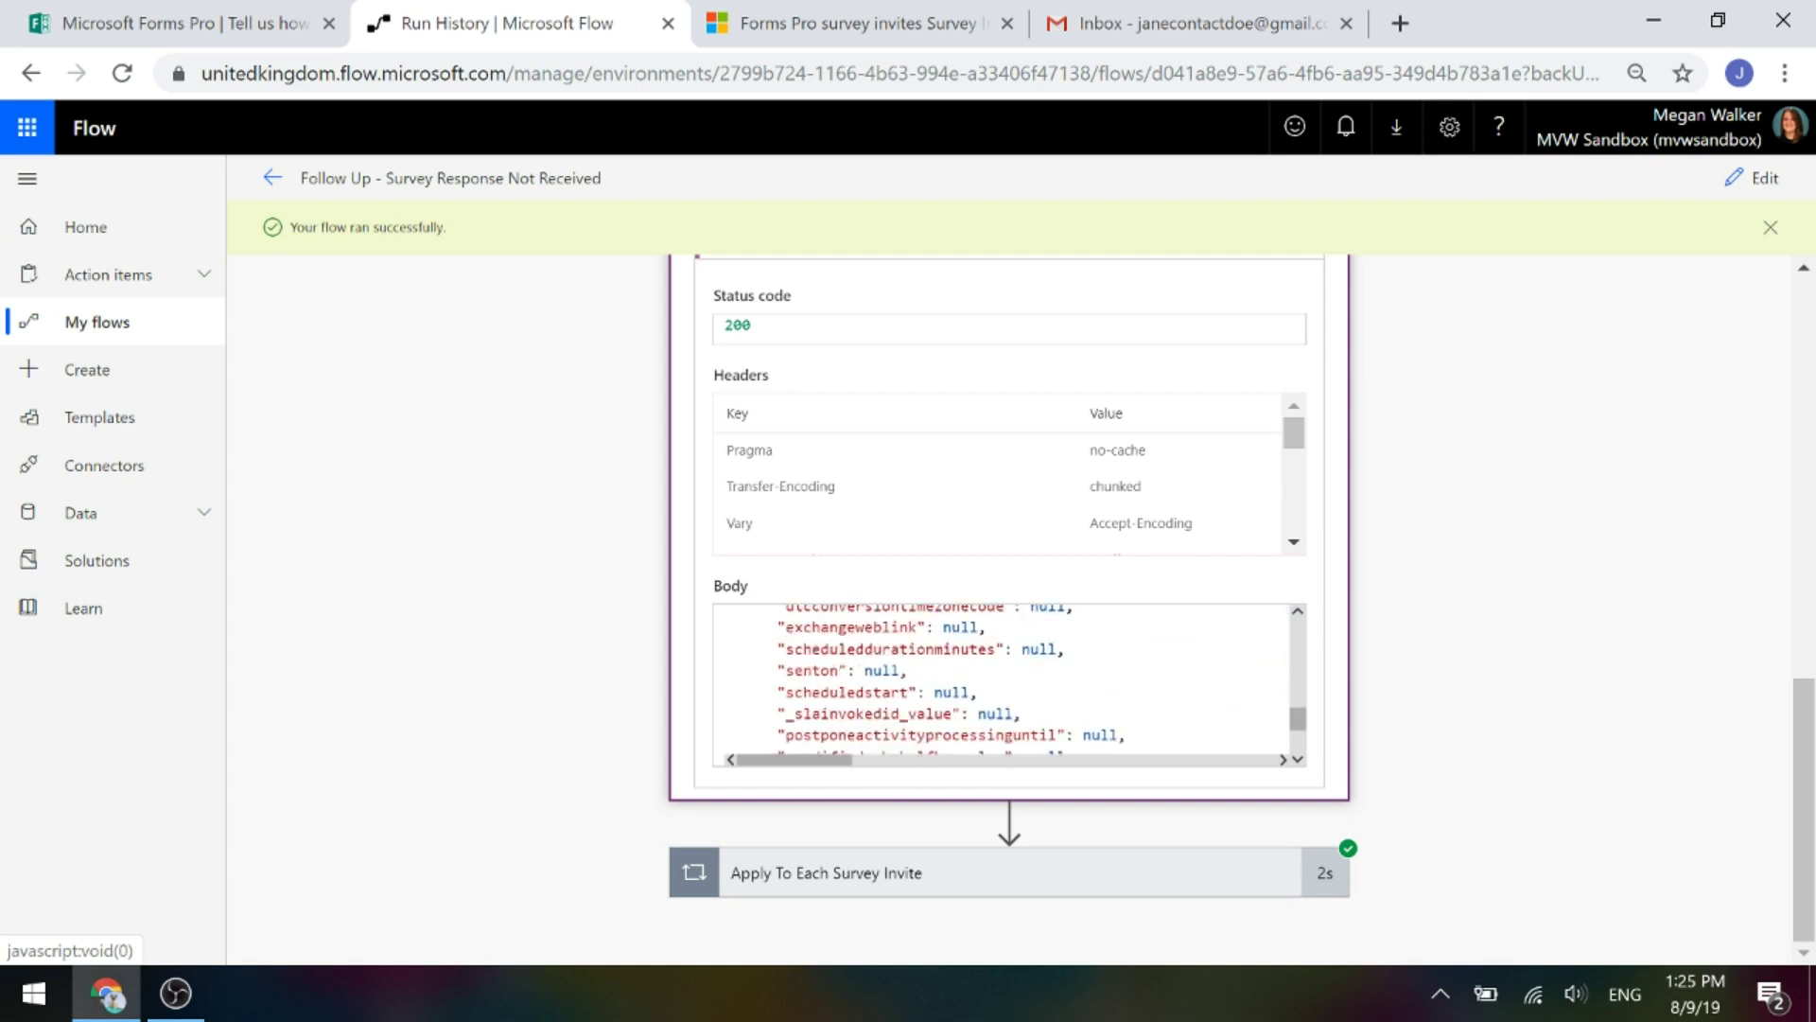
# - Expand the Apply To Each Survey Invite loop in the run and review the Format Created Date inputs and outputs
pyautogui.click(829, 881)
pyautogui.scroll(-4, 1512, 616)
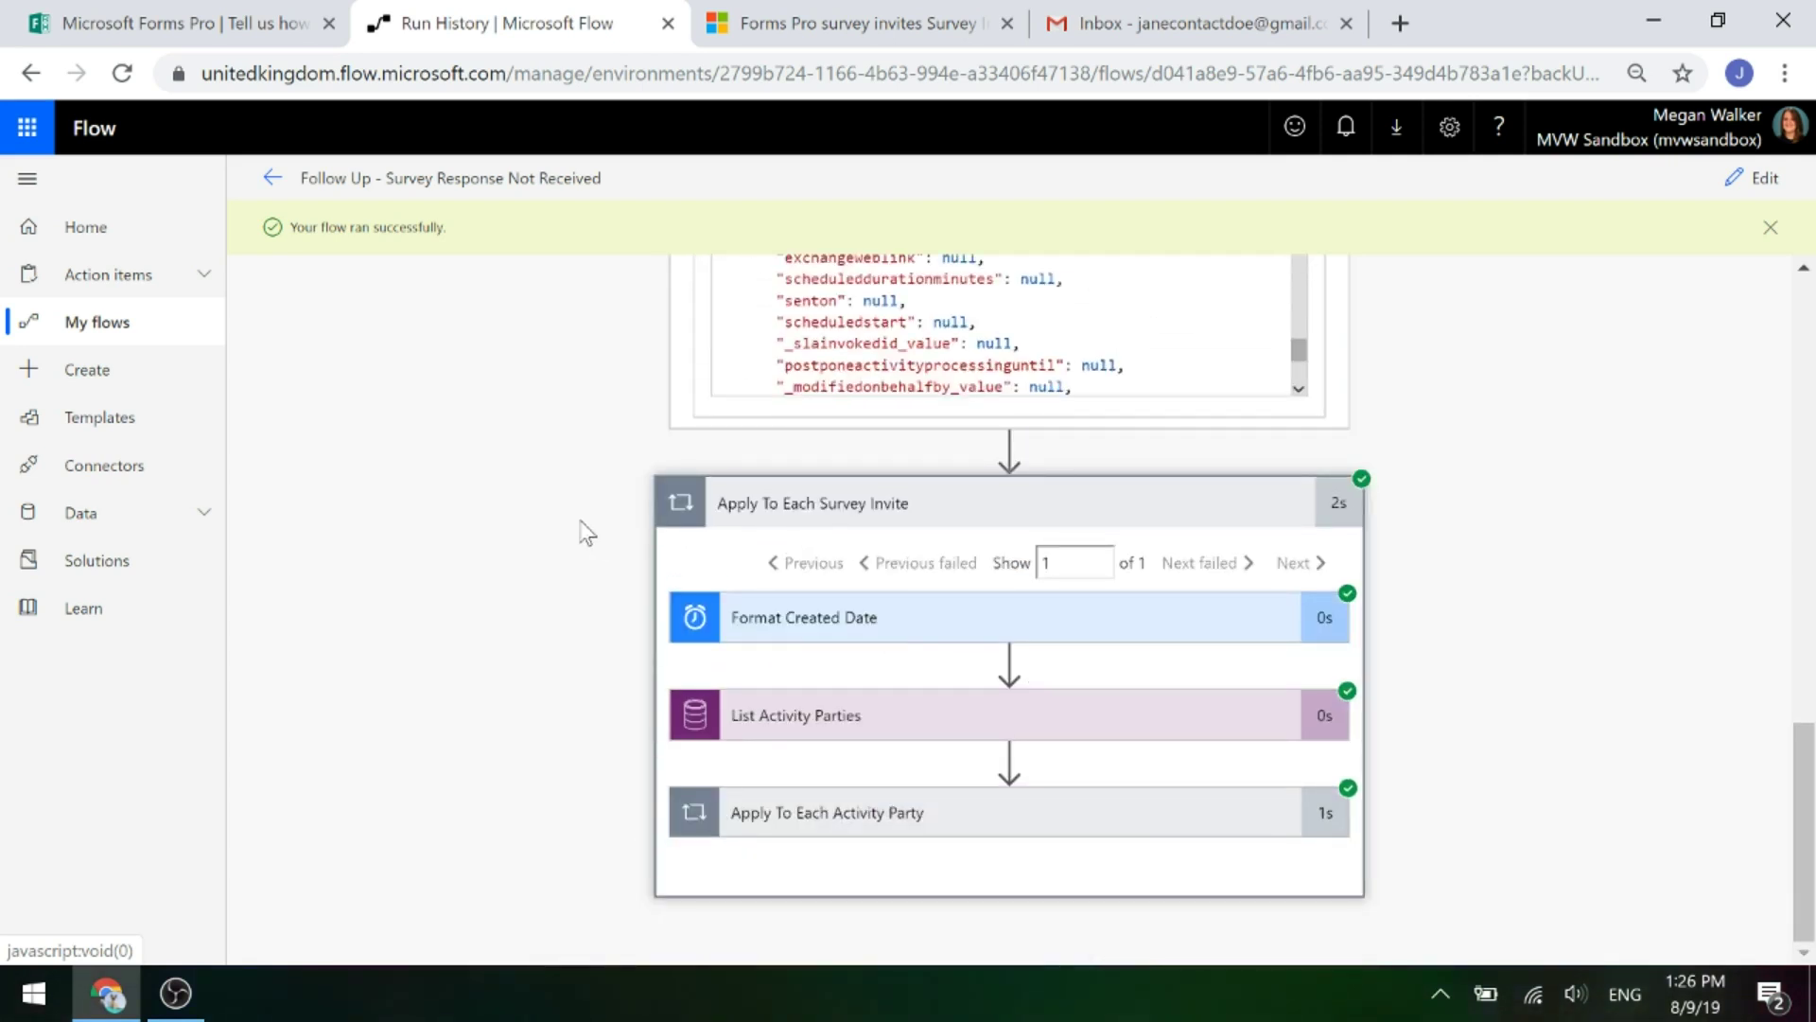
pyautogui.click(811, 626)
pyautogui.scroll(-5, 451, 566)
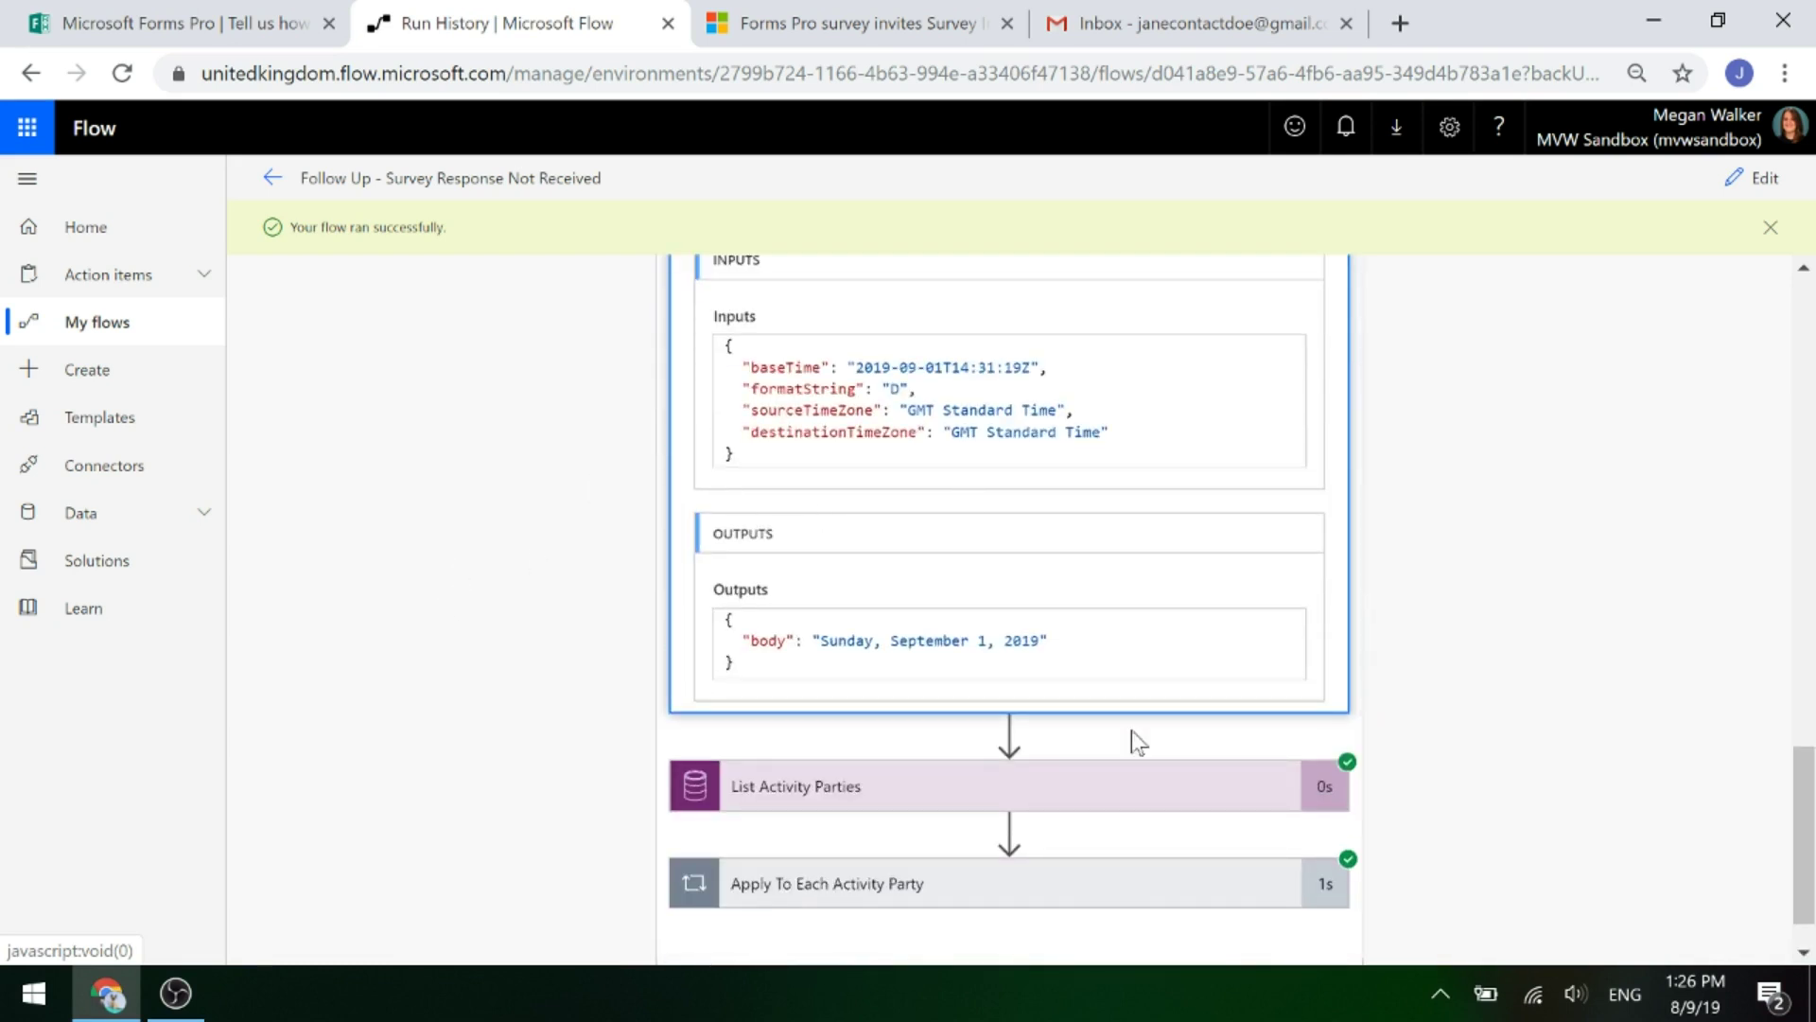
# - Review the inputs and outputs of the List Activity Parties action in the flow run
pyautogui.click(833, 788)
pyautogui.scroll(-6, 1504, 601)
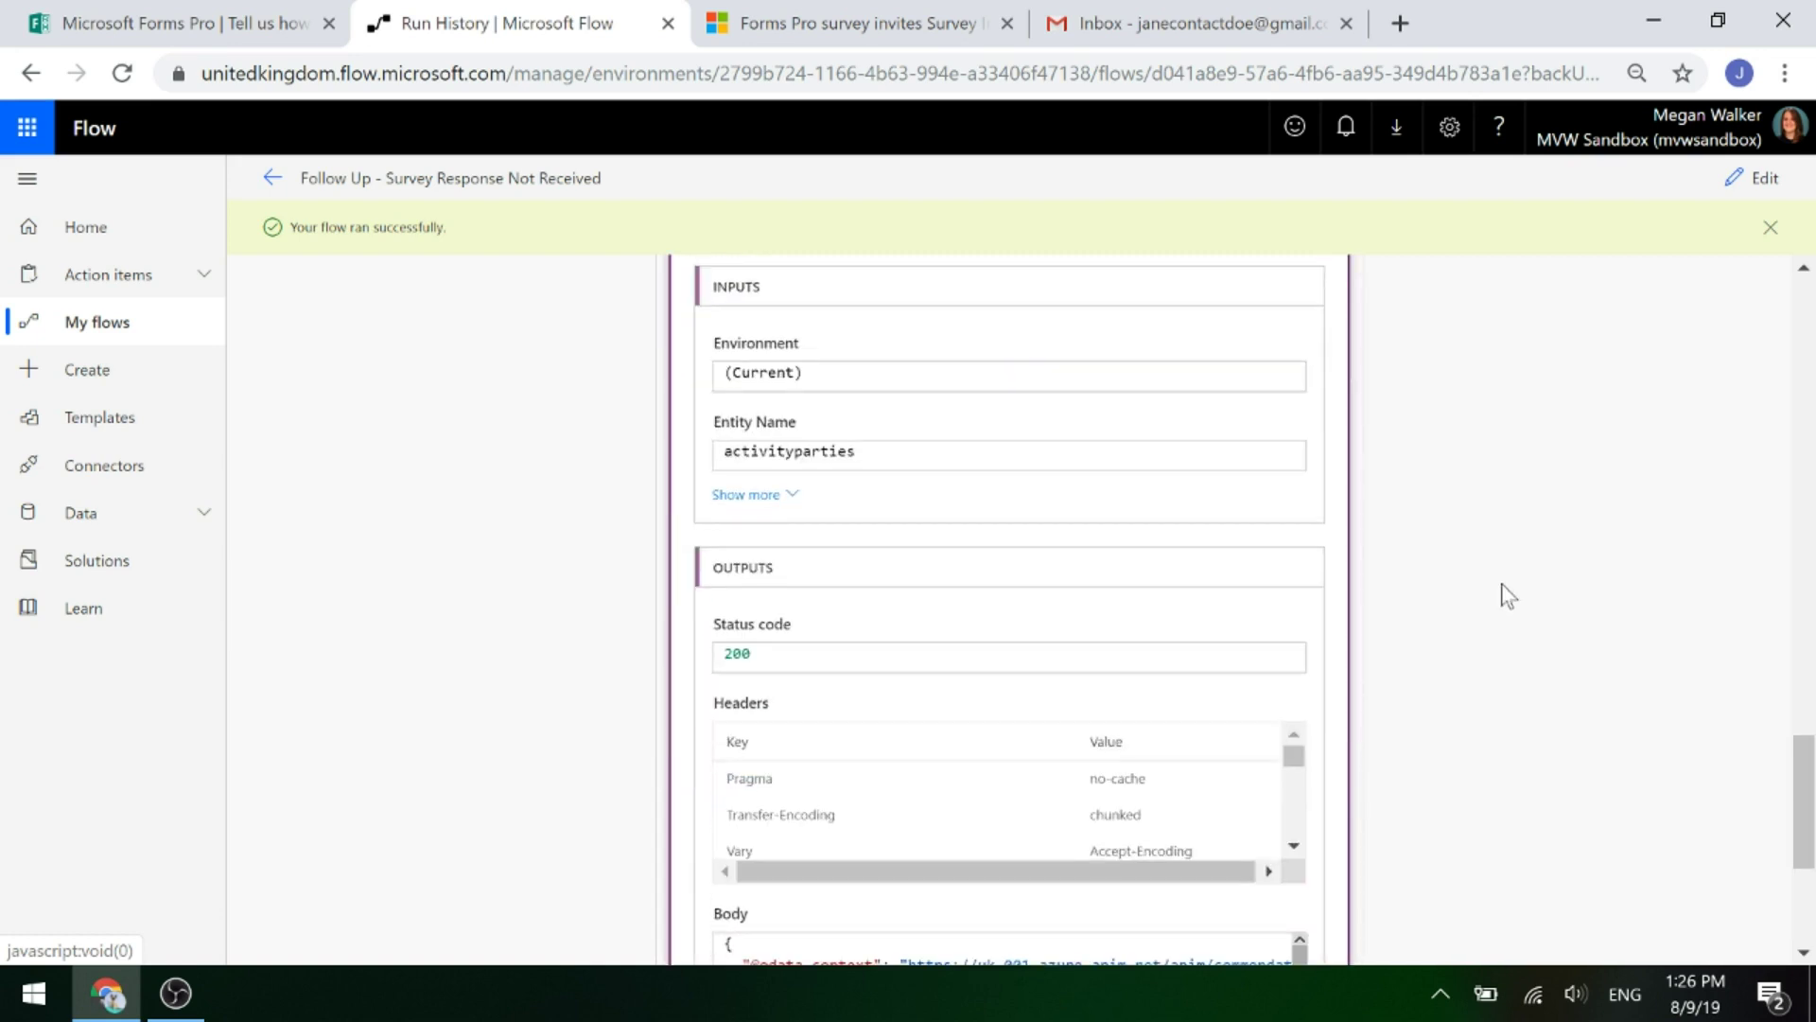
pyautogui.scroll(-3, 1510, 617)
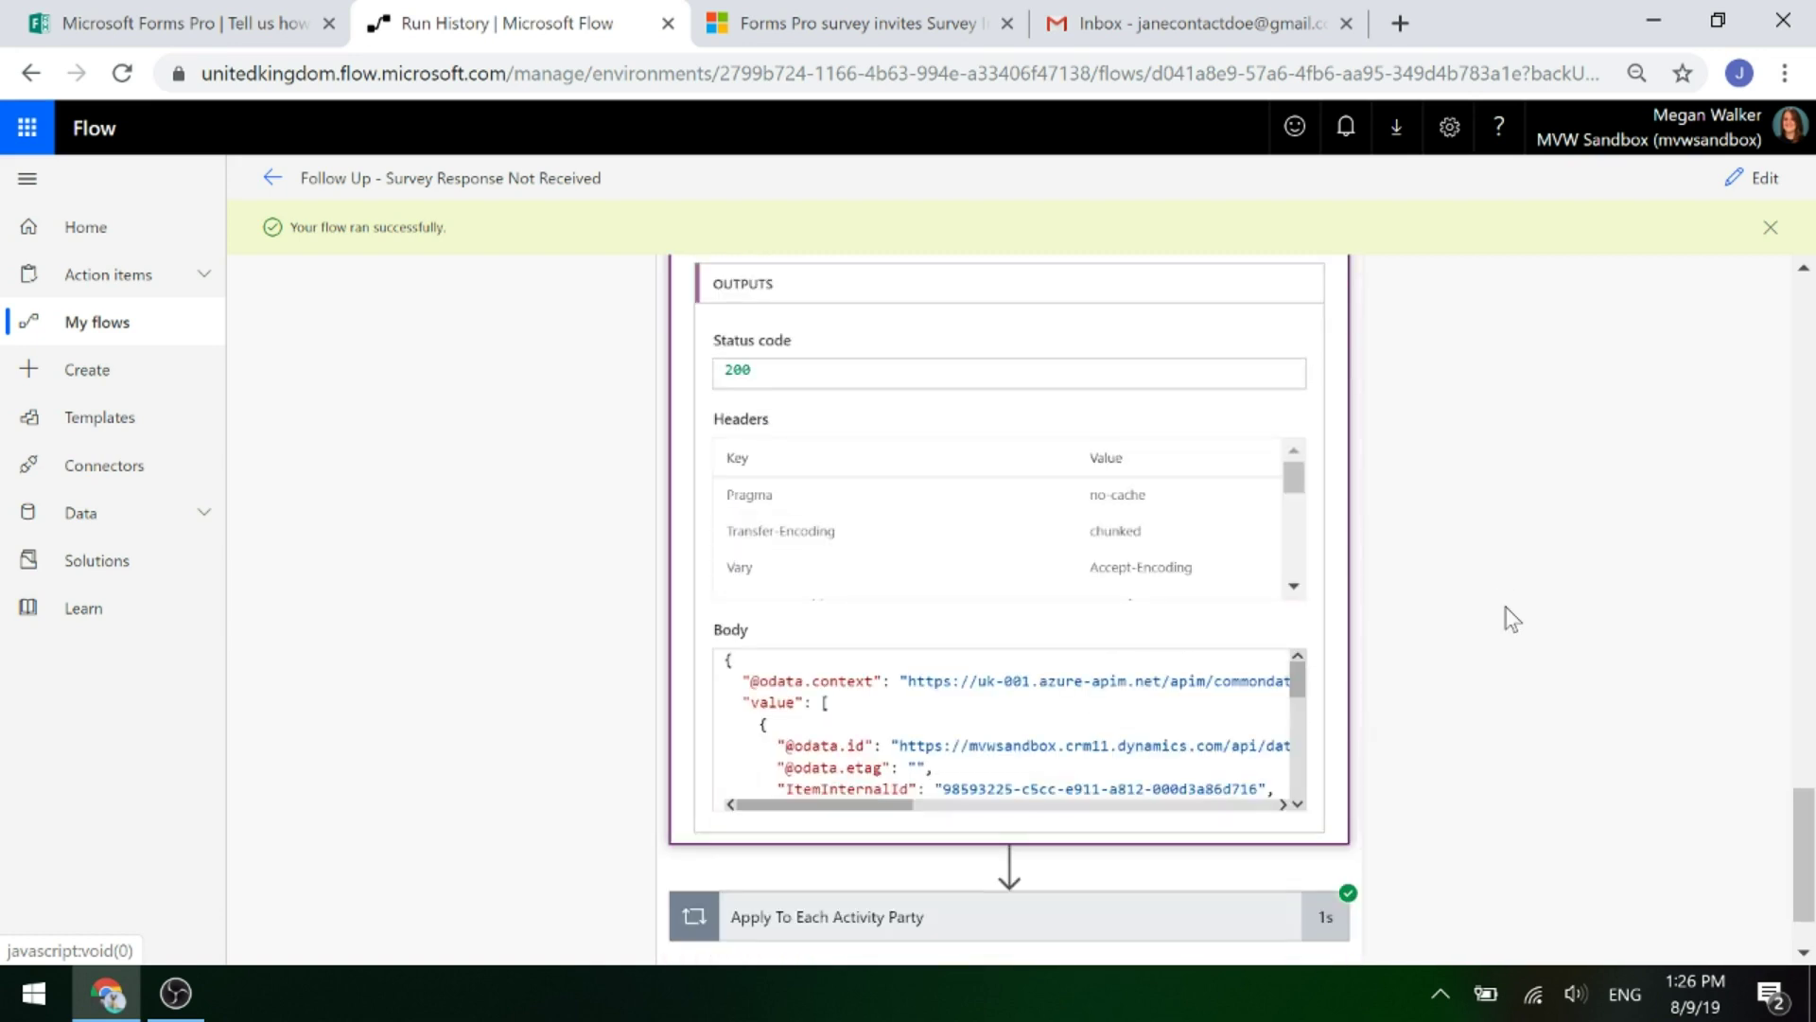
pyautogui.scroll(-1, 1511, 617)
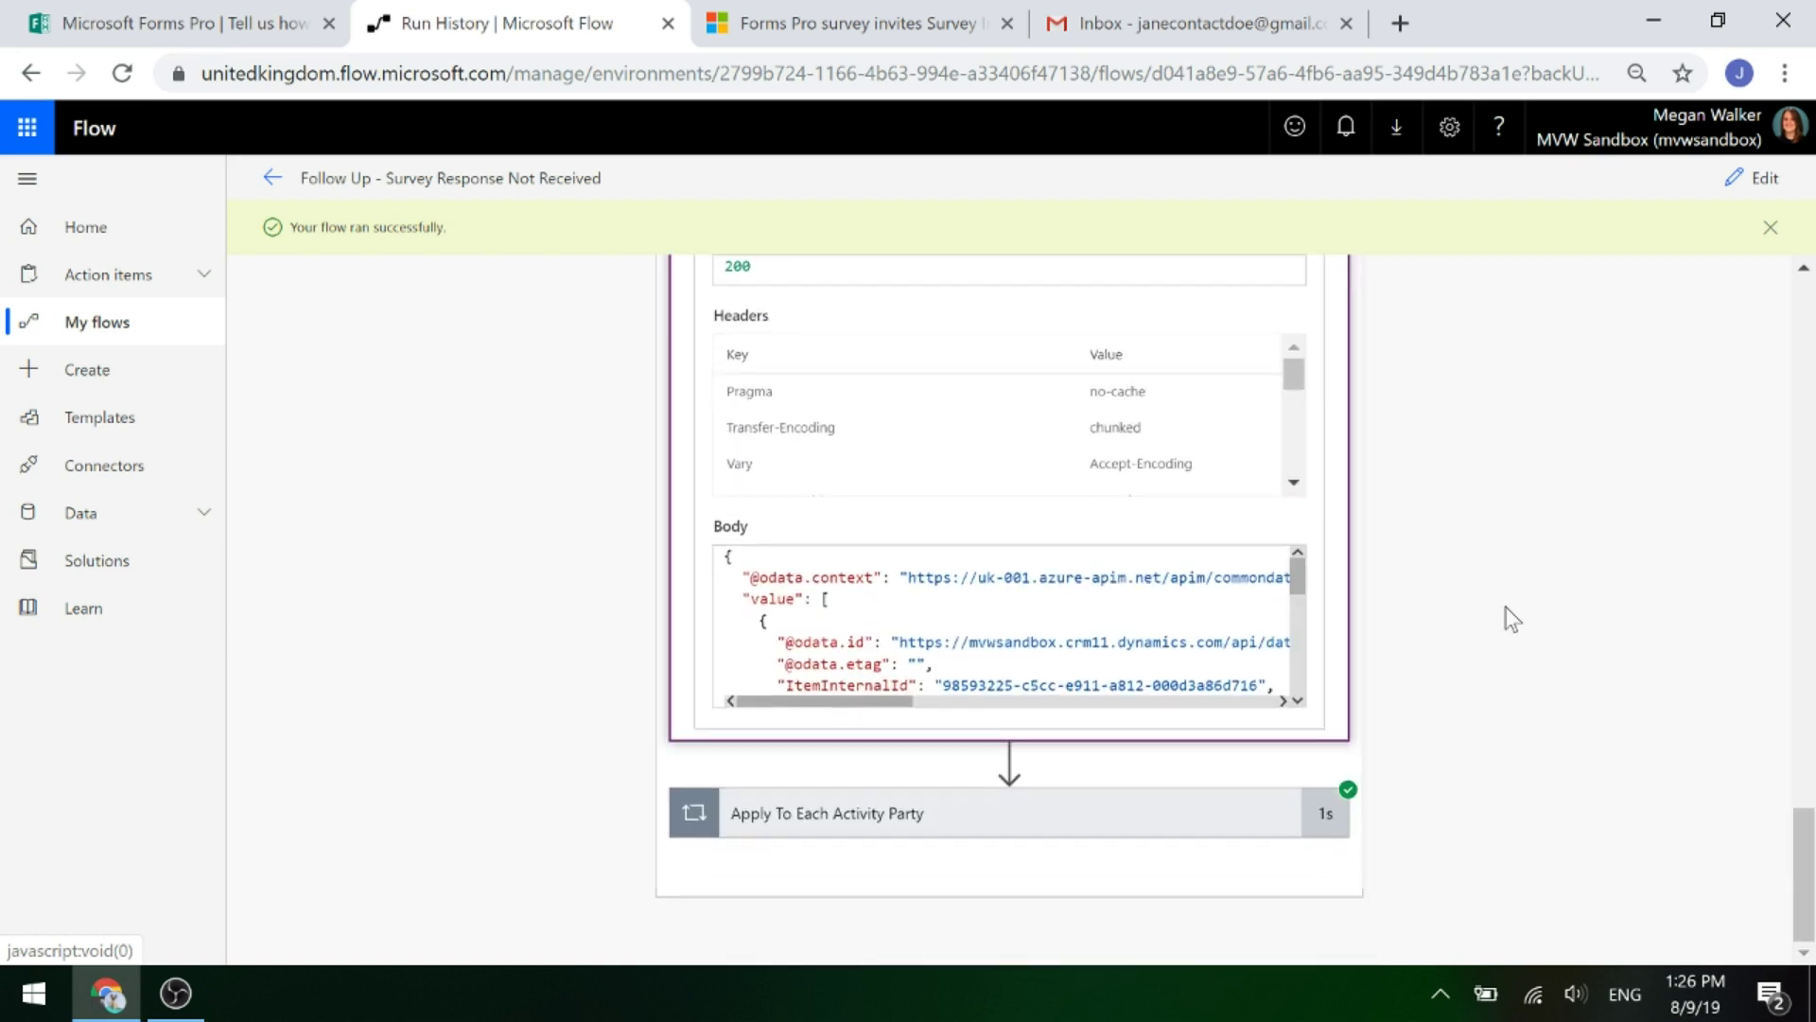
# - Expand the Apply To Each Activity Party loop in the run and review the Get Contact and Send Reminder Email details
pyautogui.click(870, 833)
pyautogui.scroll(-3, 1534, 677)
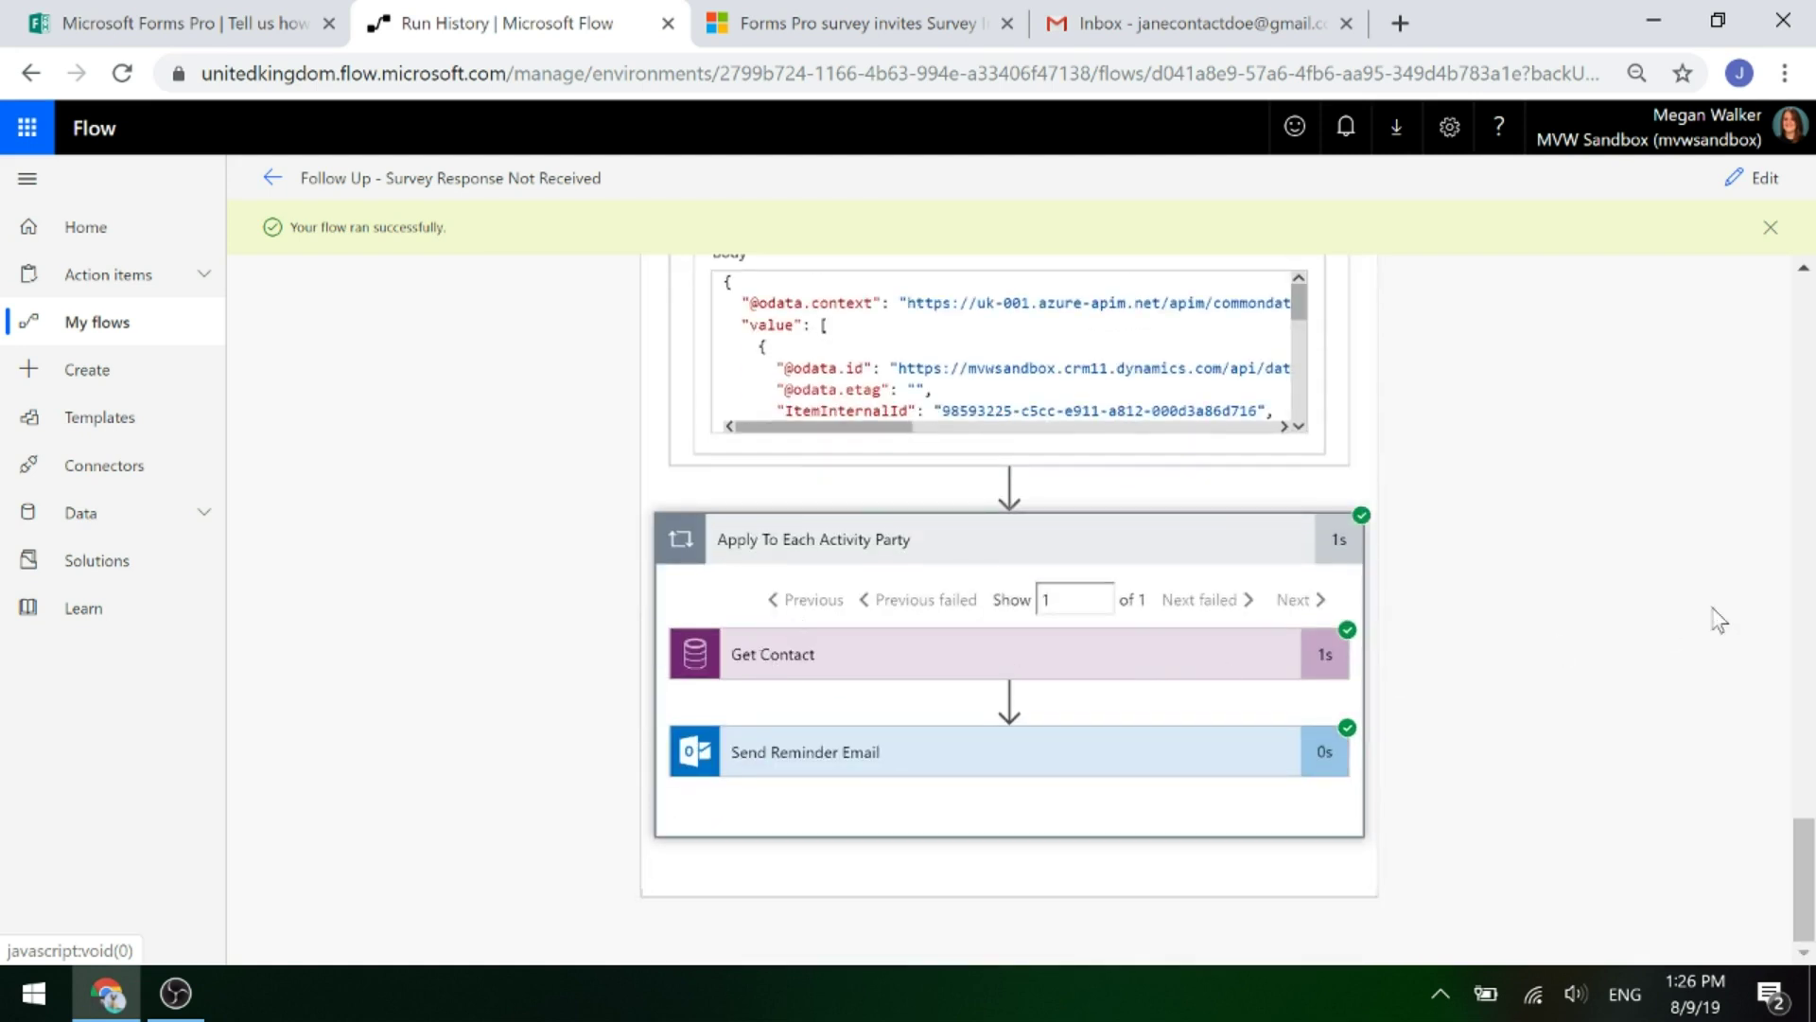
pyautogui.scroll(-6, 1664, 629)
pyautogui.scroll(-1, 884, 801)
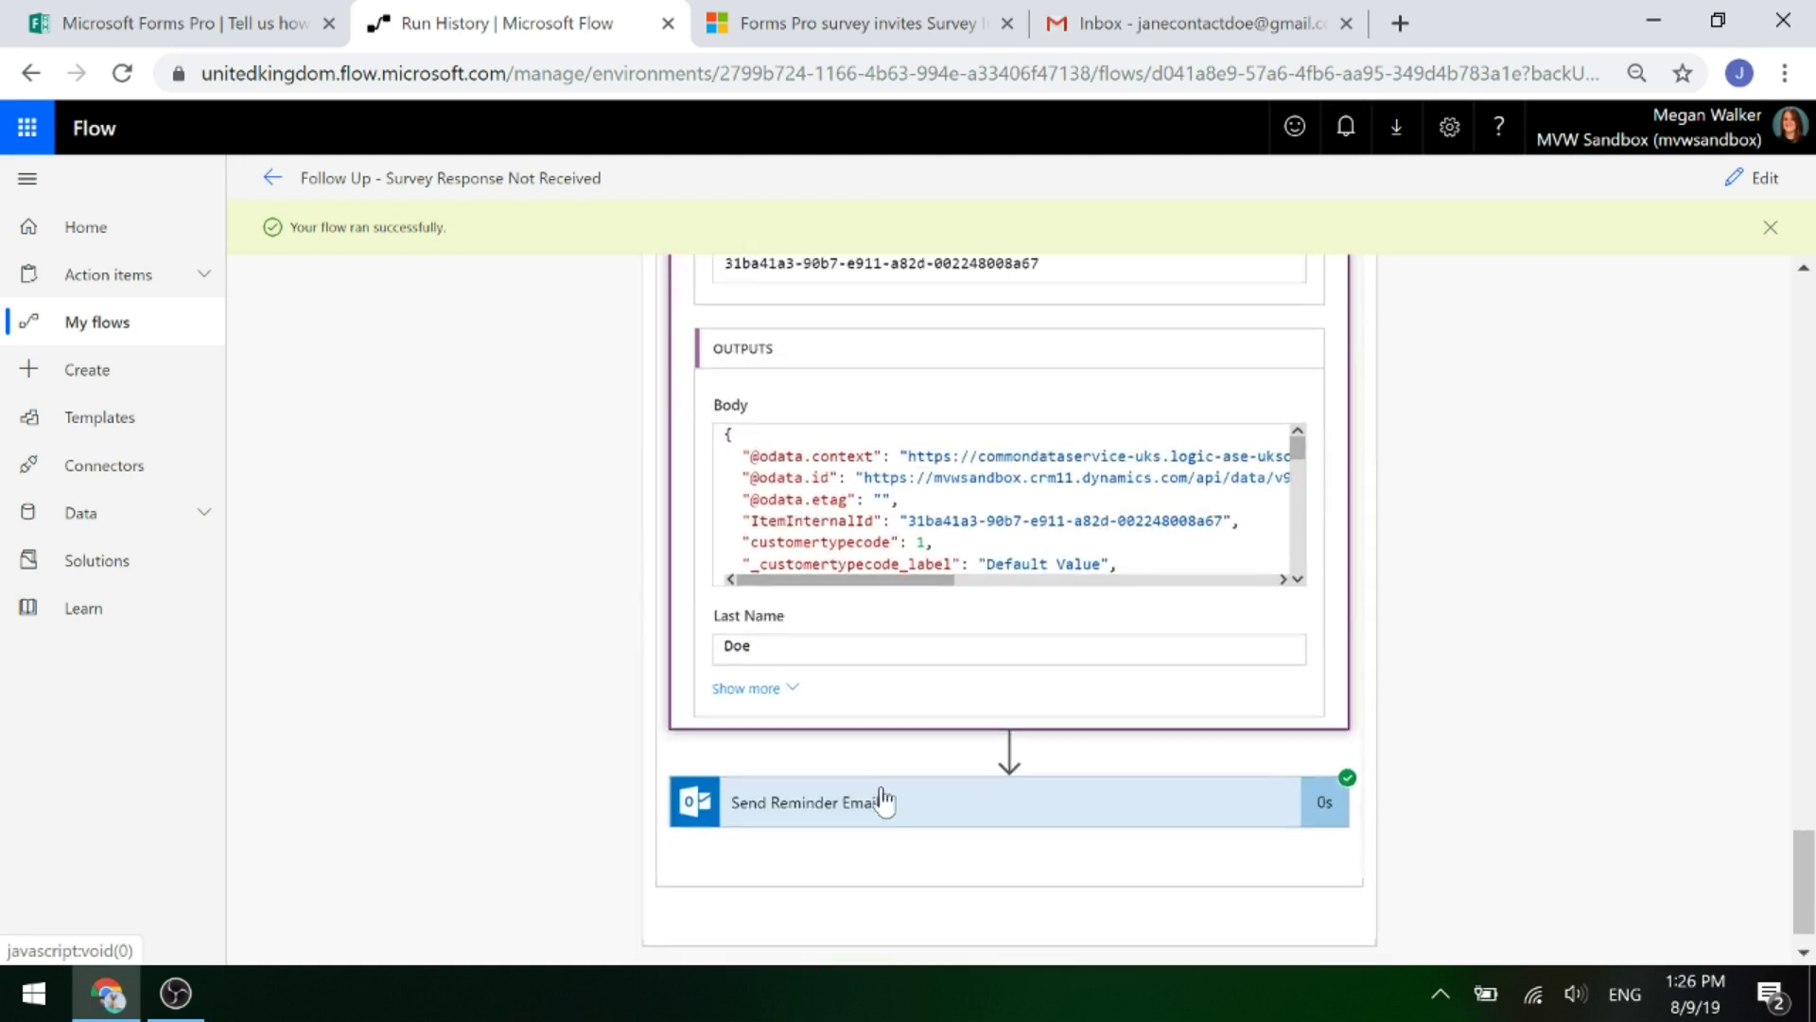
pyautogui.click(900, 806)
pyautogui.scroll(-4, 1626, 628)
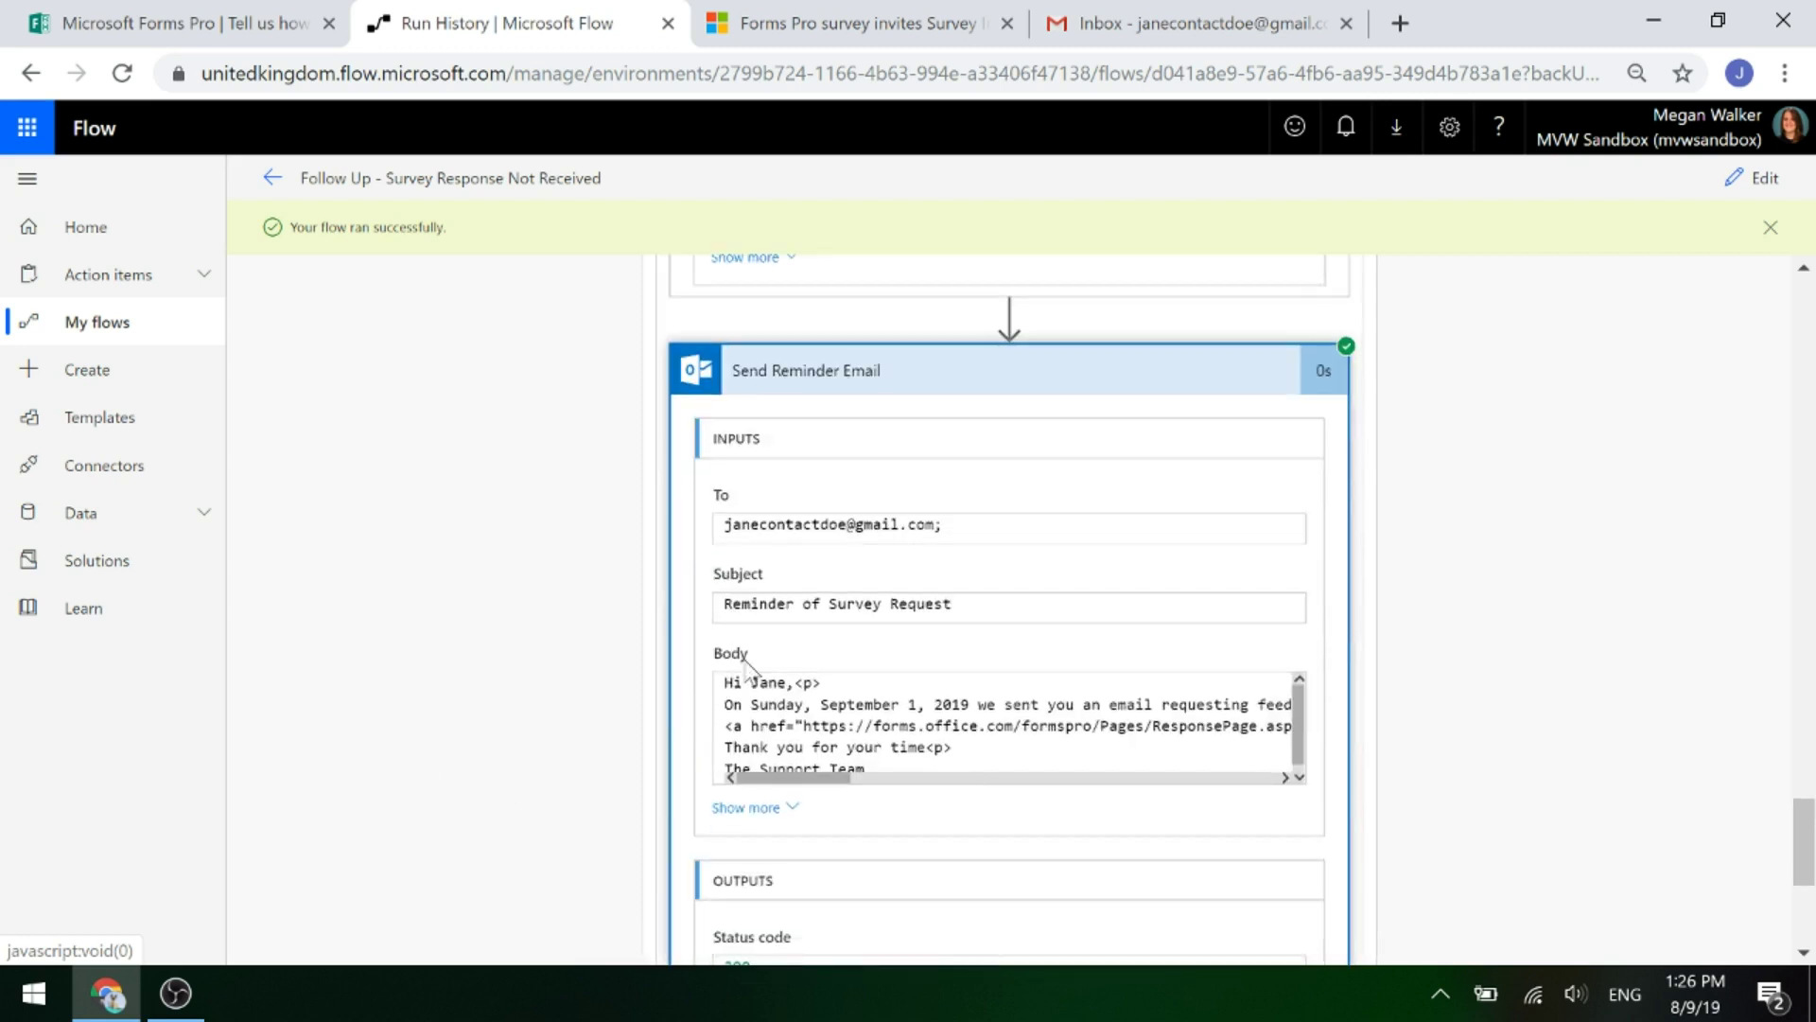
# - Switch to the contact's Gmail account, refresh the inbox and look through the mail folders for the reminder email
pyautogui.click(1194, 23)
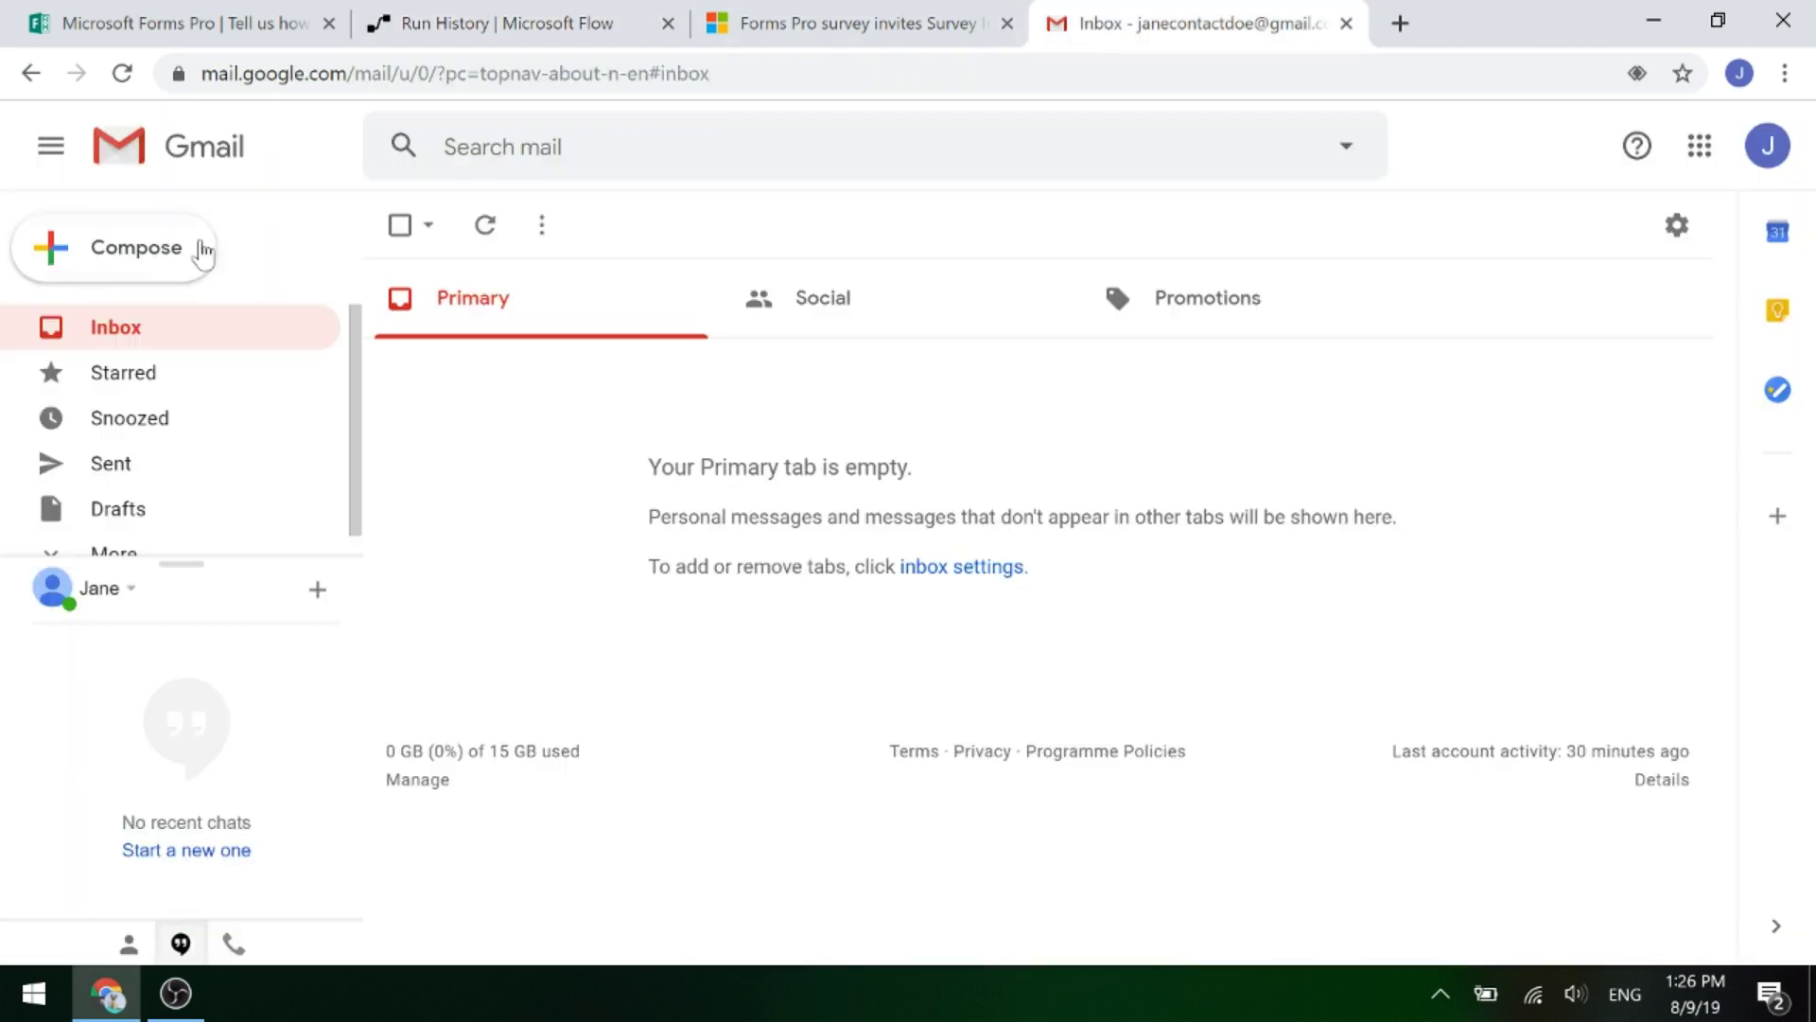
pyautogui.click(484, 225)
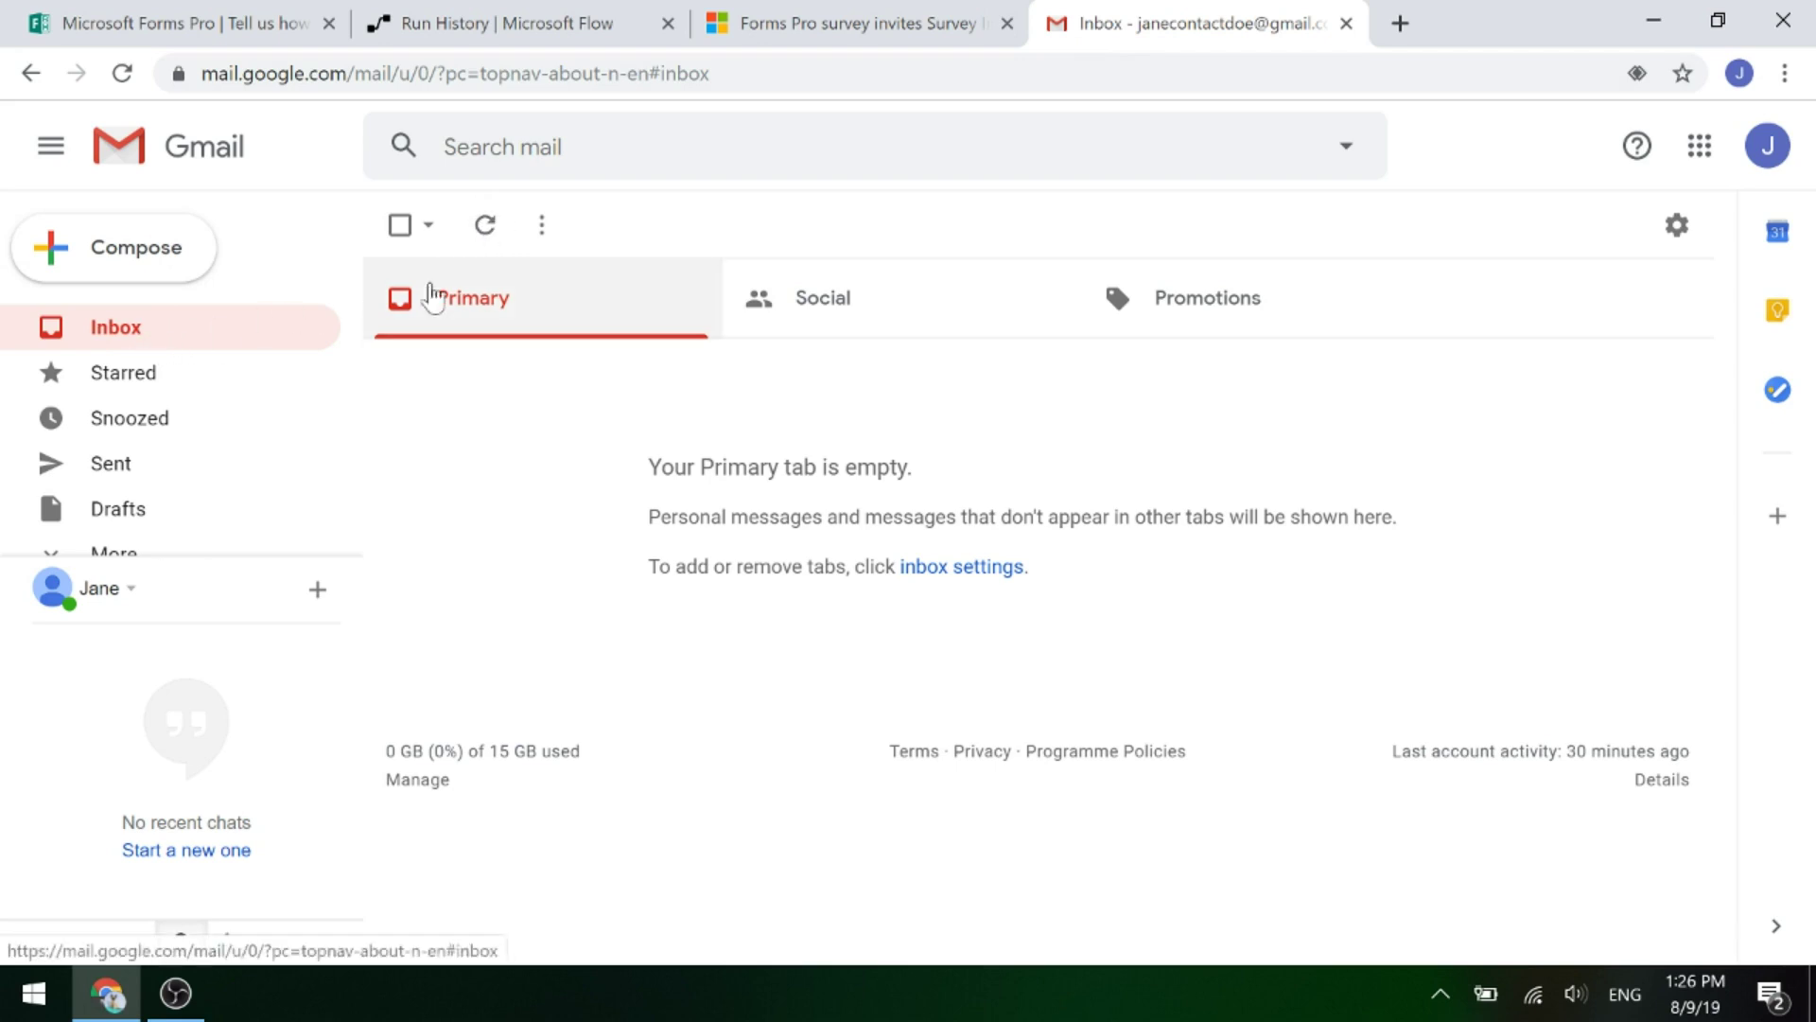
pyautogui.click(494, 242)
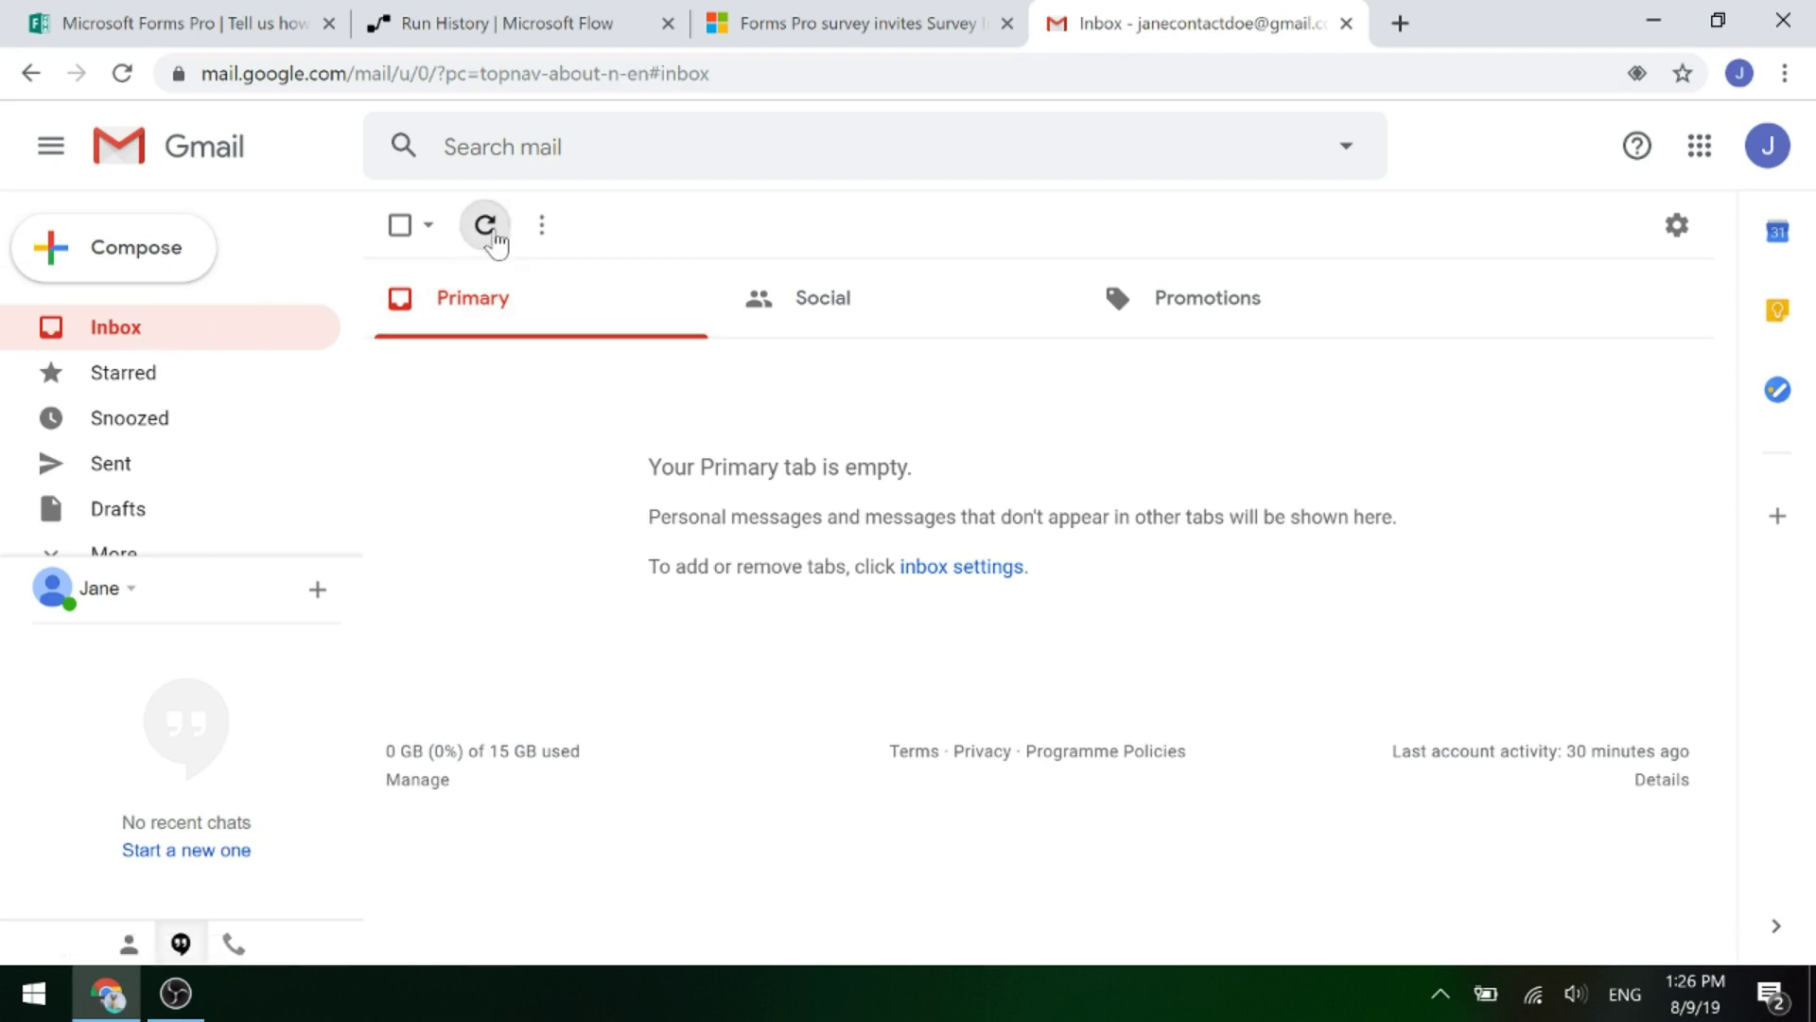
pyautogui.scroll(-1, 271, 489)
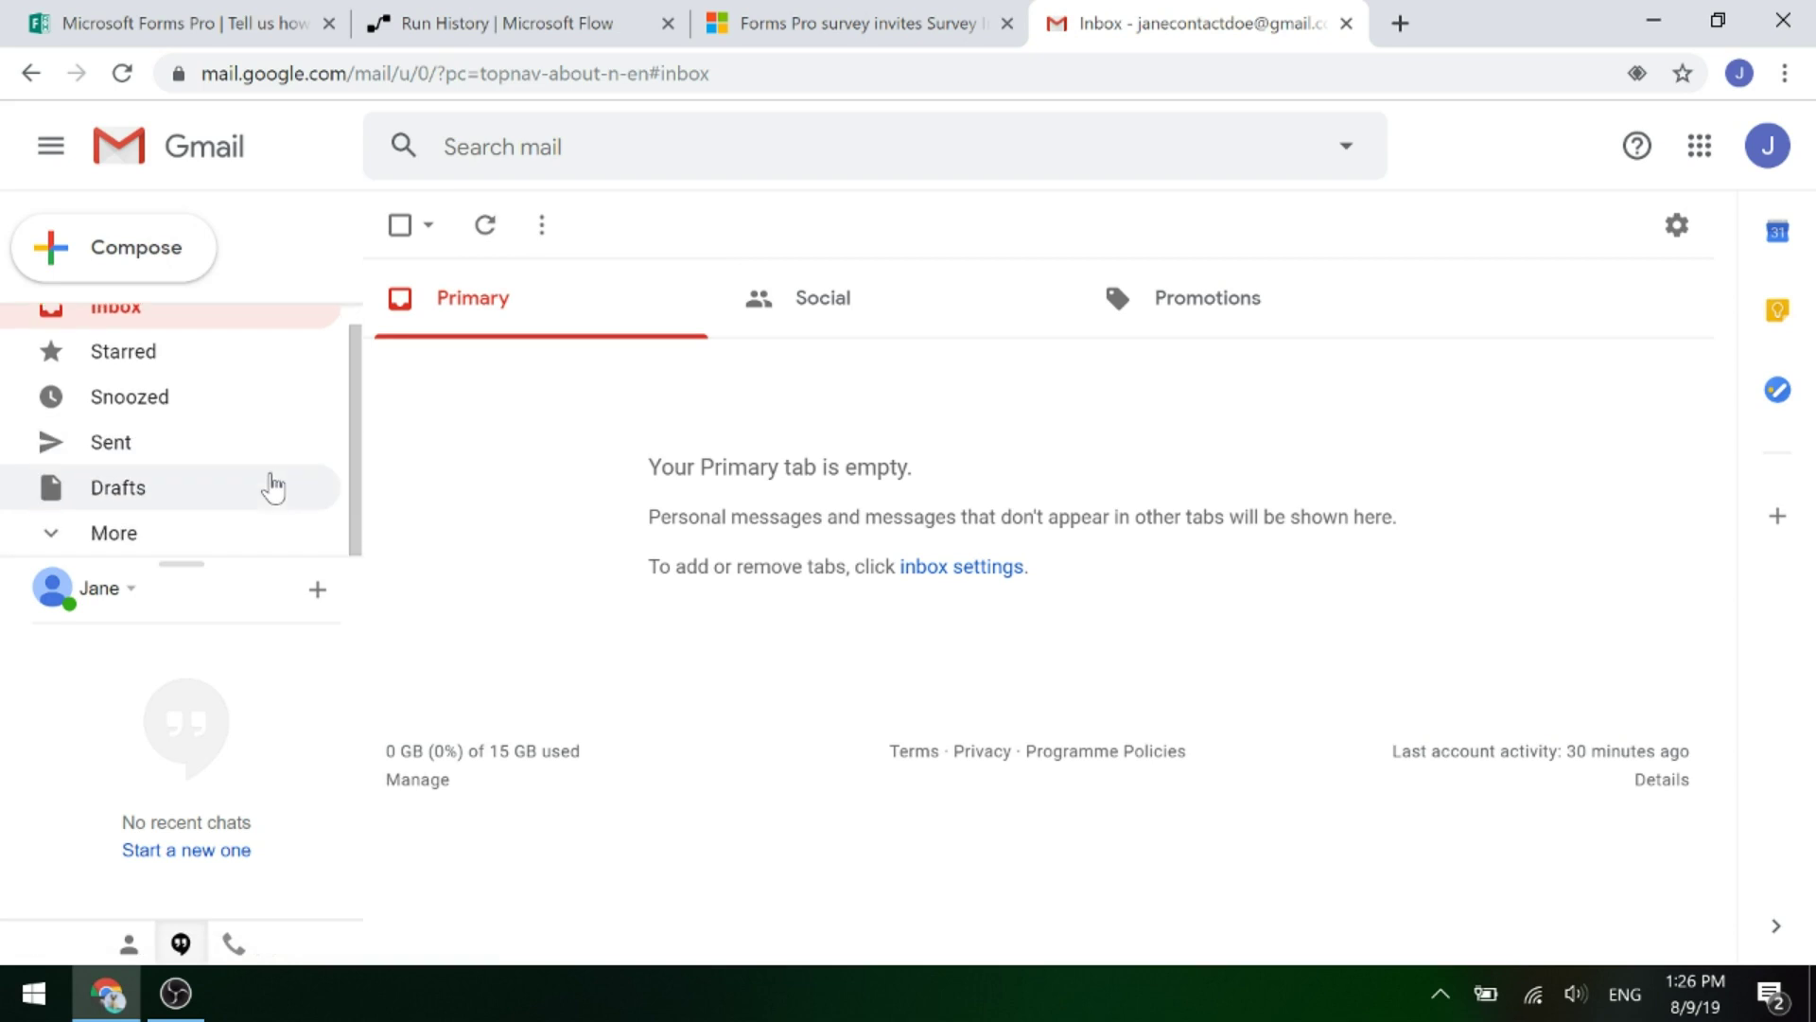
pyautogui.click(111, 534)
pyautogui.scroll(-5, 230, 490)
pyautogui.scroll(1, 234, 493)
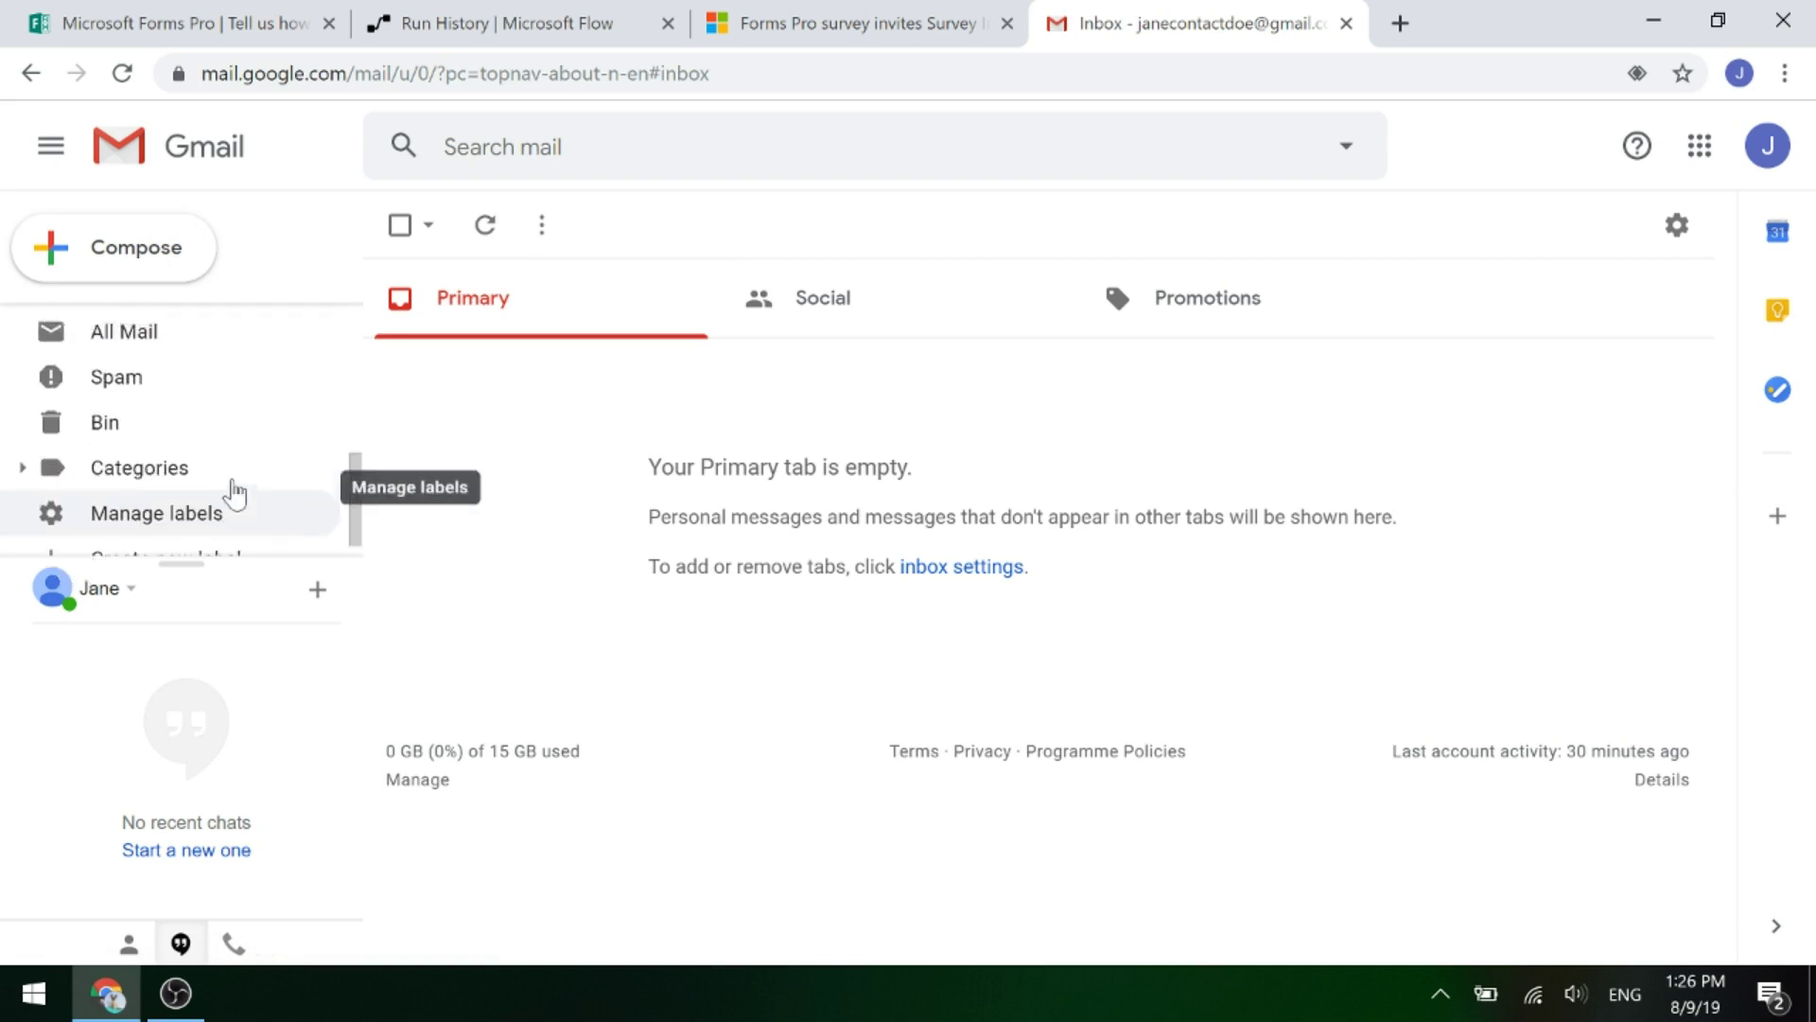
pyautogui.scroll(3, 227, 483)
pyautogui.click(485, 231)
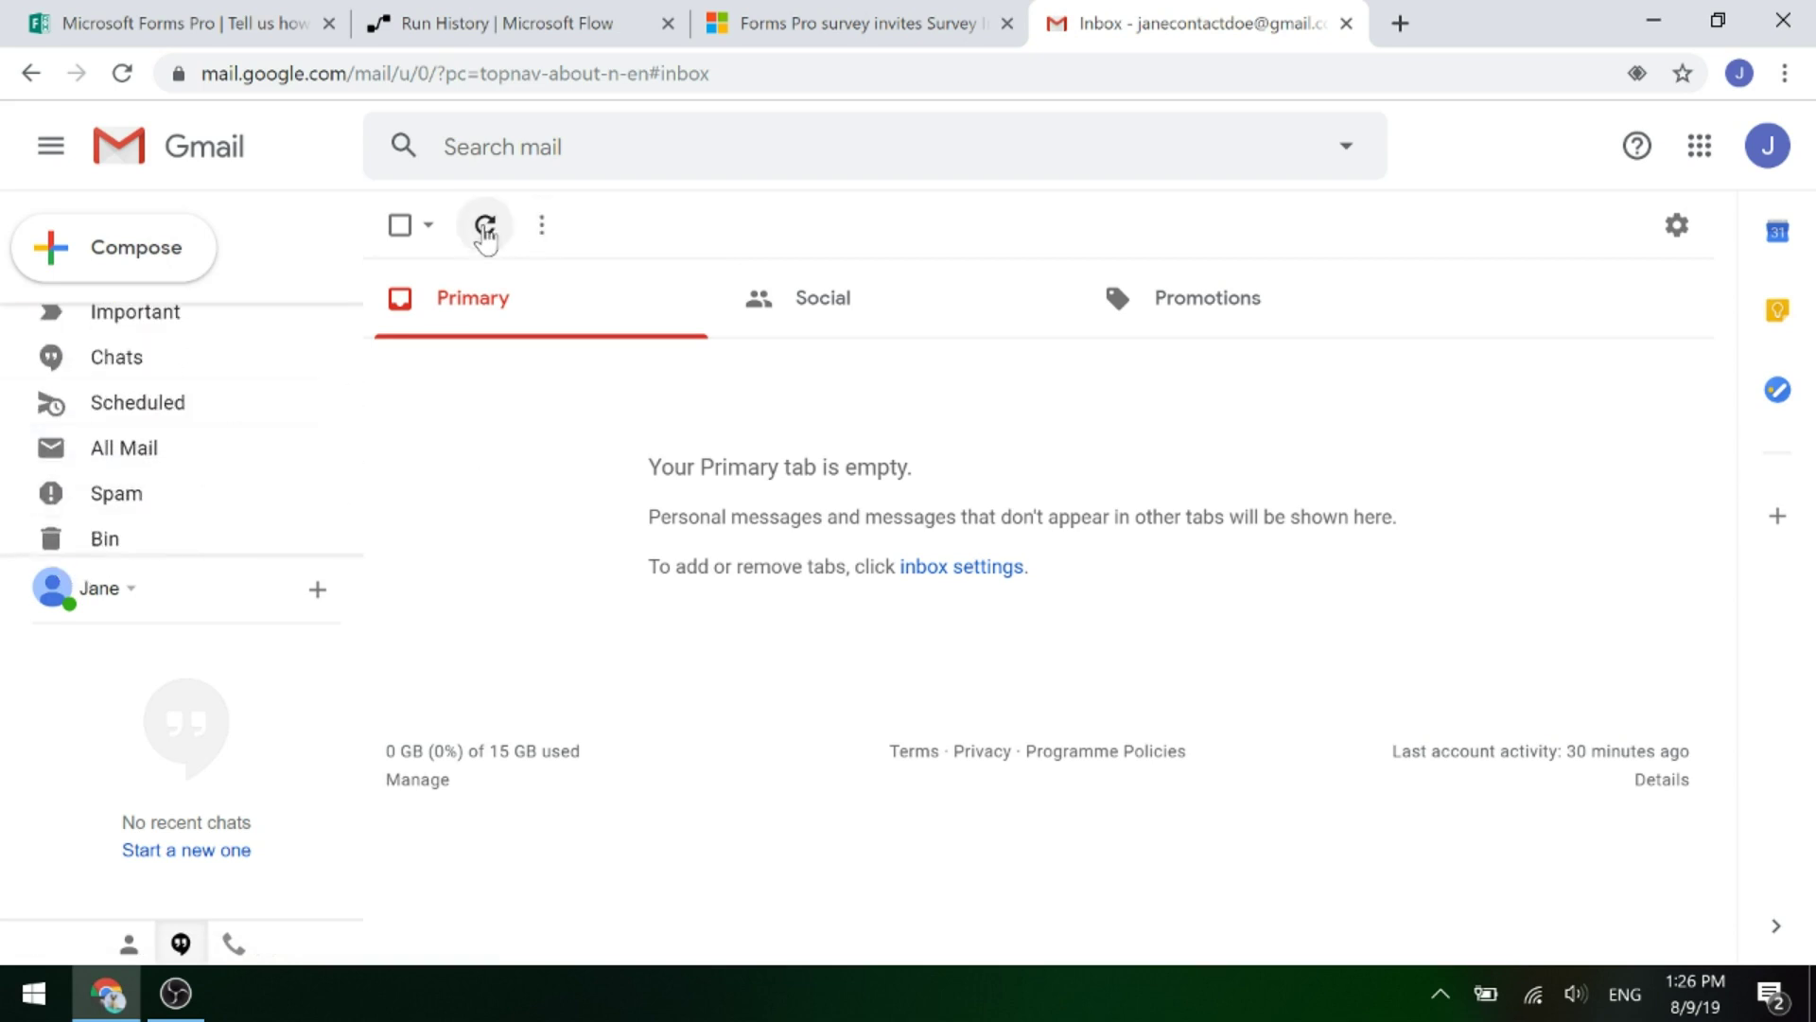
pyautogui.scroll(4, 161, 487)
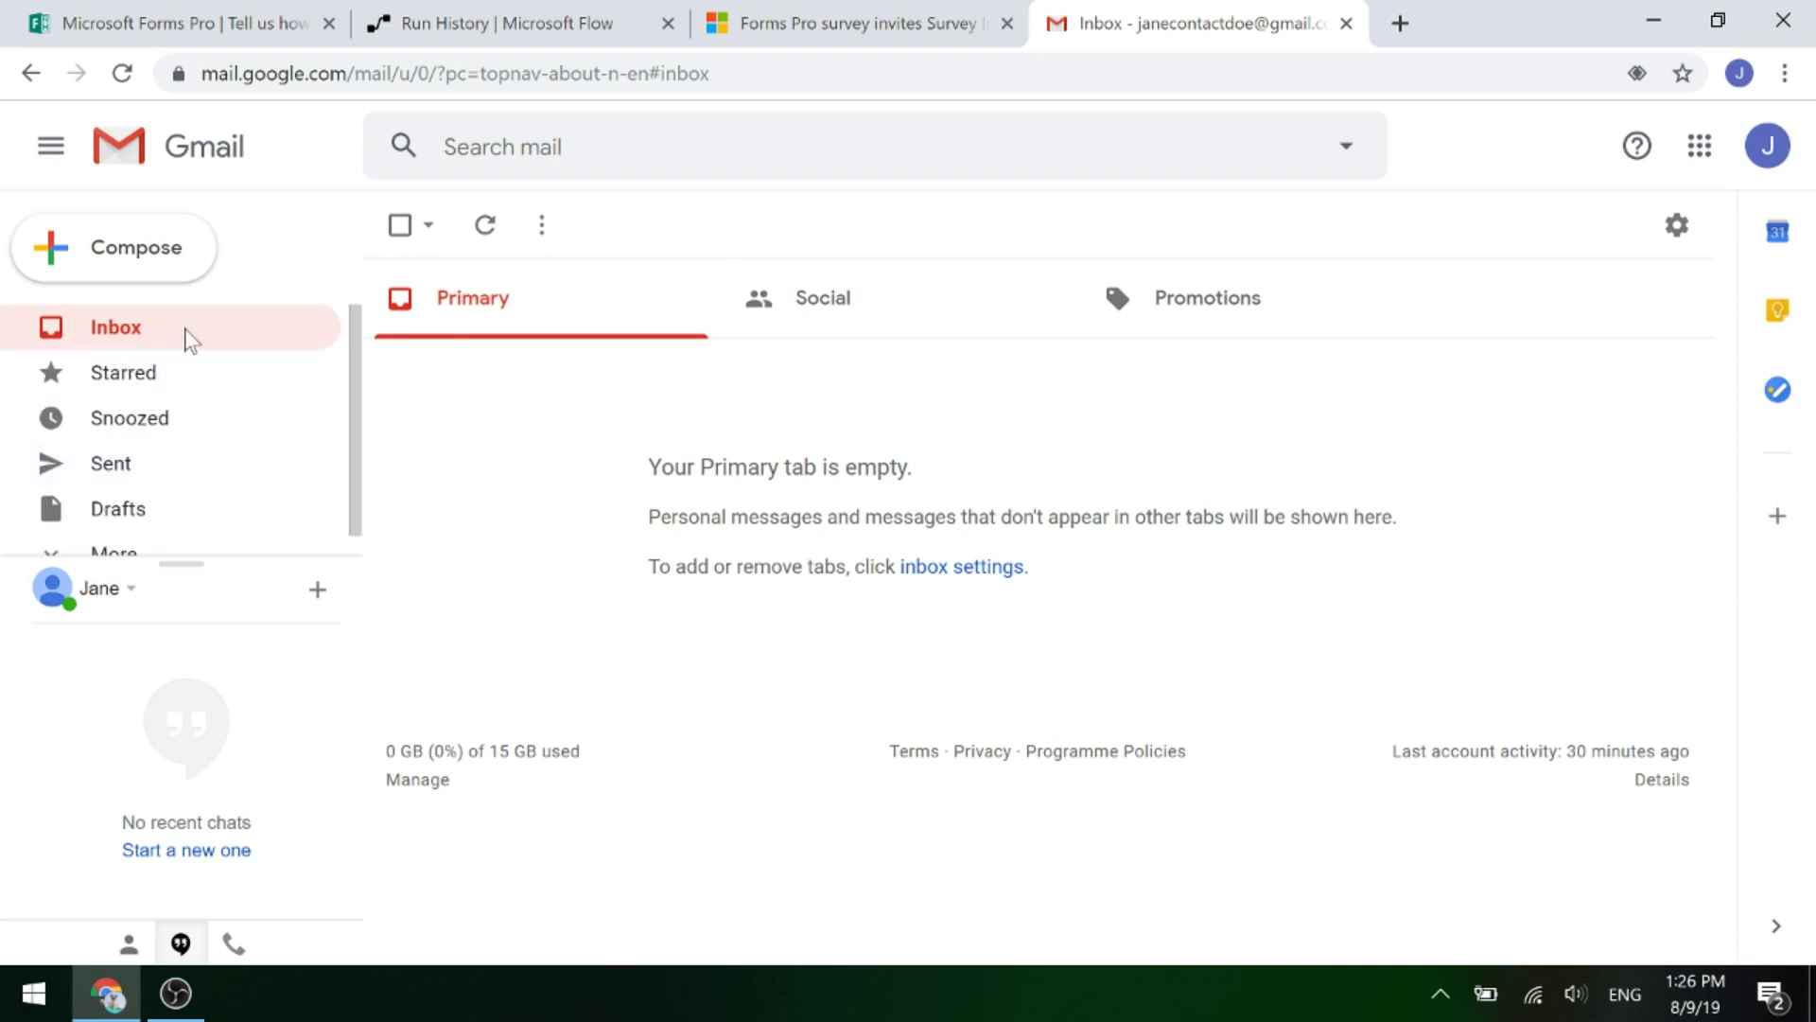
# - Return to the flow run in Microsoft Flow and show the additional inputs of the Send Reminder Email action
pyautogui.click(467, 35)
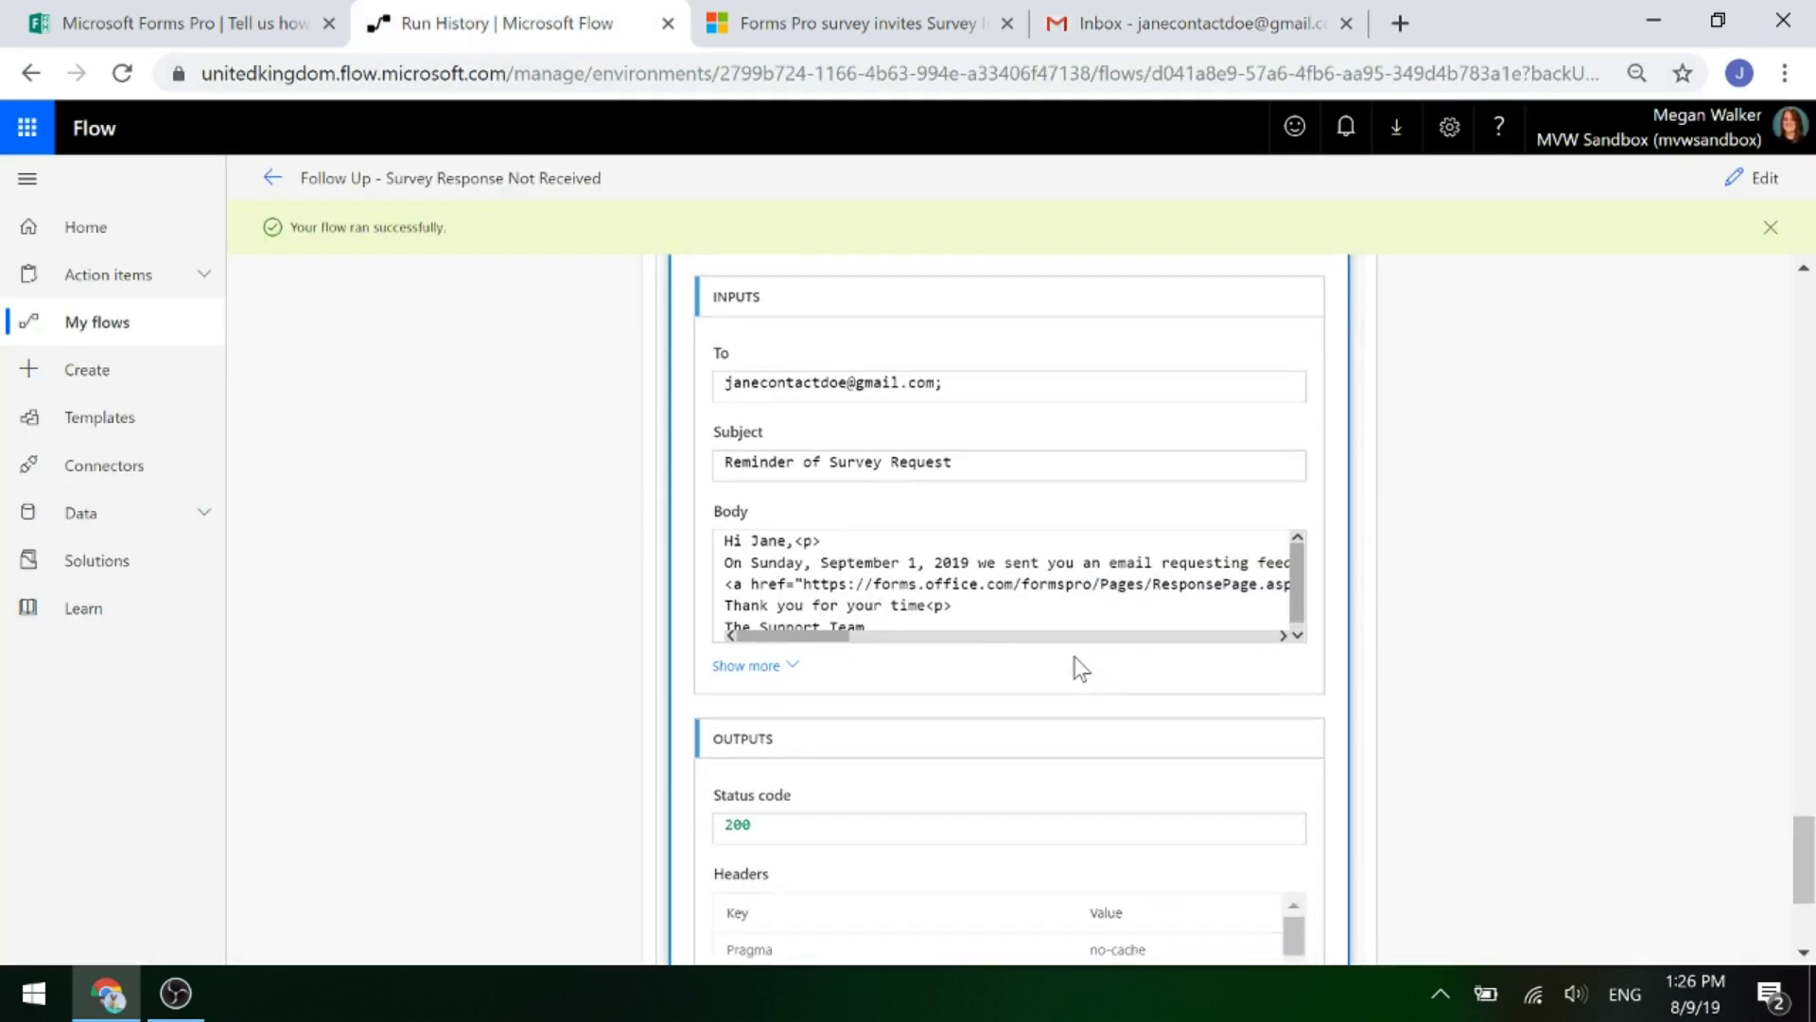
pyautogui.click(787, 665)
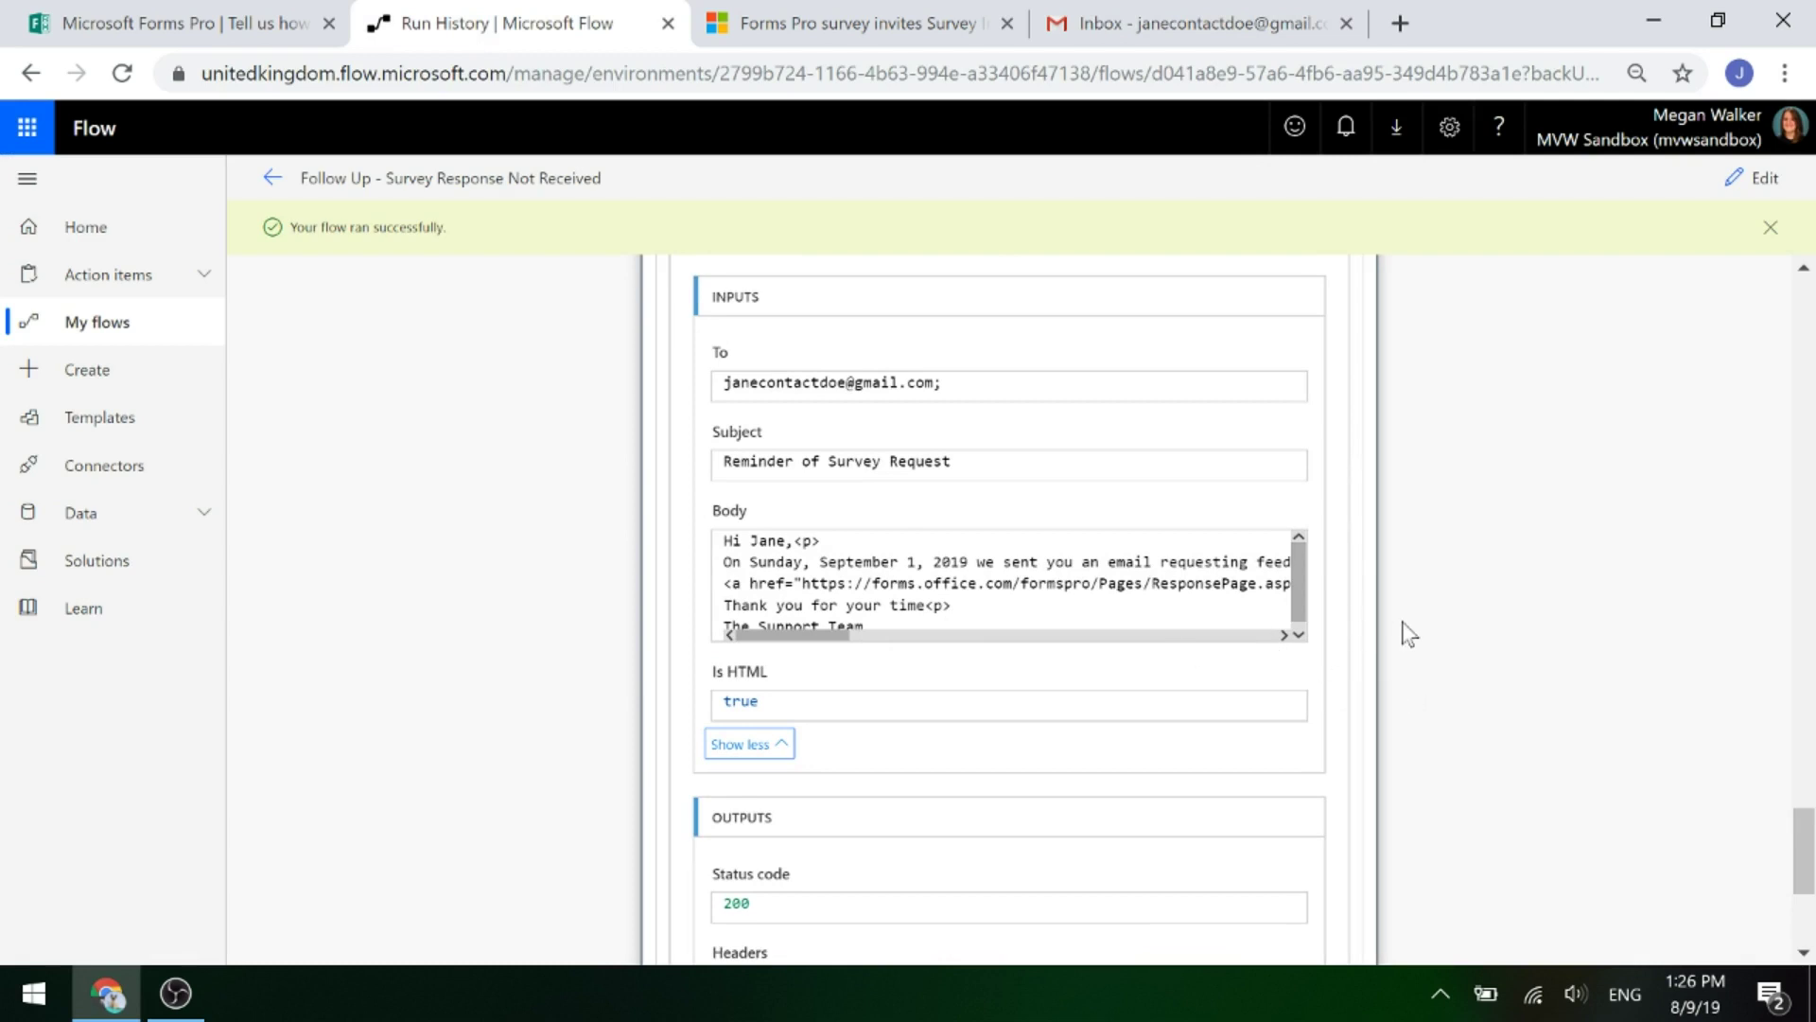
# - Switch back to Gmail and open the Reminder of Survey Request email from the Bin folder
pyautogui.click(1229, 26)
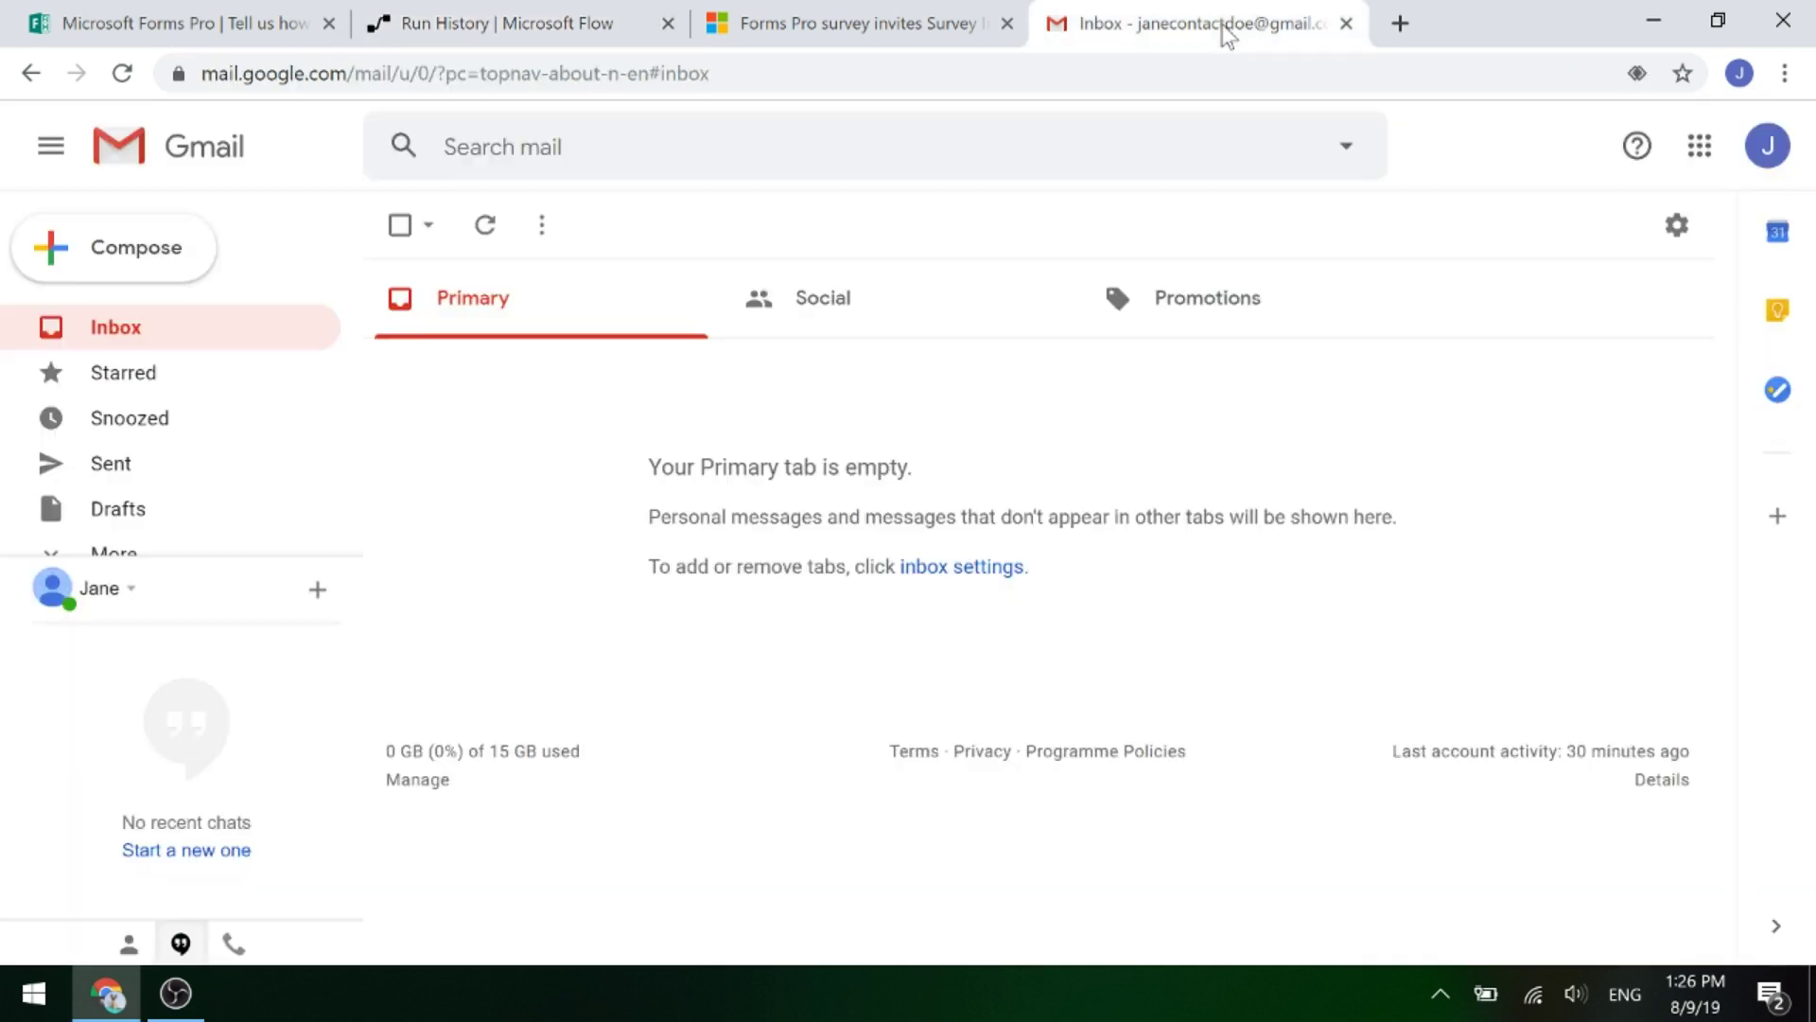
pyautogui.scroll(-1, 167, 457)
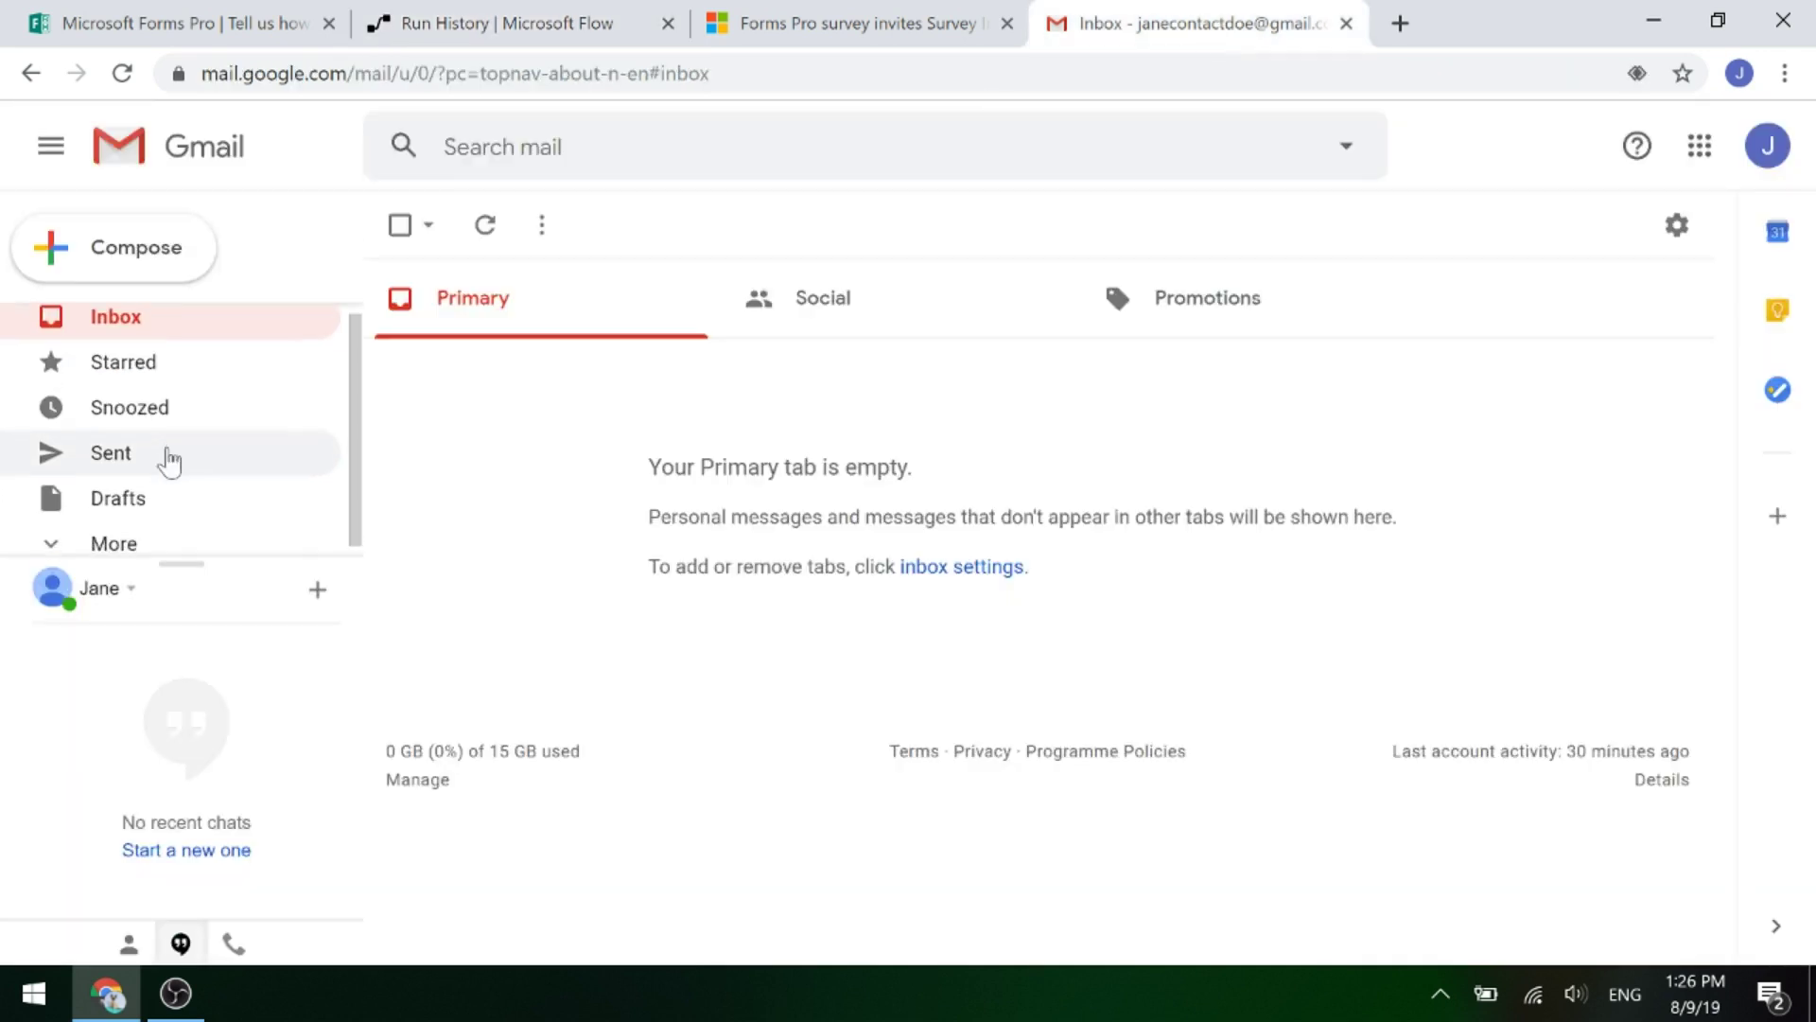
pyautogui.click(102, 531)
pyautogui.scroll(-2, 215, 515)
pyautogui.click(85, 523)
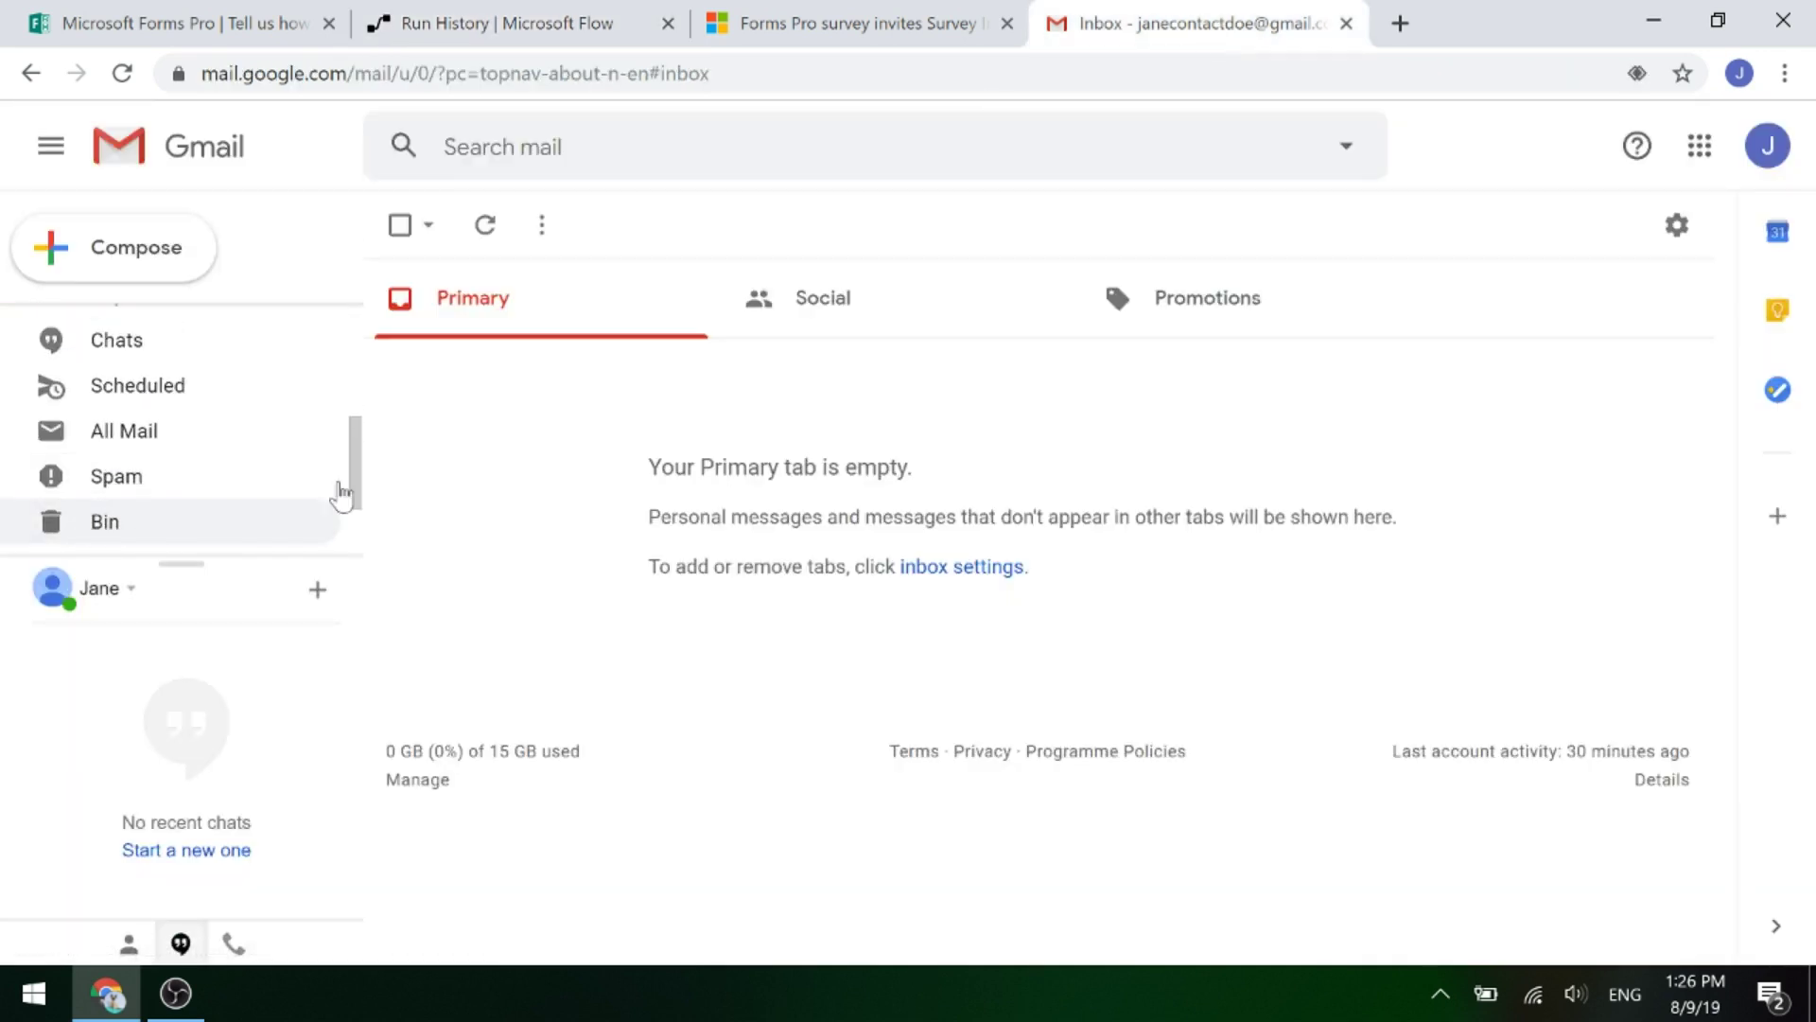
pyautogui.click(783, 376)
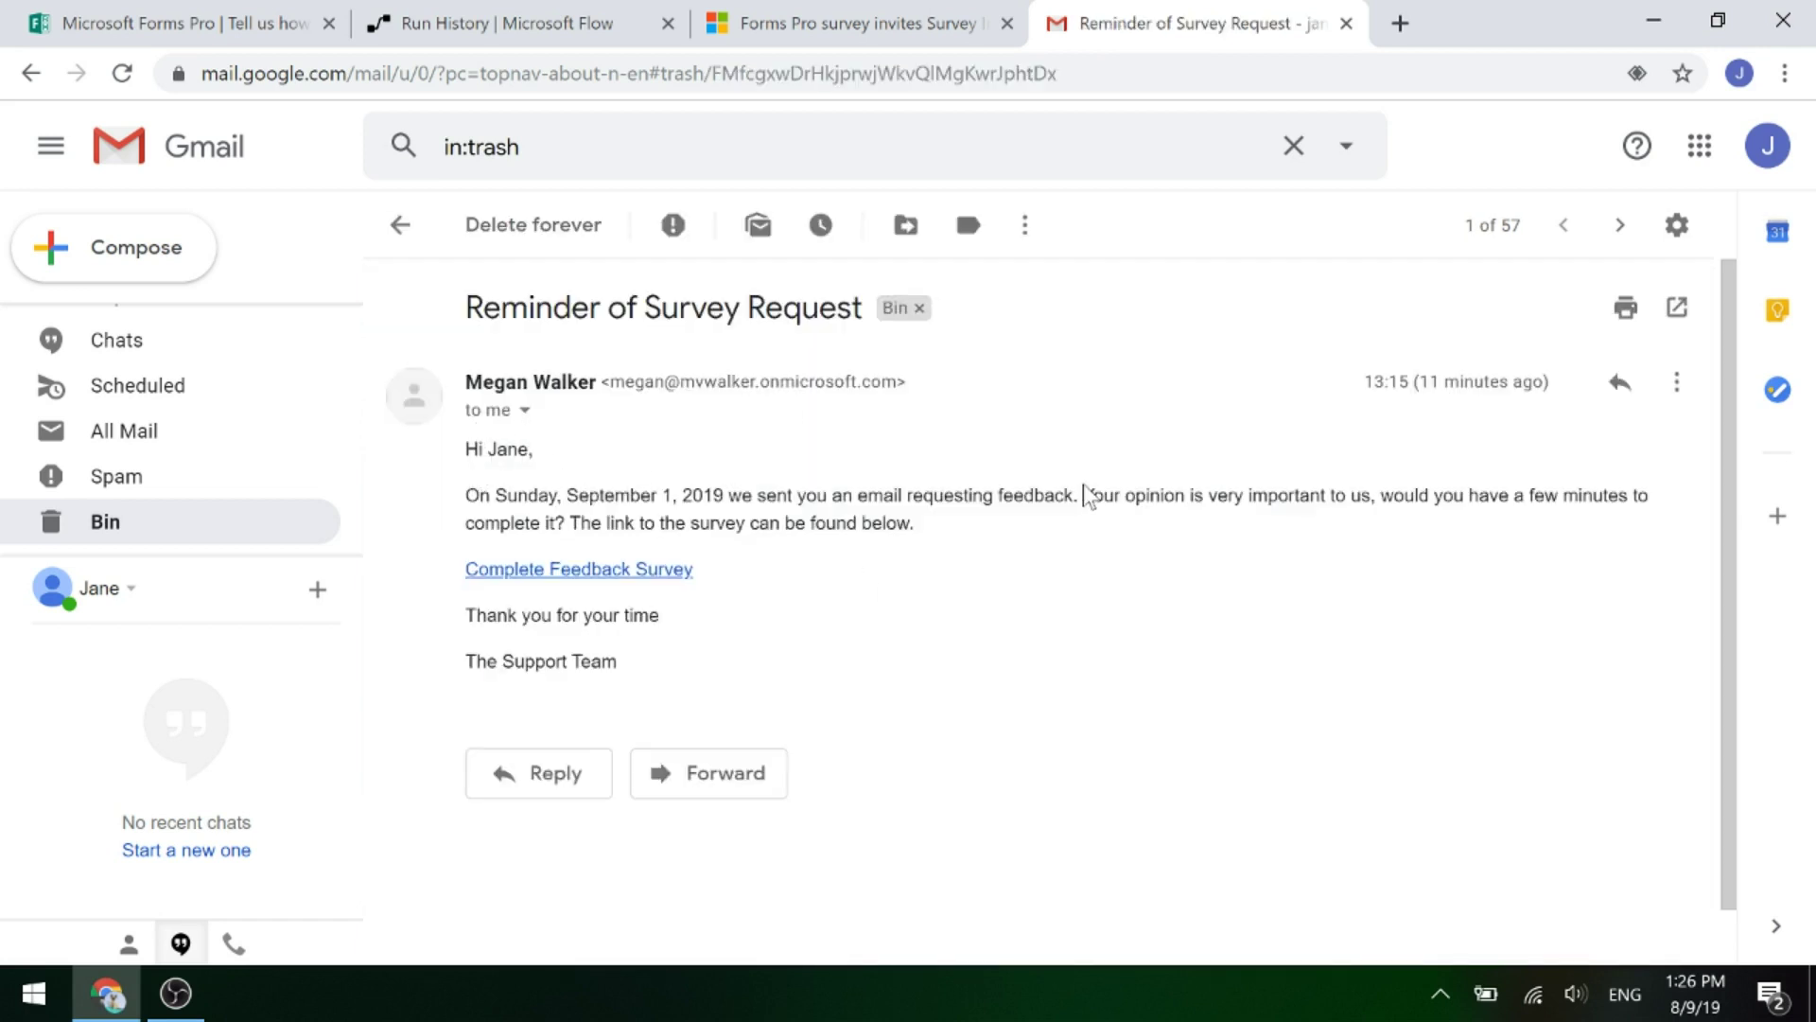
# - Open the Complete Feedback Survey link in the email and look over the Account Management Visit survey
pyautogui.click(521, 573)
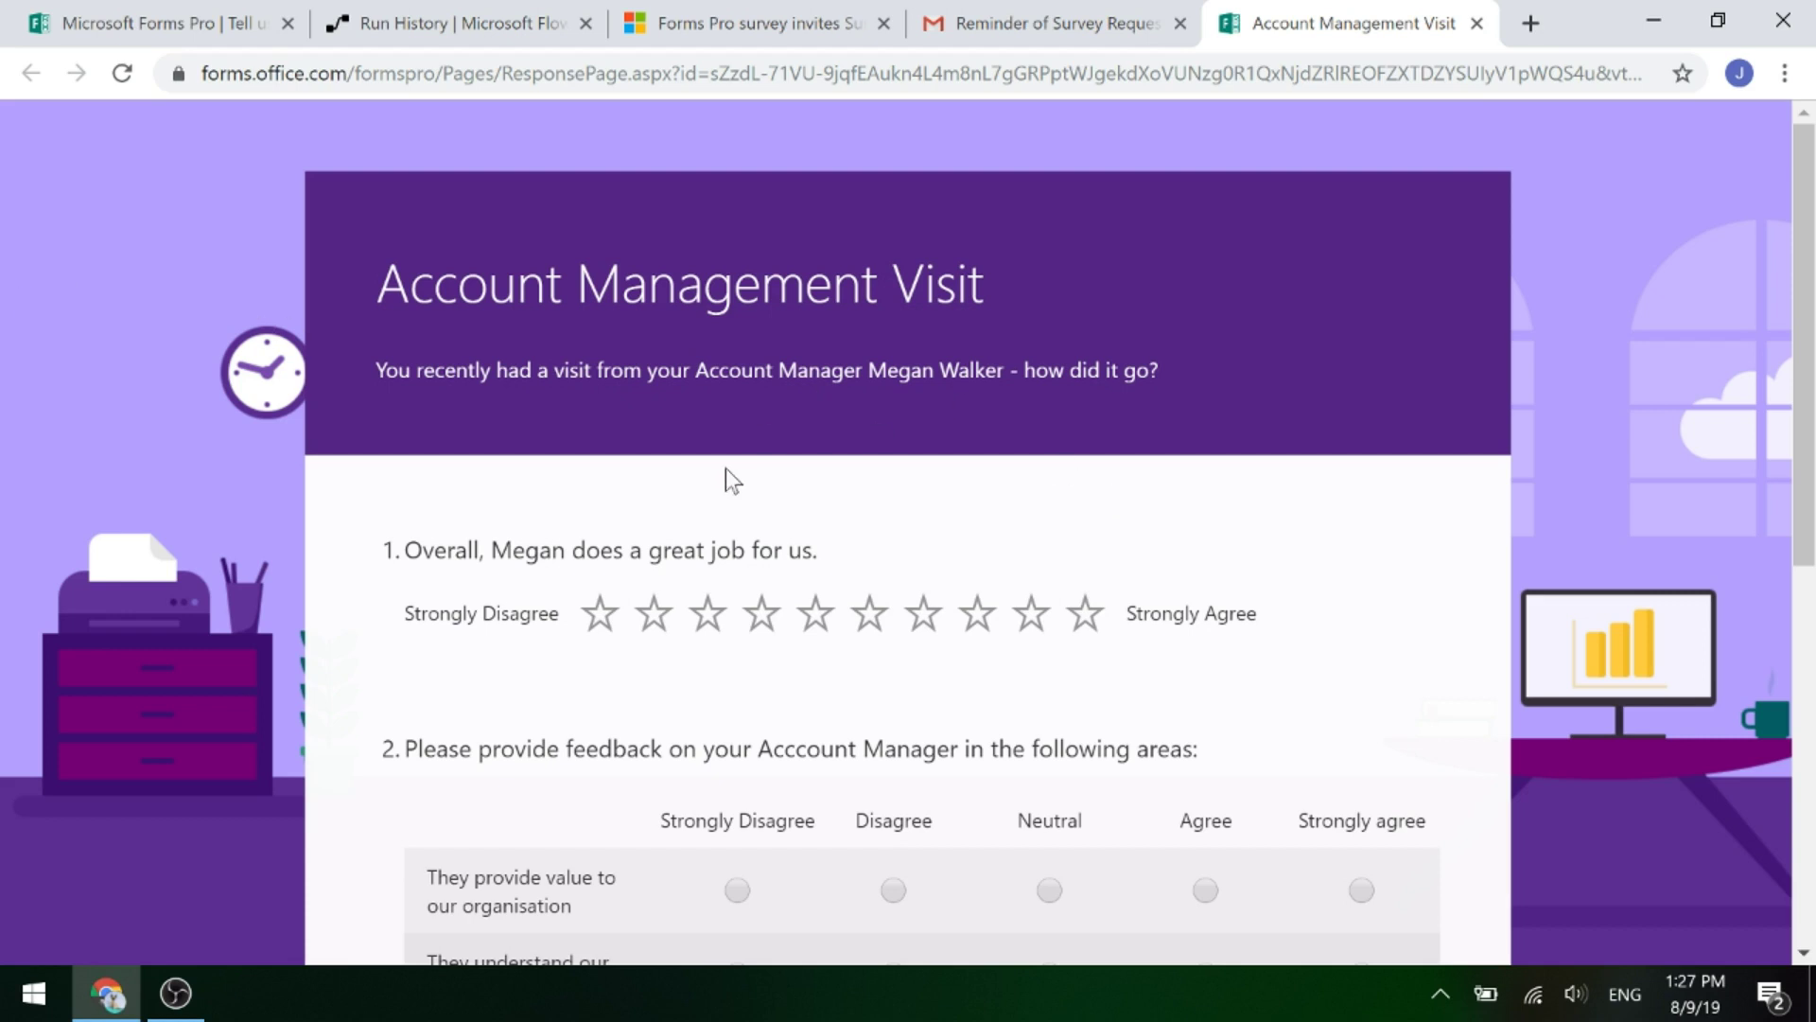
pyautogui.scroll(-3, 1113, 514)
pyautogui.scroll(3, 1517, 520)
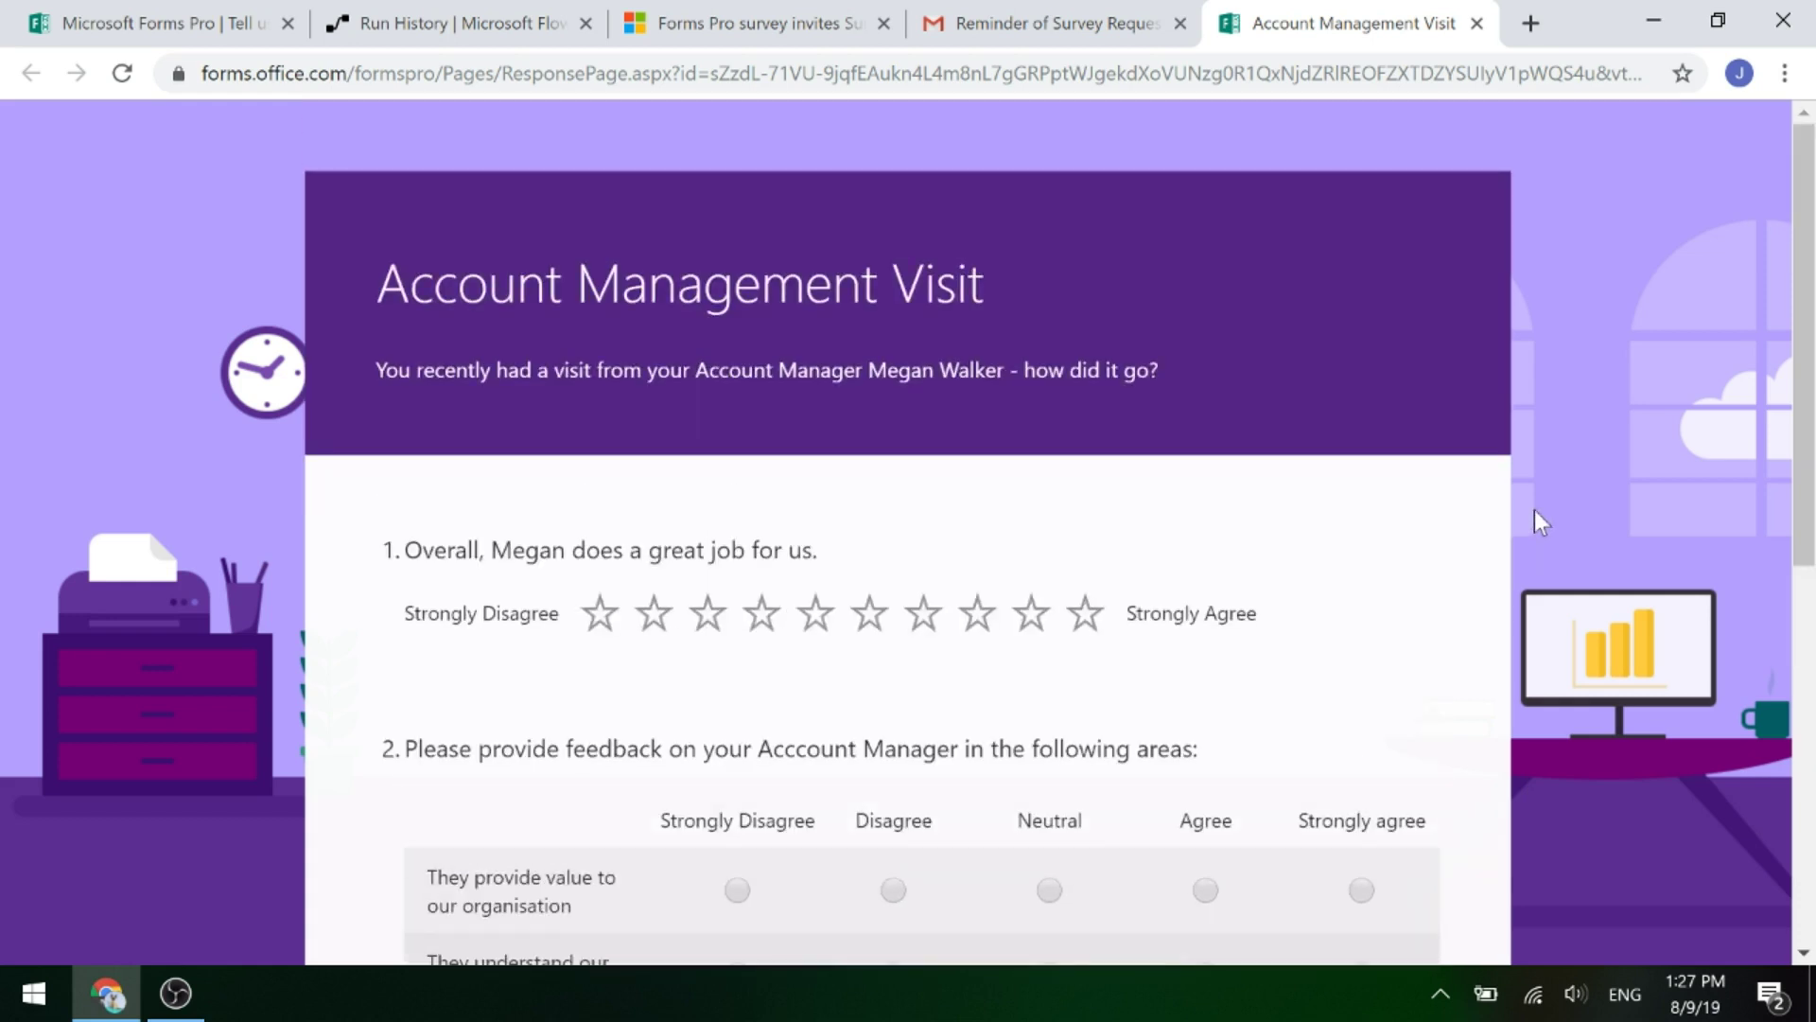